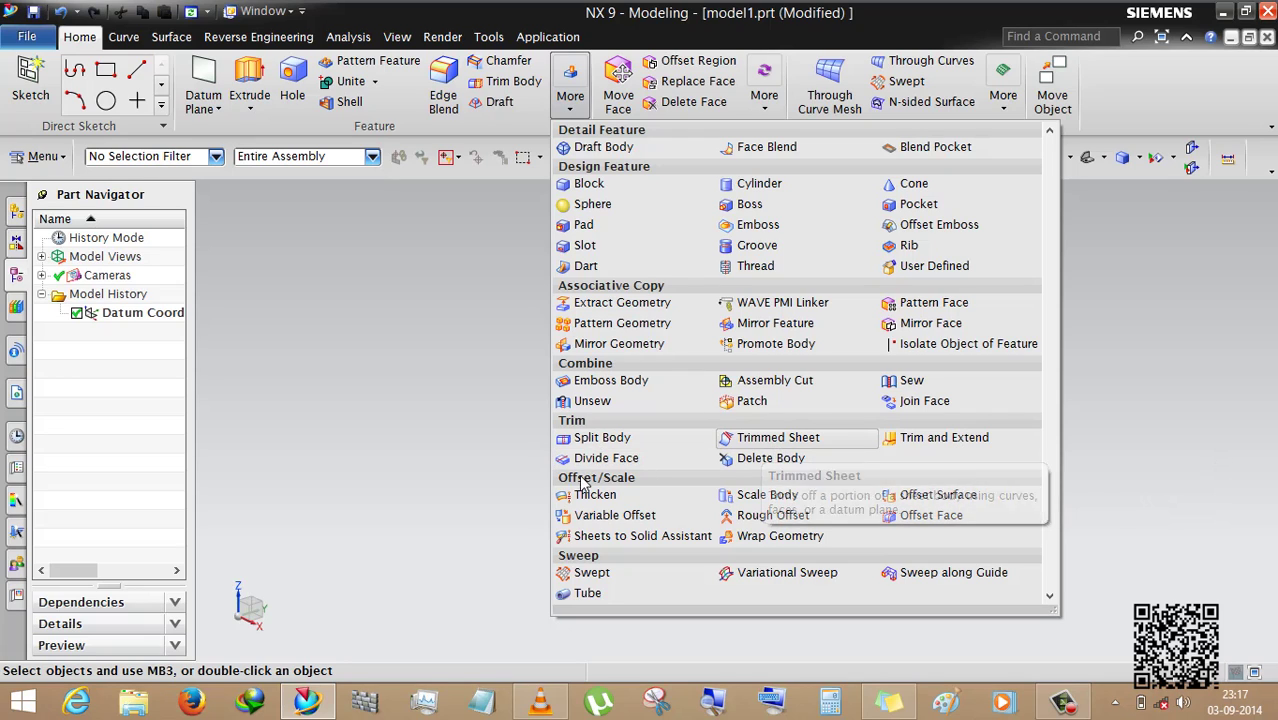
{"action": "left_click", "coordinate": [374, 81]}
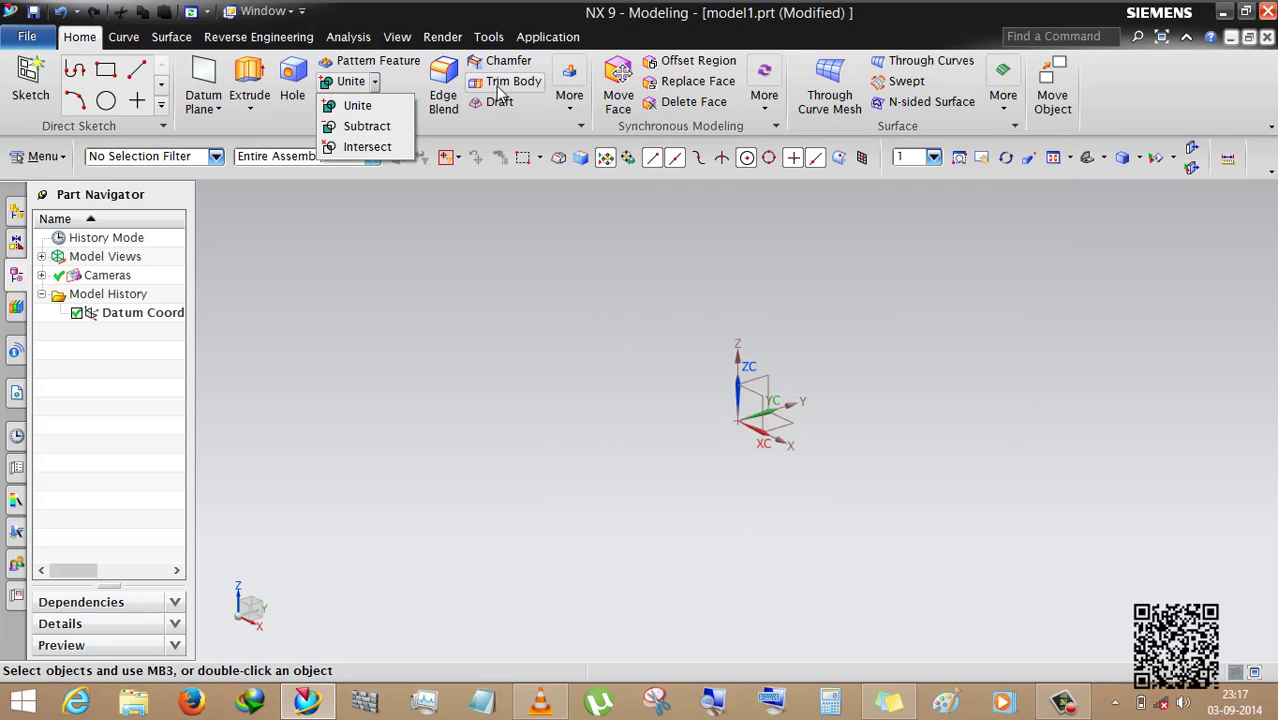
{"action": "left_click", "coordinate": [467, 261]}
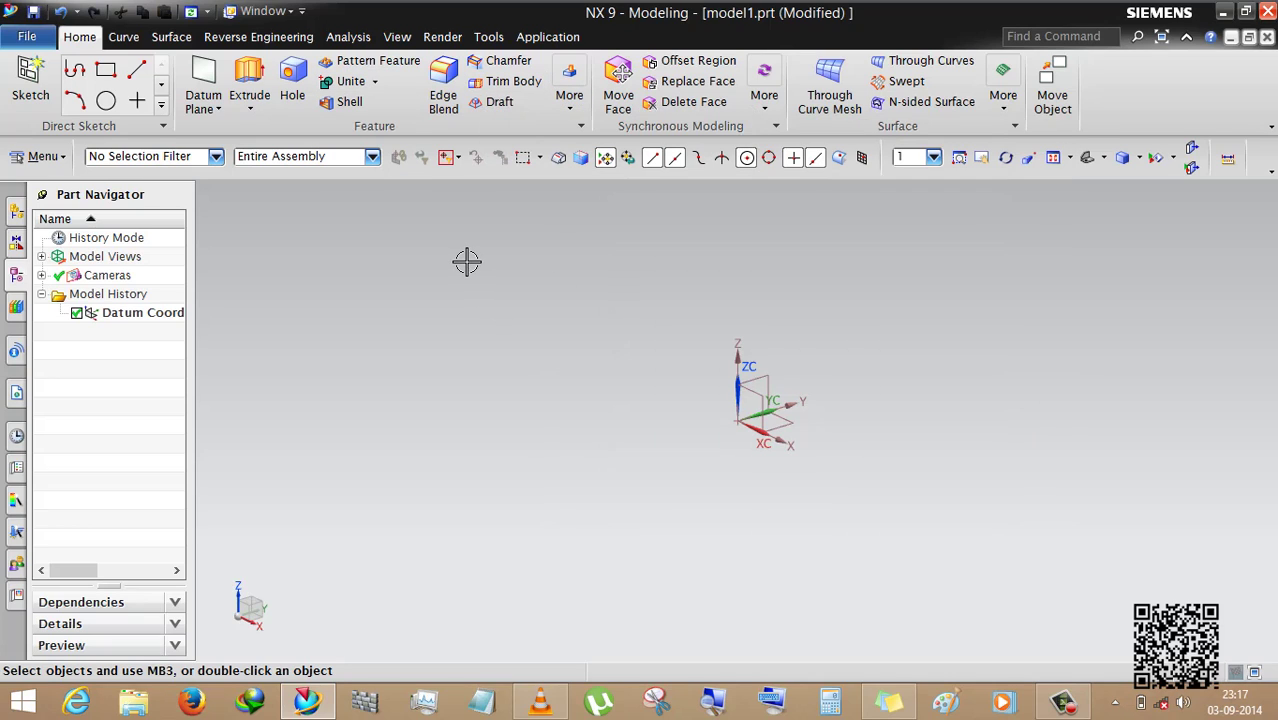
{"action": "left_click", "coordinate": [395, 245]}
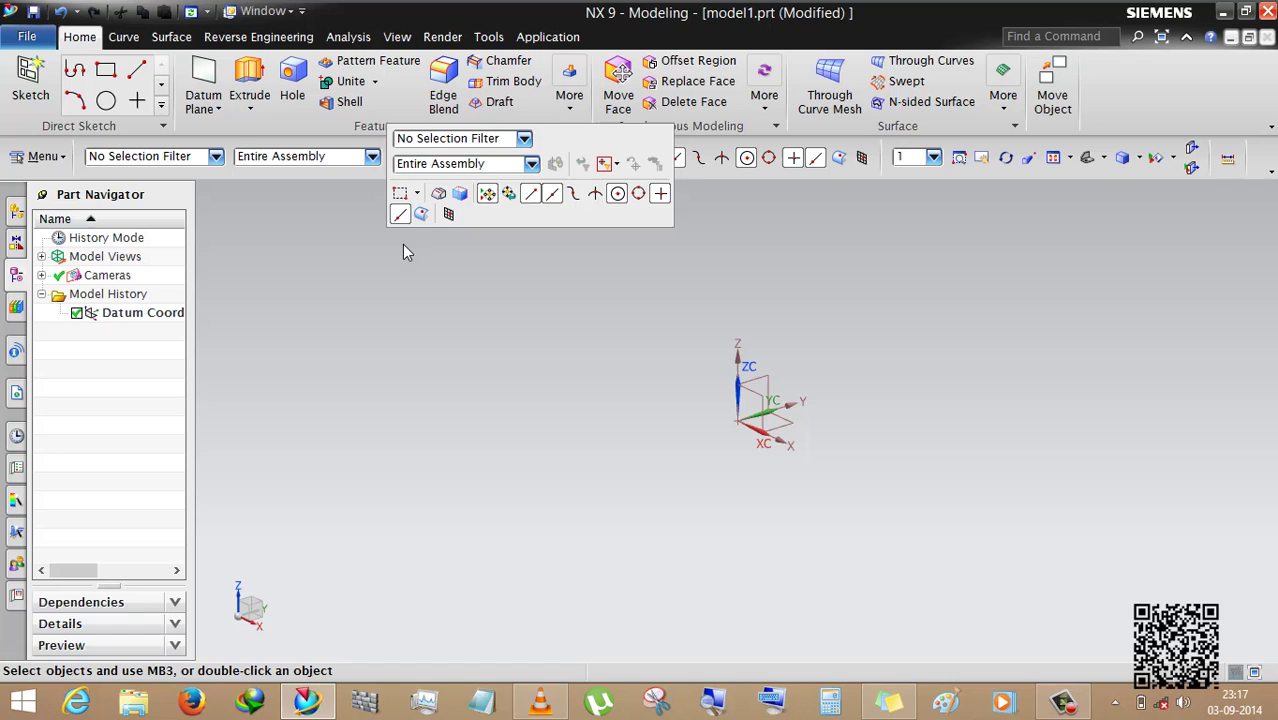
{"action": "left_click", "coordinate": [345, 245]}
Step: Create a sketch on the XY plane containing a rectangle 100 mm wide and 50 mm high, with one corner at the origin
{"action": "left_click", "coordinate": [30, 80]}
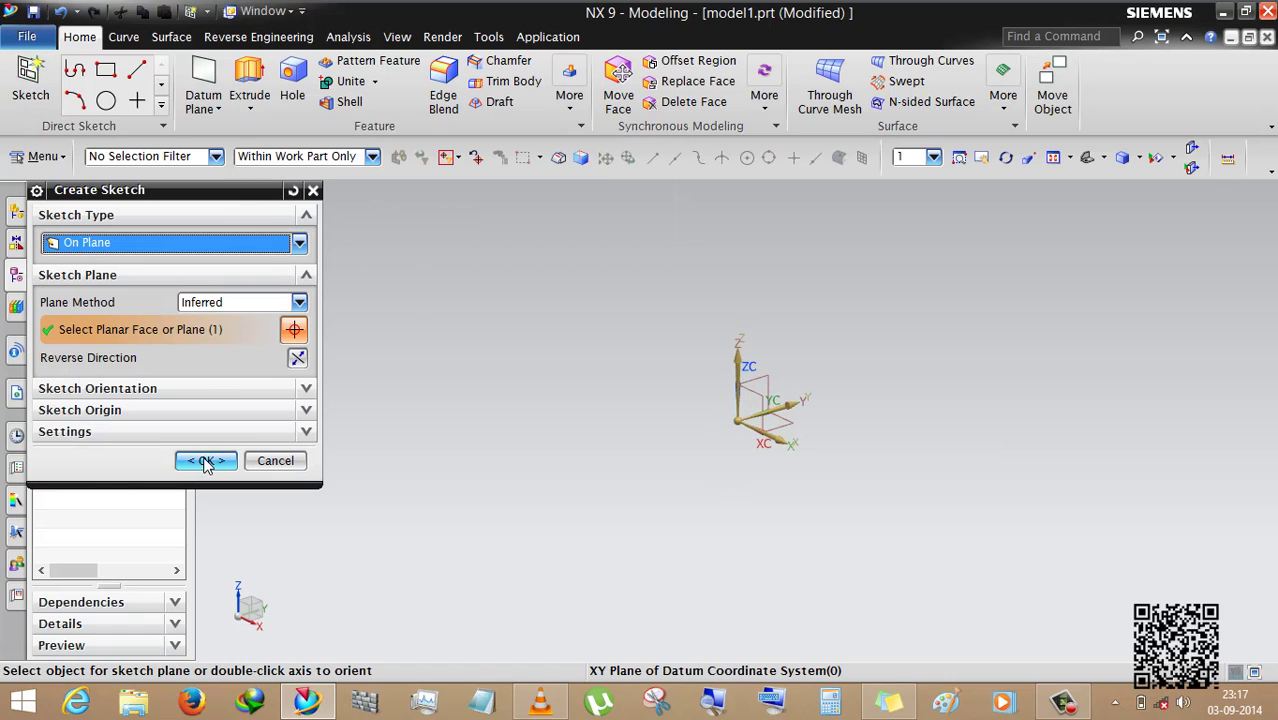
{"action": "left_click", "coordinate": [205, 460]}
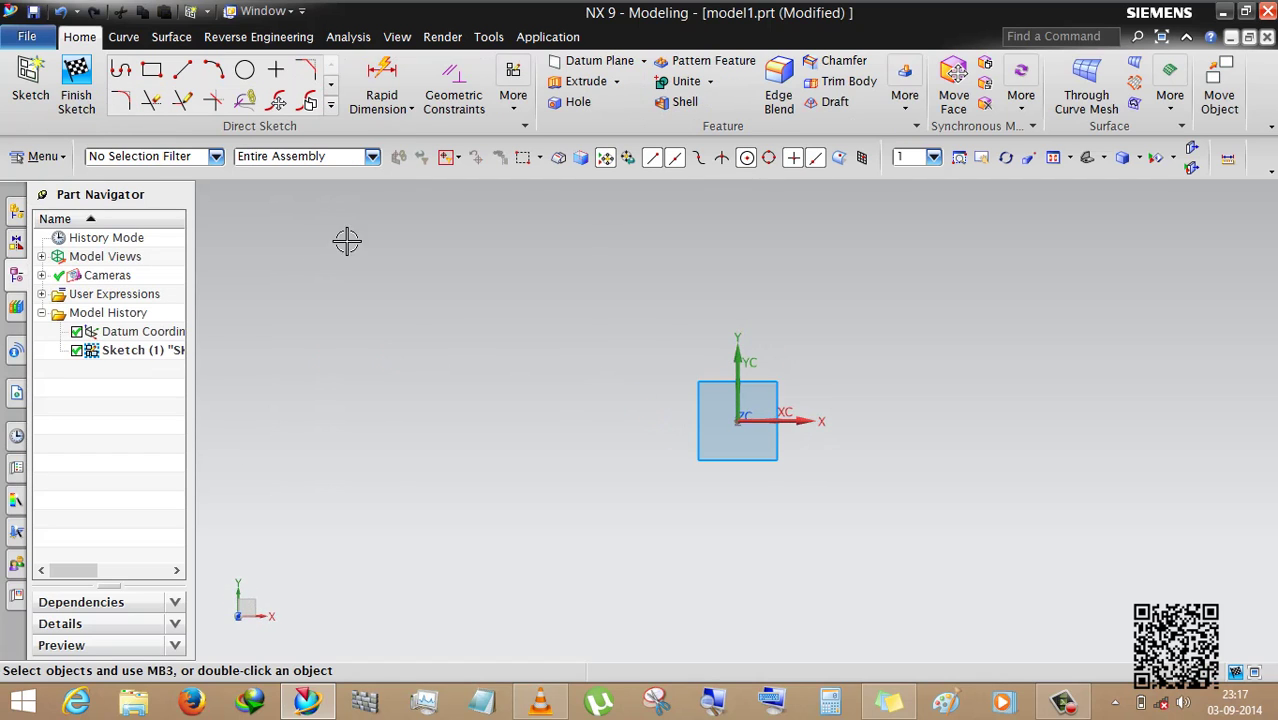
{"action": "left_click", "coordinate": [153, 69]}
{"action": "left_click", "coordinate": [625, 338]}
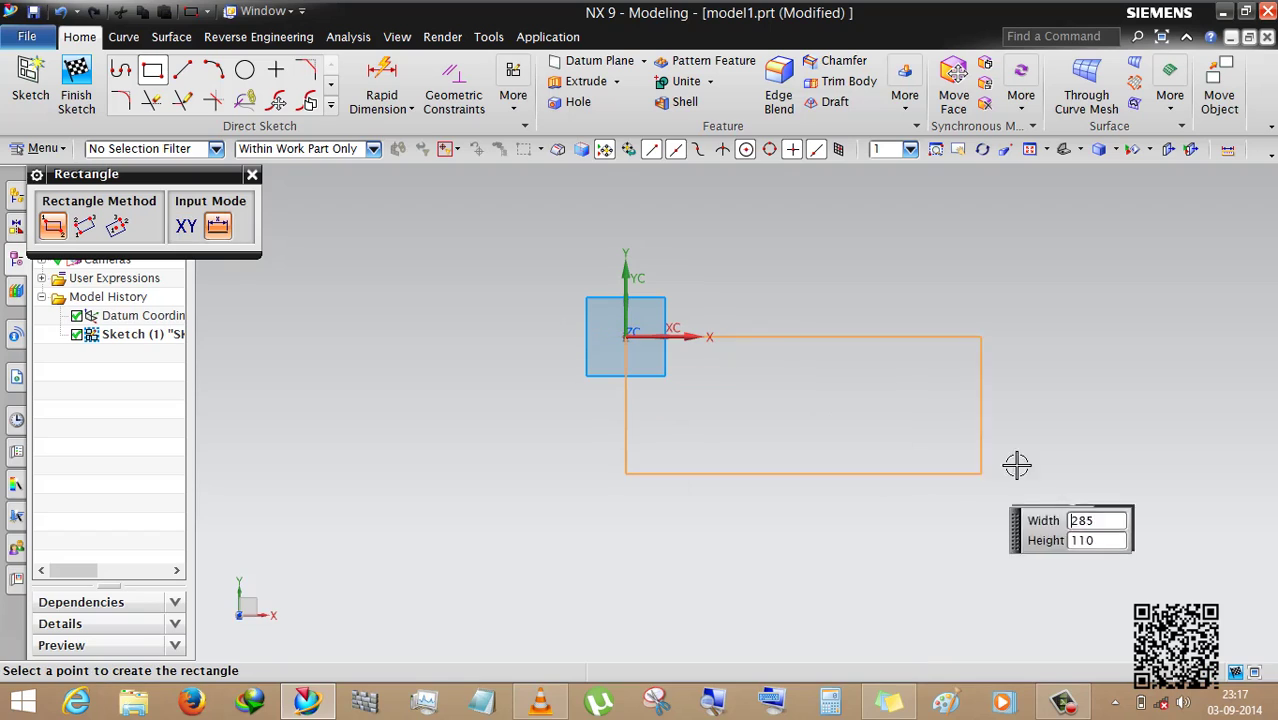
{"action": "type", "text": "170"}
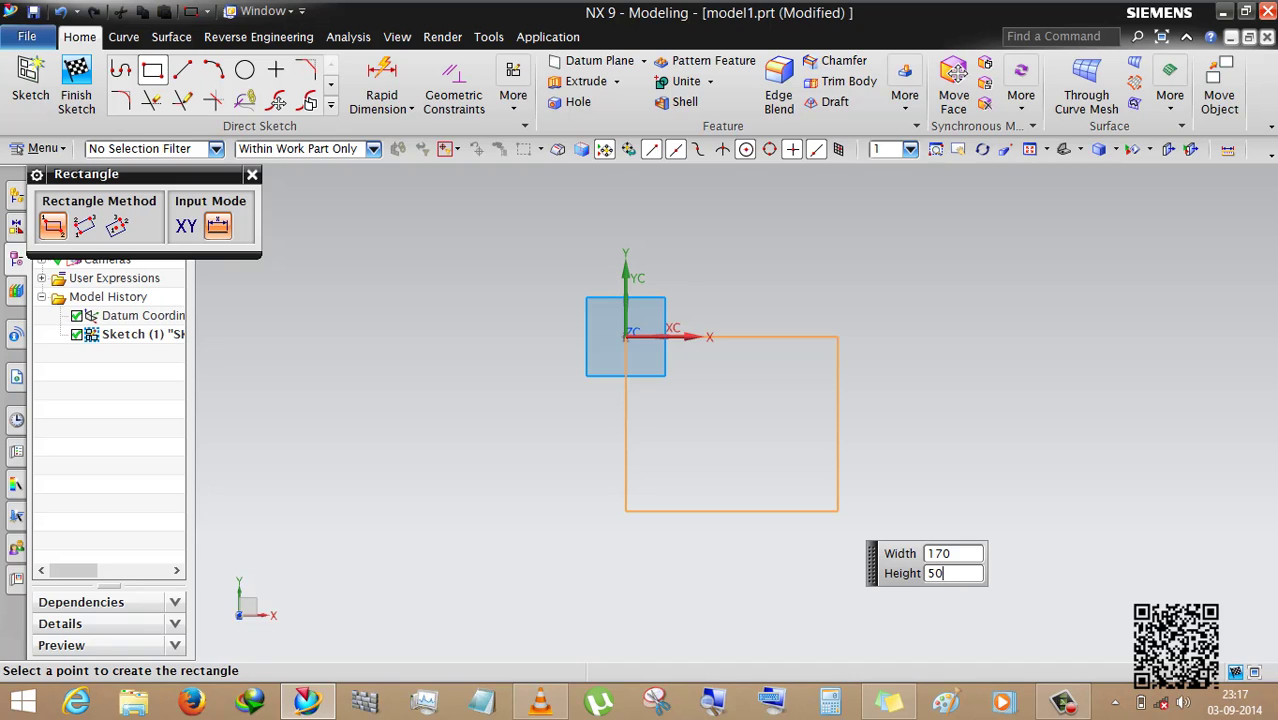
{"action": "key", "text": "Tab"}
{"action": "type", "text": "100"}
{"action": "key", "text": "Tab"}
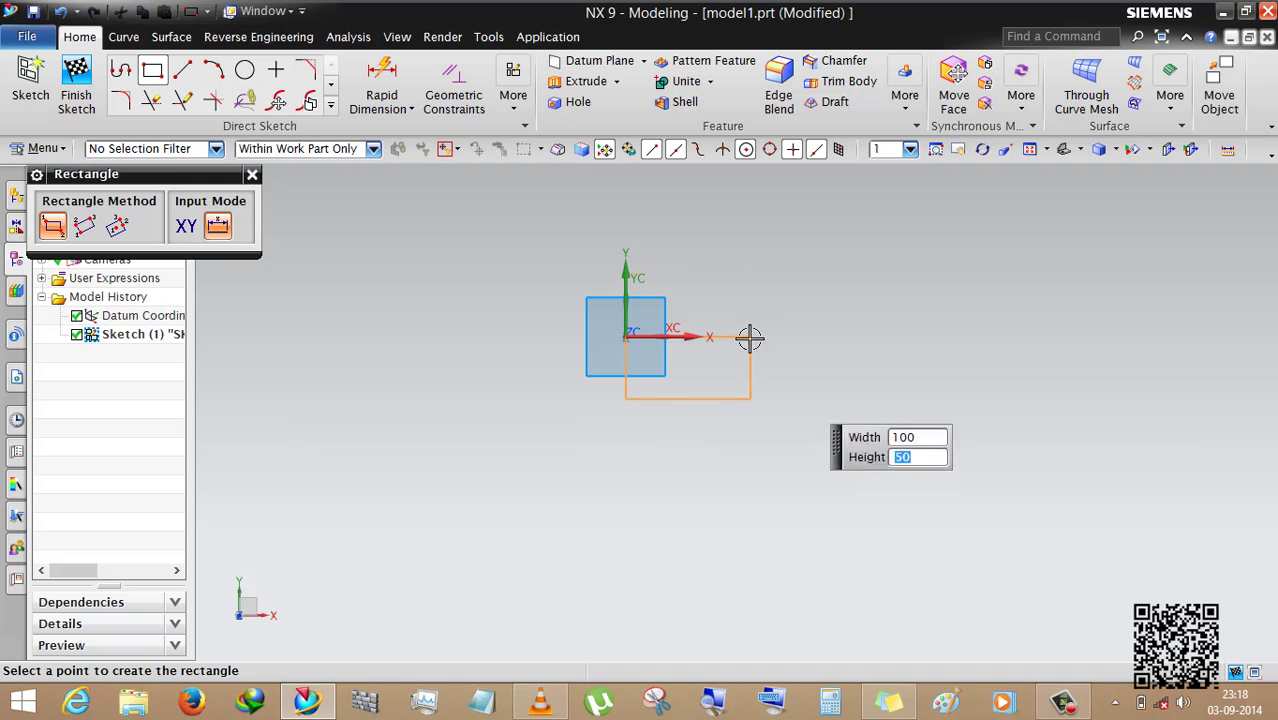
{"action": "left_click", "coordinate": [756, 419]}
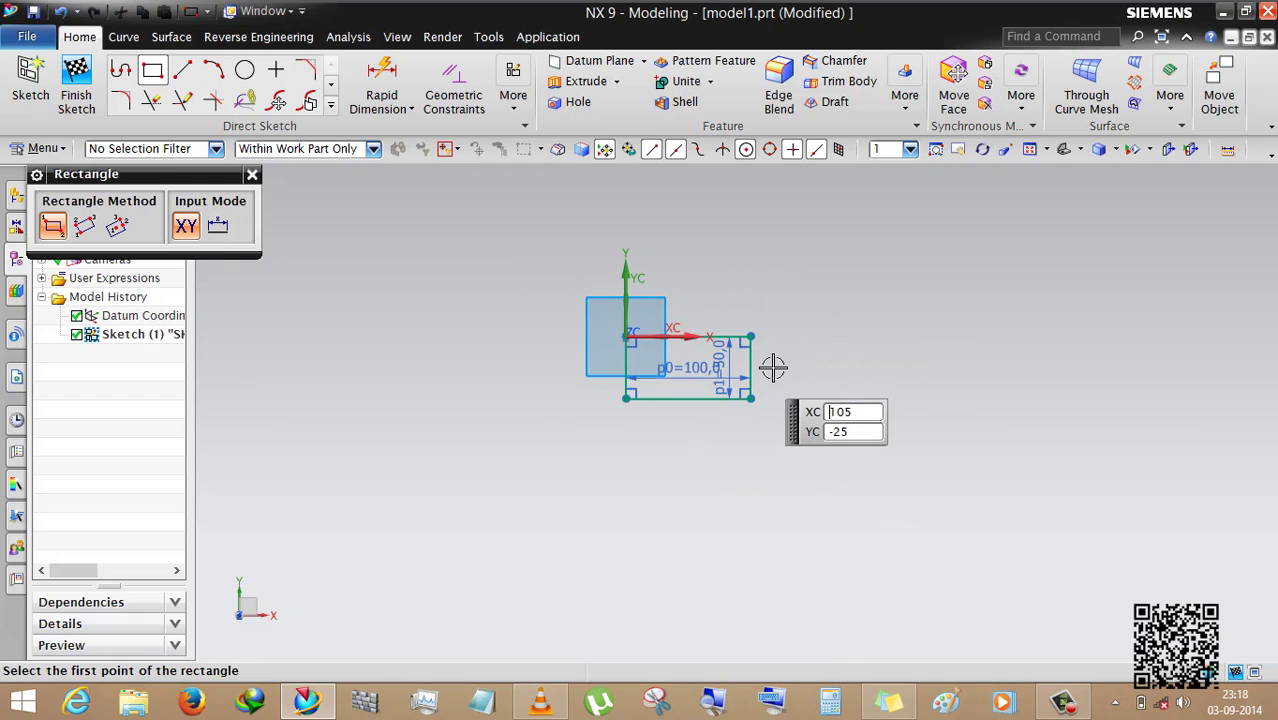
{"action": "scroll", "coordinate": [770, 362], "scroll_direction": "up", "scroll_amount": 3}
{"action": "key", "text": "Escape"}
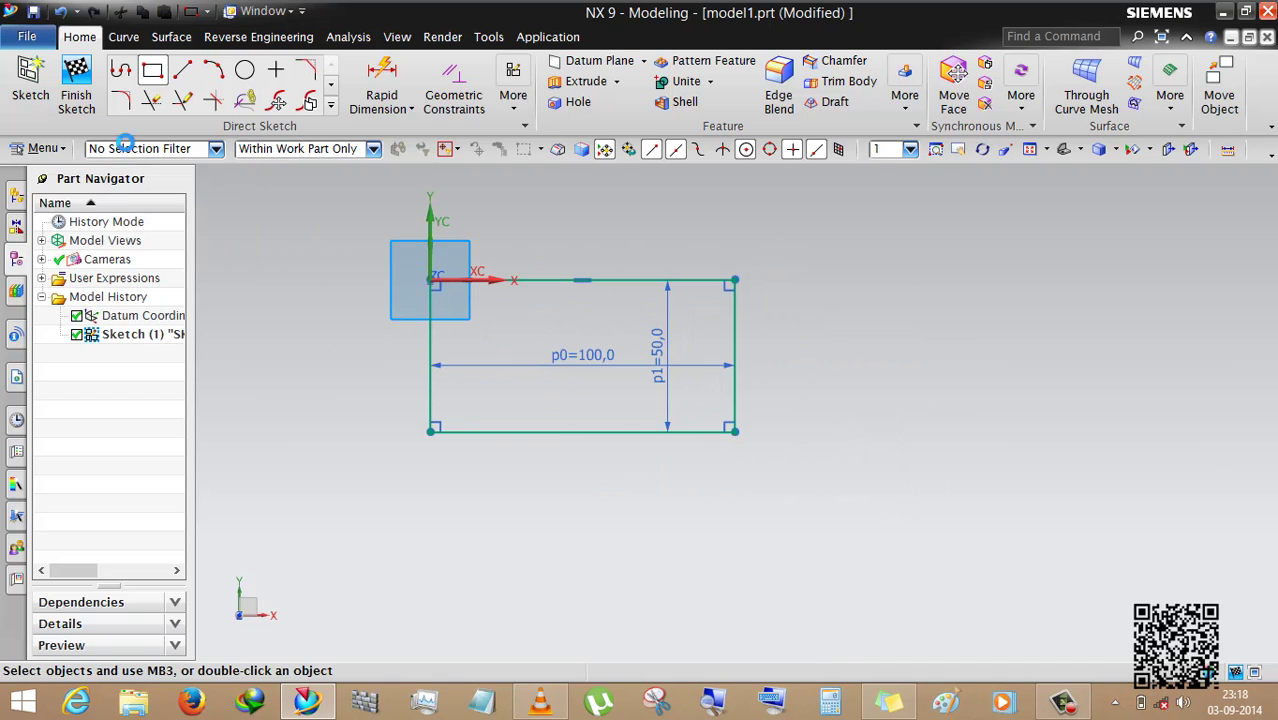
{"action": "left_click", "coordinate": [70, 88]}
{"action": "left_click", "coordinate": [249, 90]}
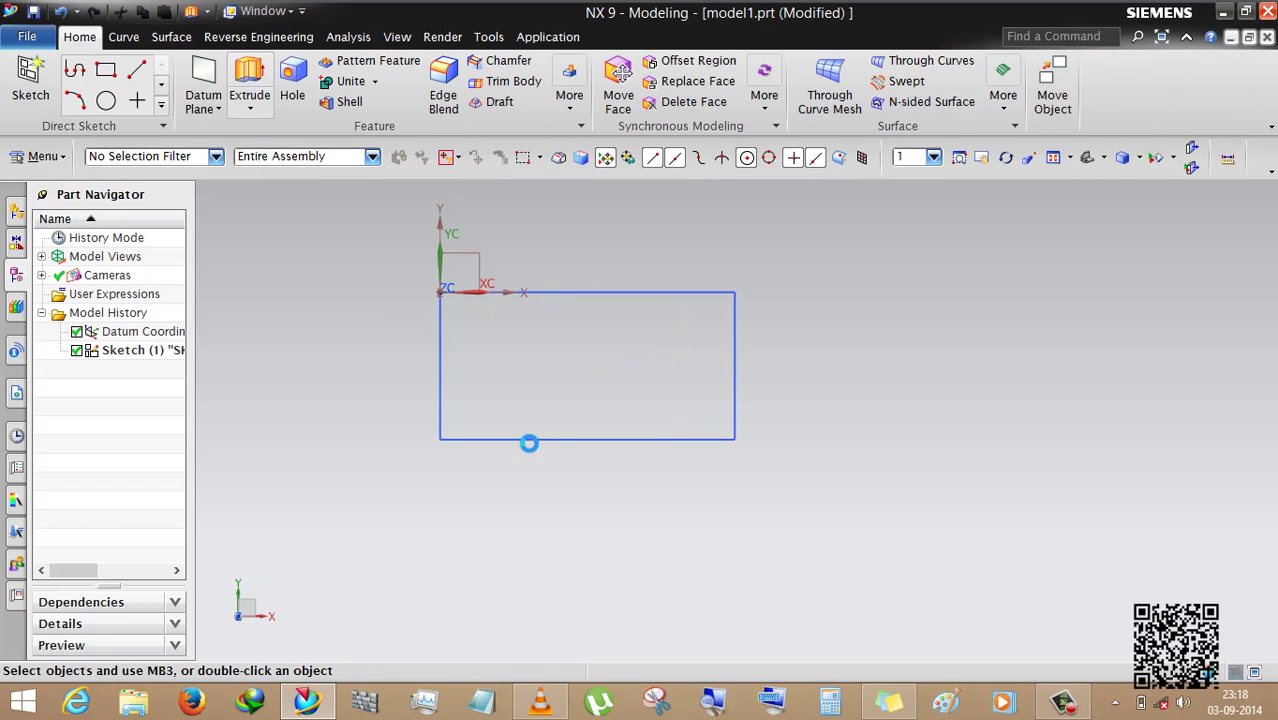
{"action": "key", "text": "Home"}
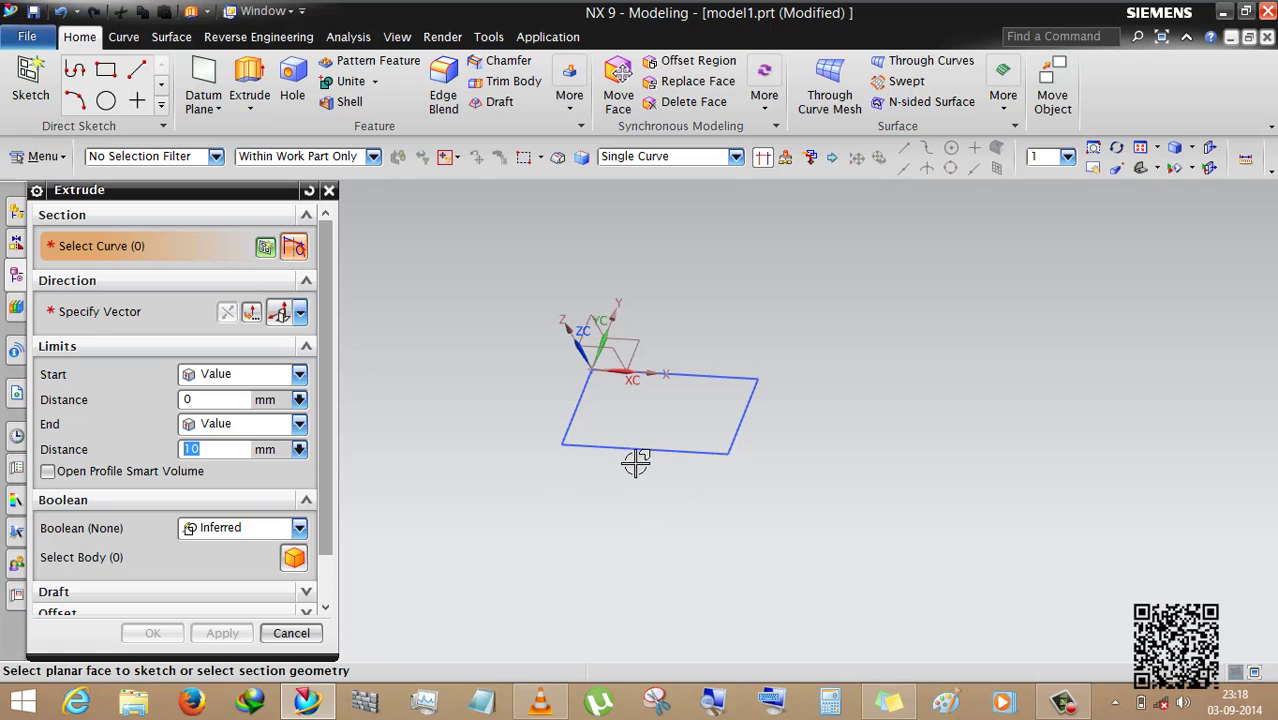
{"action": "left_click", "coordinate": [686, 158]}
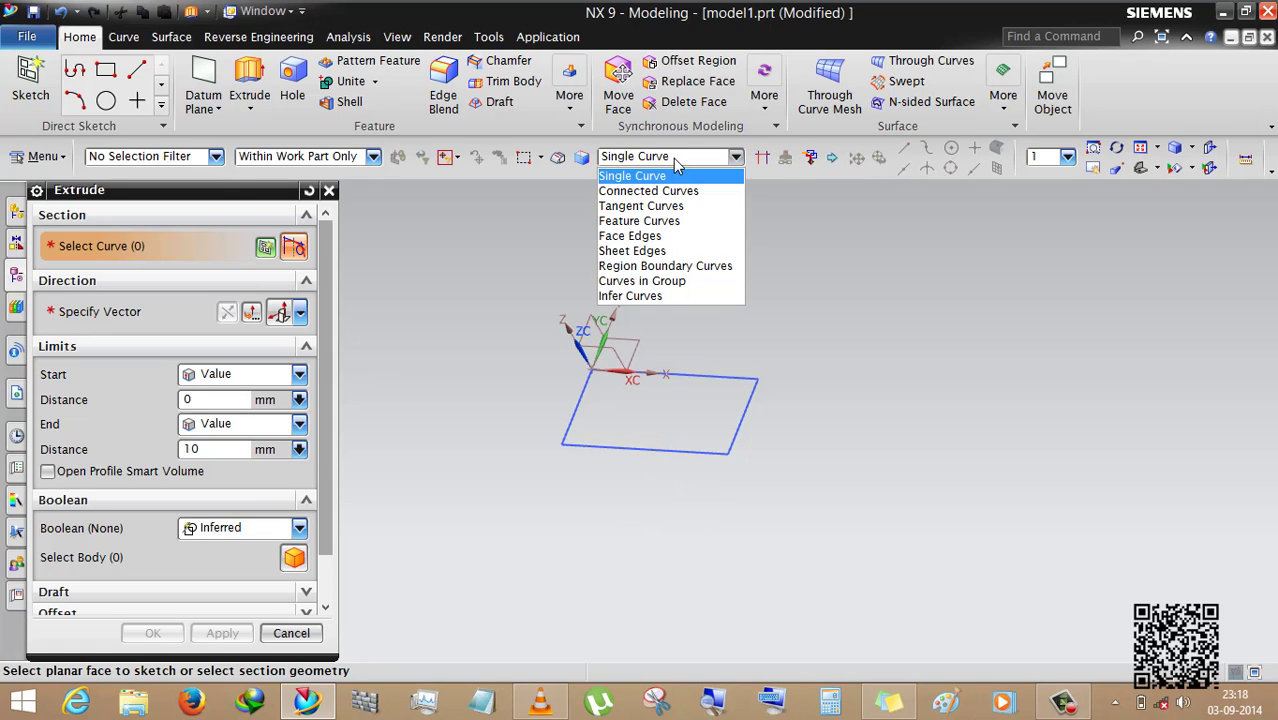
{"action": "left_click", "coordinate": [684, 176]}
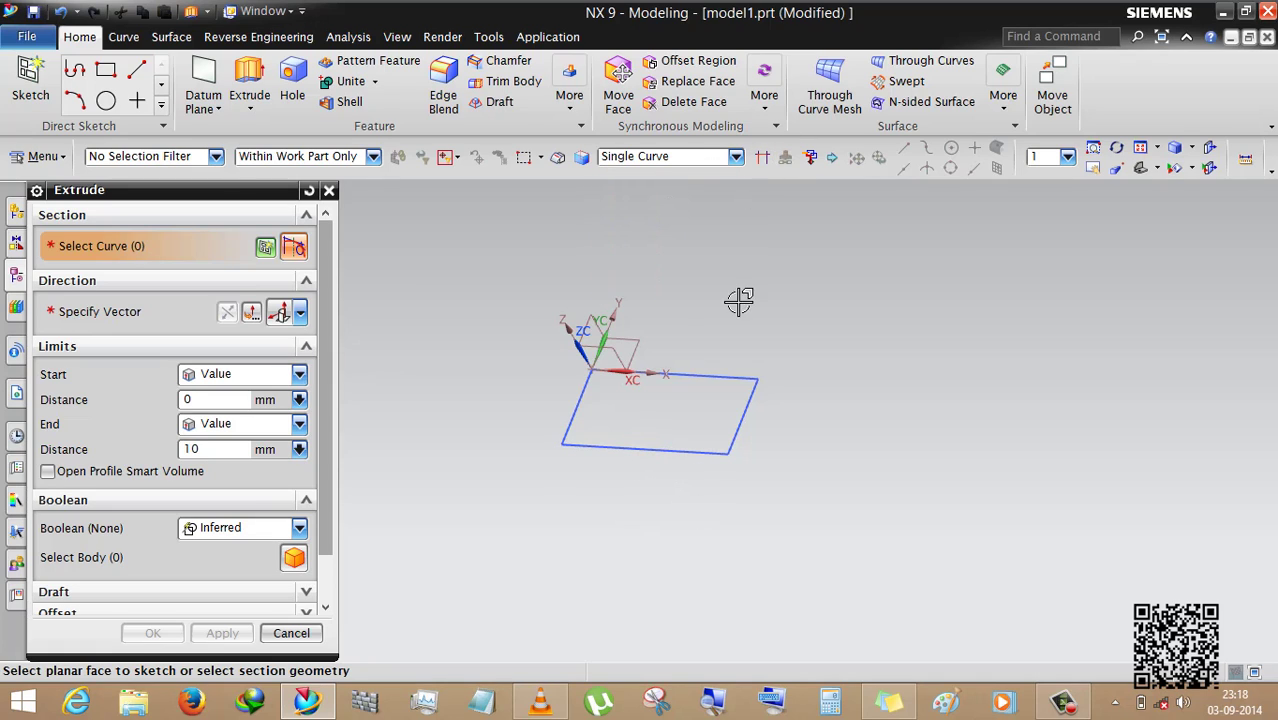
{"action": "left_click", "coordinate": [718, 385]}
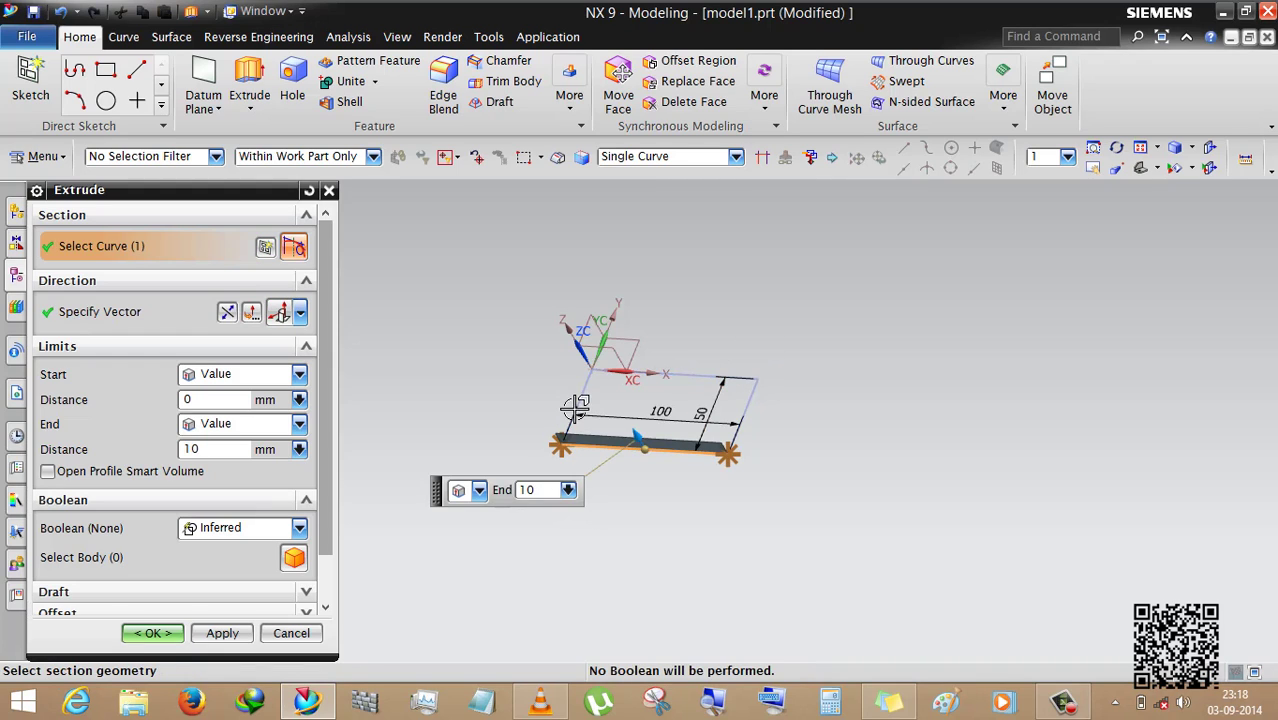
{"action": "left_click", "coordinate": [572, 410]}
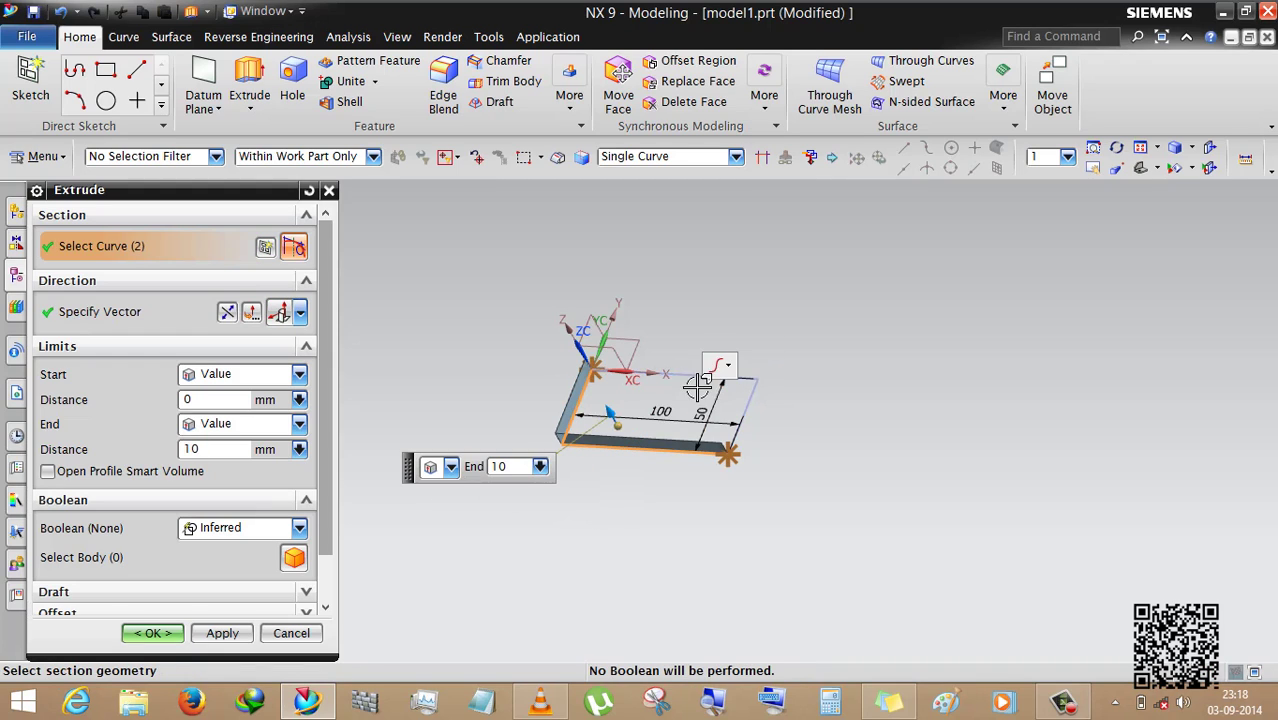
{"action": "left_click", "coordinate": [748, 405]}
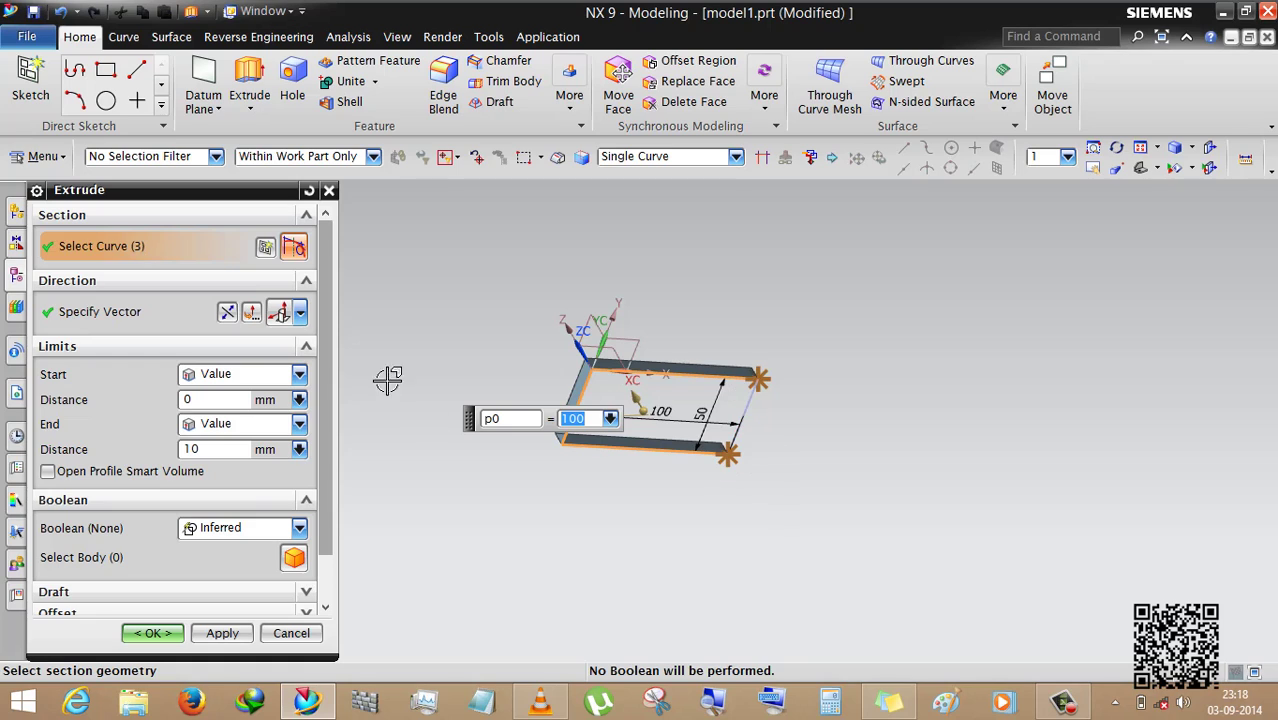
{"action": "left_click", "coordinate": [309, 190]}
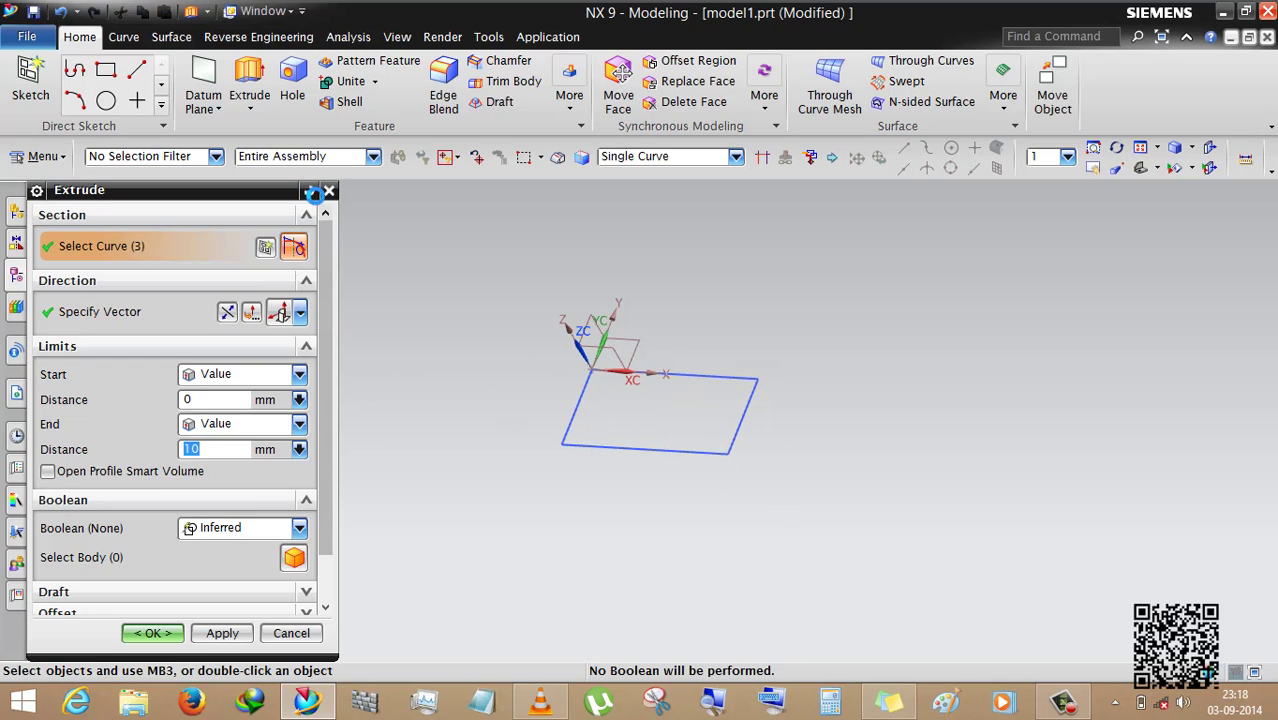
Step: Extrude the whole rectangle from 0 to 25 mm, using the Infer Curves selection rule and the Boolean option None
{"action": "left_click", "coordinate": [665, 158]}
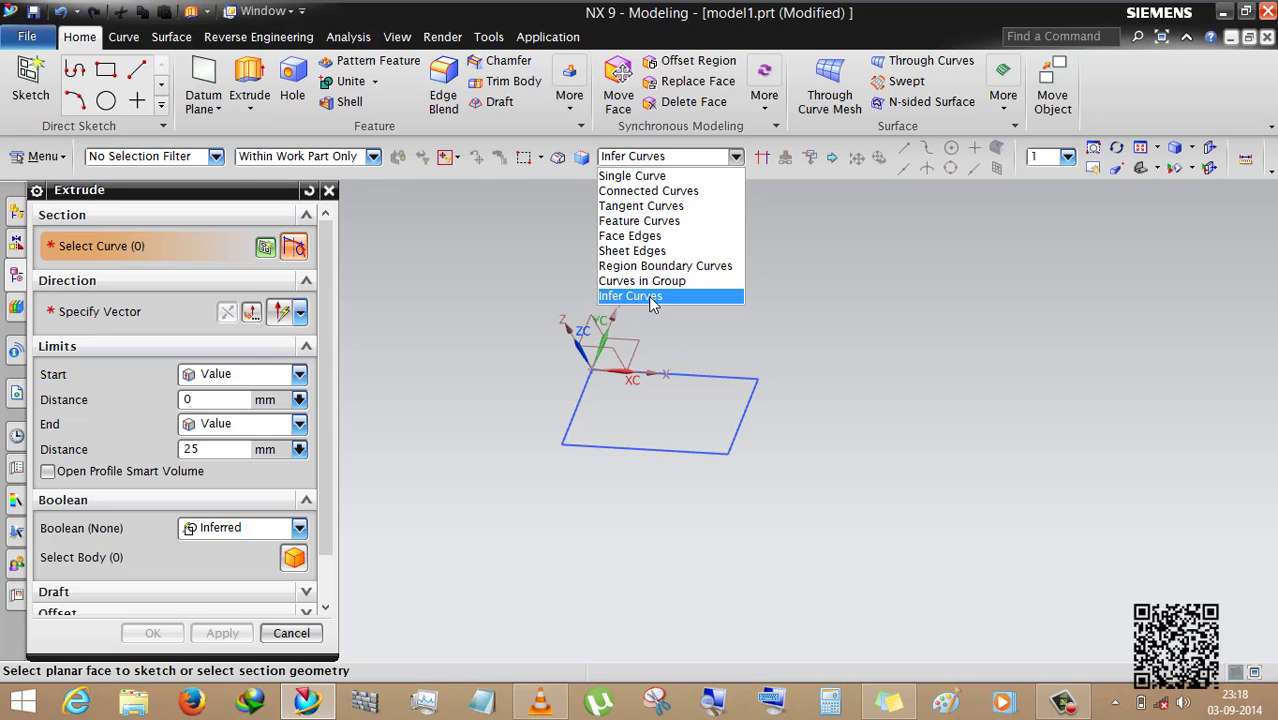
{"action": "left_click", "coordinate": [650, 297]}
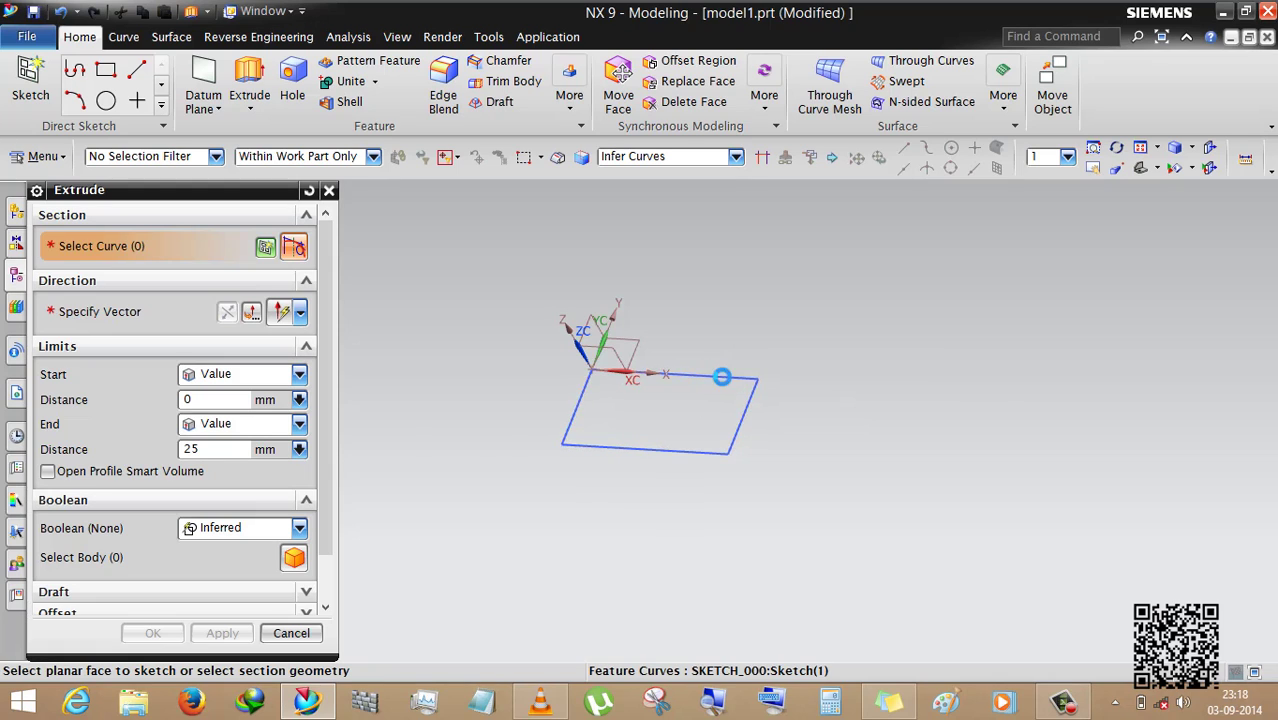
{"action": "left_click", "coordinate": [721, 376]}
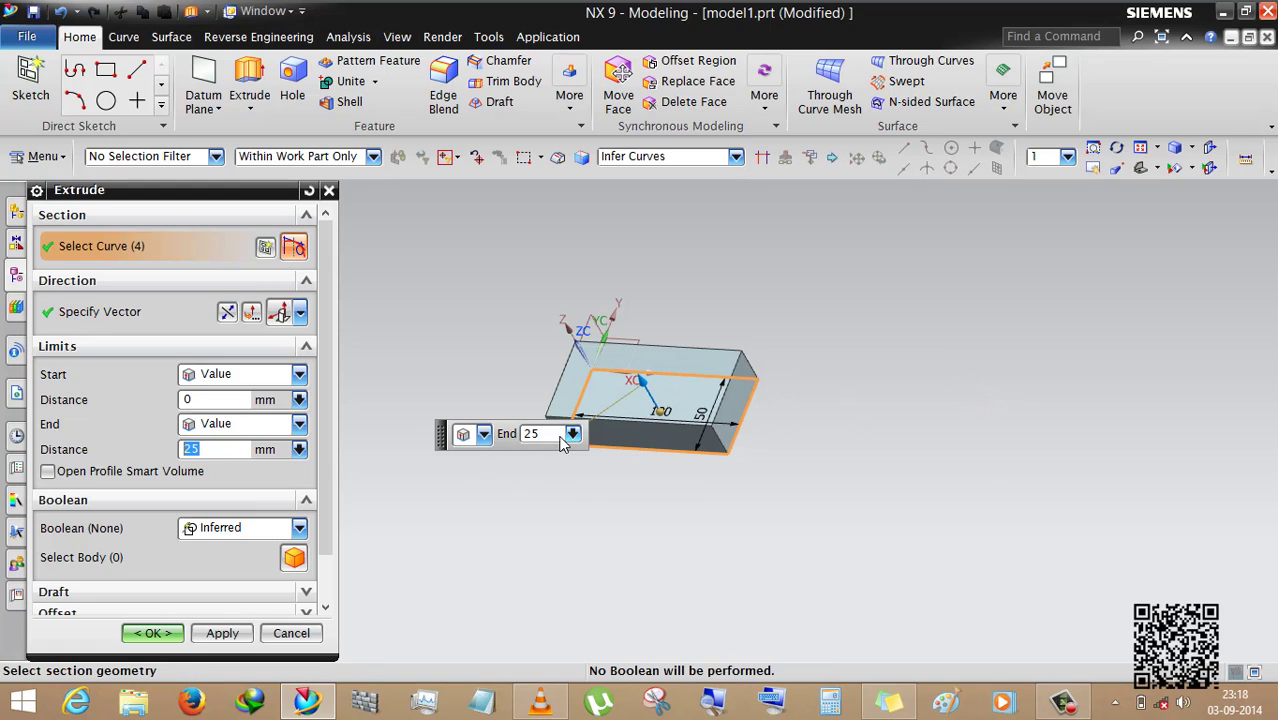
{"action": "scroll", "coordinate": [559, 404], "scroll_direction": "down", "scroll_amount": 4}
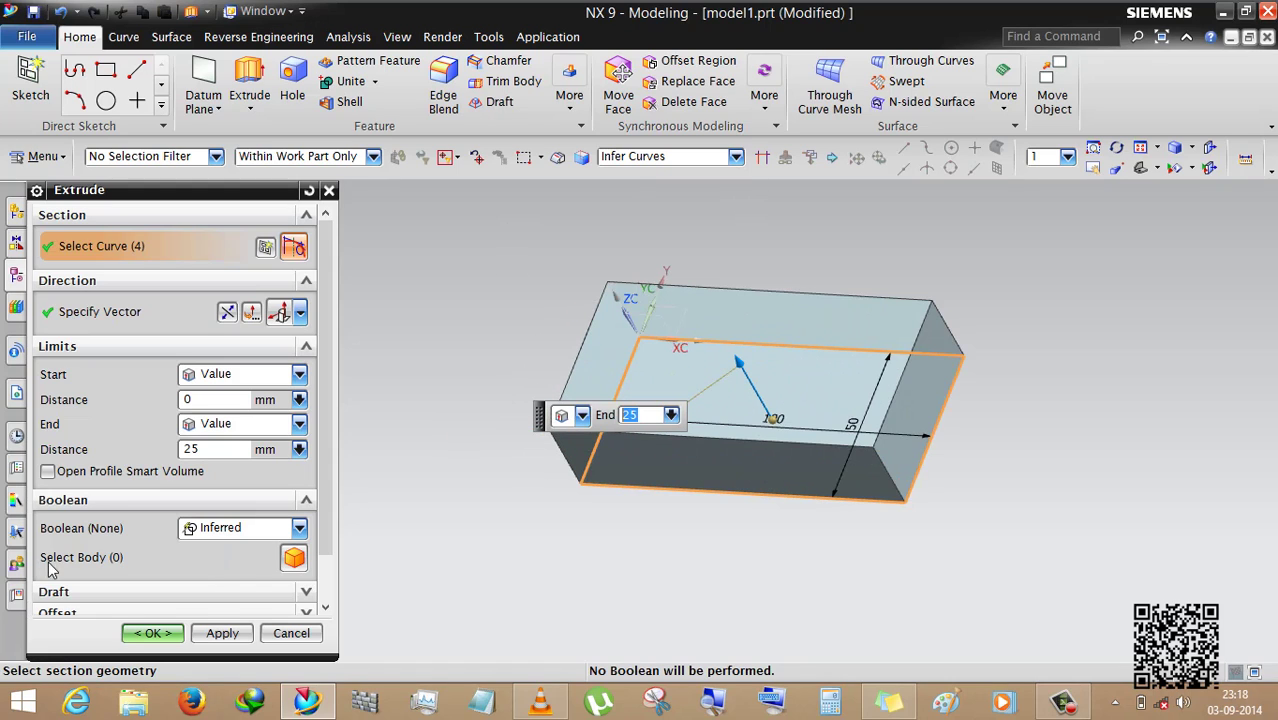
{"action": "left_click", "coordinate": [245, 527]}
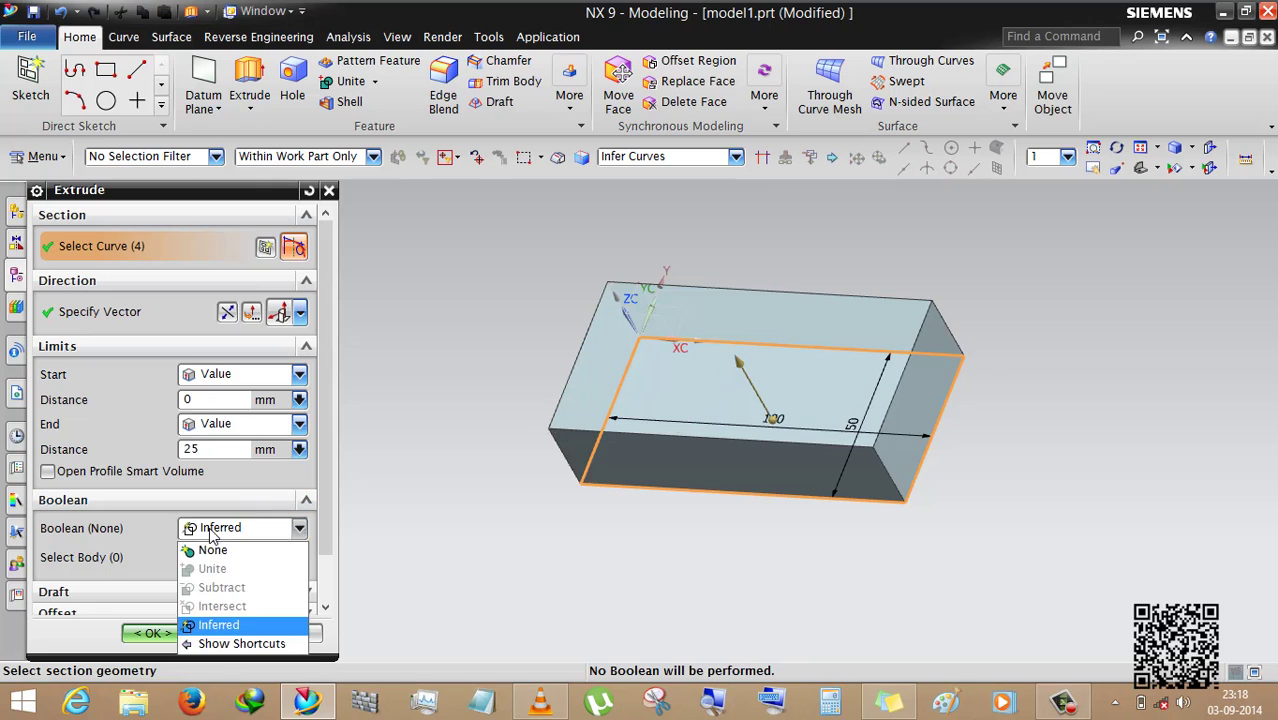
{"action": "left_click", "coordinate": [210, 545]}
{"action": "left_click", "coordinate": [154, 636]}
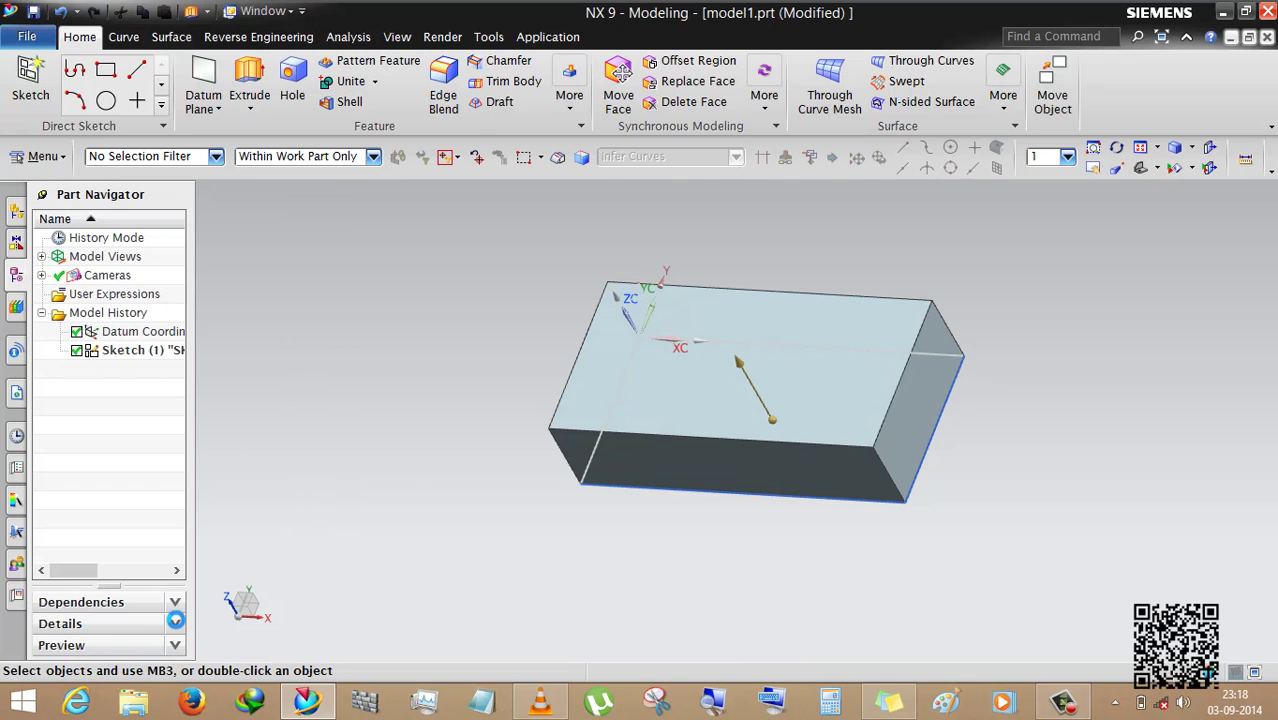
Step: Hide the rectangle sketch used for the extruded block
{"action": "right_click", "coordinate": [408, 282]}
{"action": "left_click", "coordinate": [440, 314]}
{"action": "middle_click_drag", "start_coordinate": [498, 414], "coordinate": [476, 322]}
{"action": "scroll", "coordinate": [605, 355], "scroll_direction": "up", "scroll_amount": 4}
{"action": "right_click", "coordinate": [605, 355]}
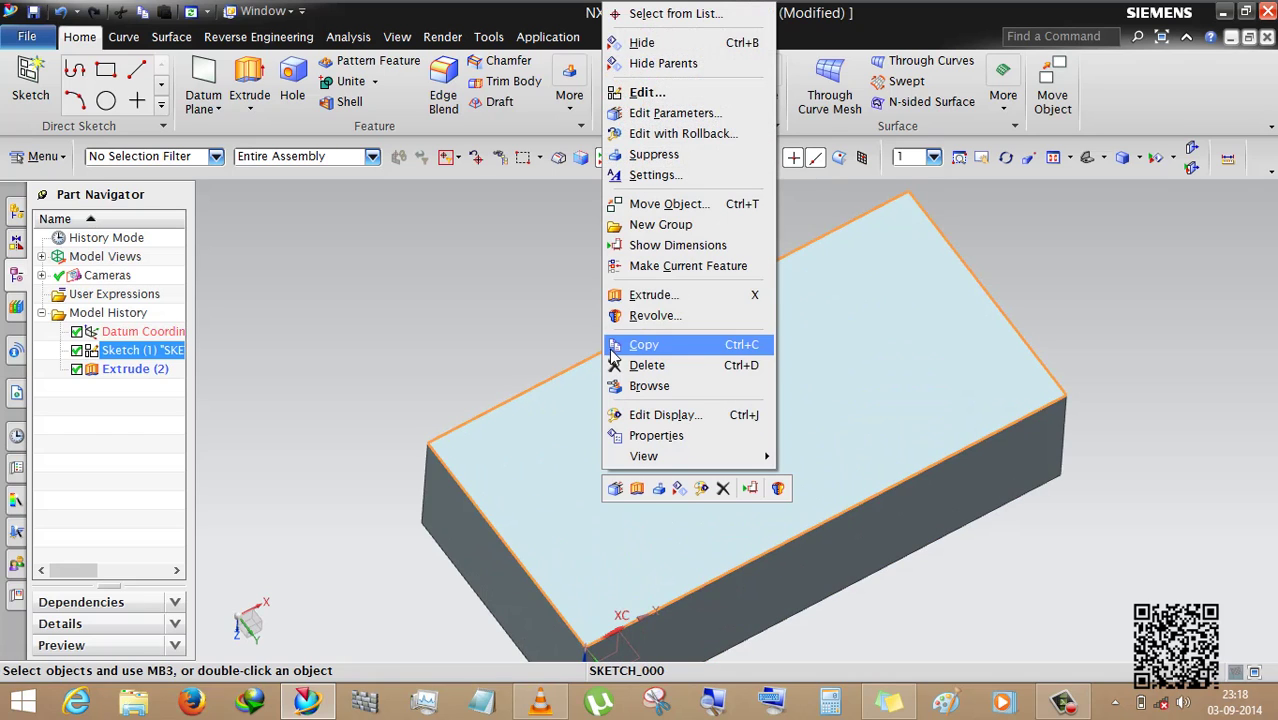
{"action": "left_click", "coordinate": [655, 43]}
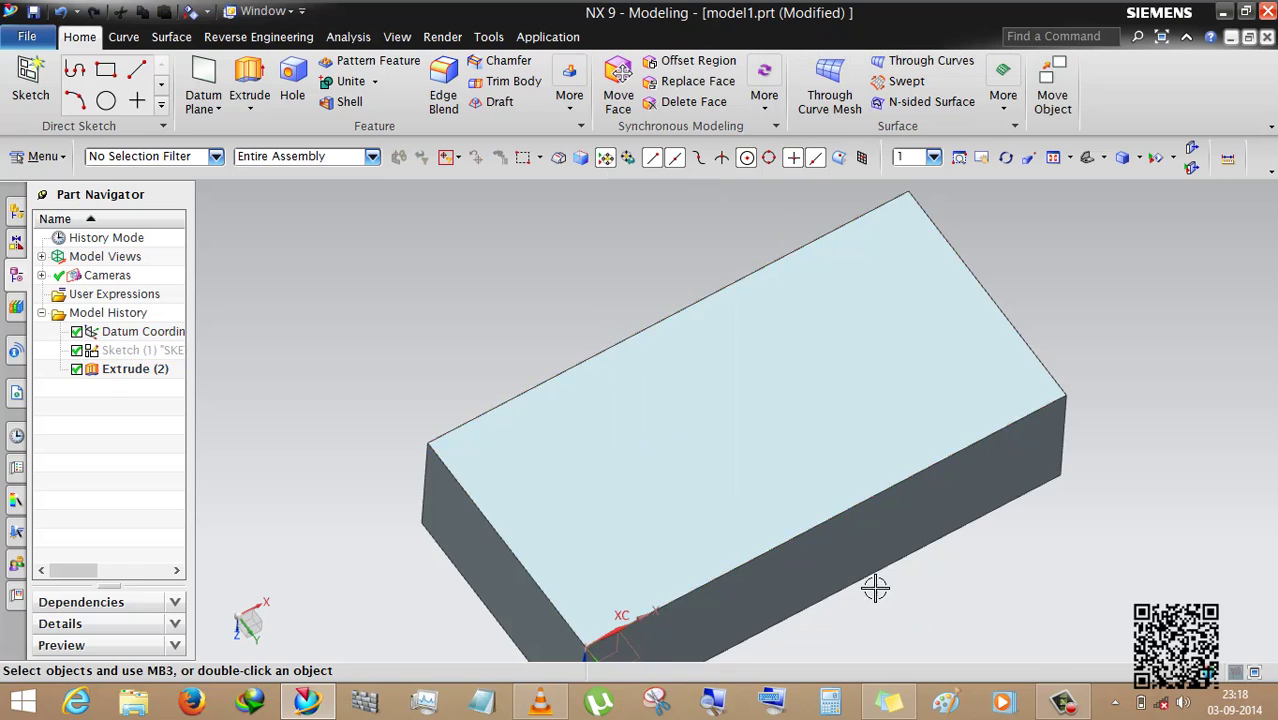
Step: Hide the datum coordinate system at the block's corner
{"action": "scroll", "coordinate": [622, 357], "scroll_direction": "down", "scroll_amount": 3}
{"action": "mouse_move", "coordinate": [622, 357]}
{"action": "middle_mouse_down"}
{"action": "mouse_move", "coordinate": [607, 488]}
{"action": "mouse_move", "coordinate": [531, 466]}
{"action": "mouse_move", "coordinate": [456, 506]}
{"action": "mouse_move", "coordinate": [520, 548]}
{"action": "middle_mouse_up"}
{"action": "scroll", "coordinate": [700, 510], "scroll_direction": "up", "scroll_amount": 3}
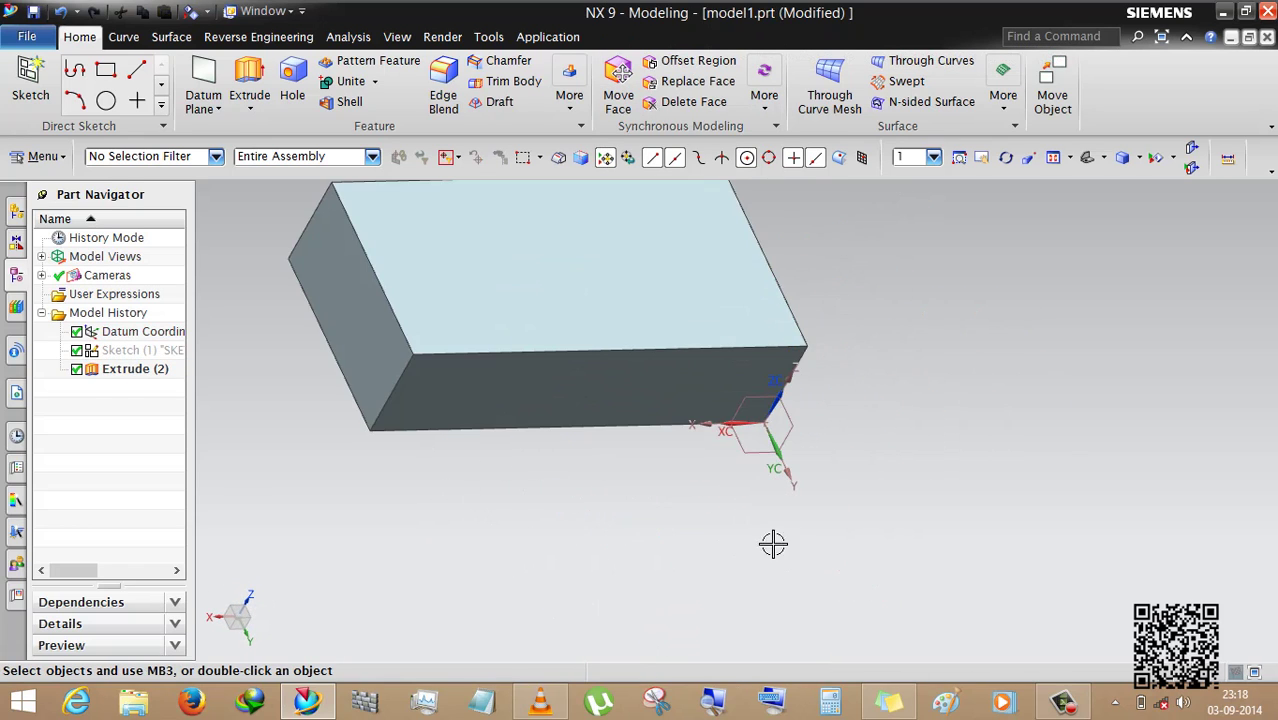
{"action": "right_click", "coordinate": [745, 449]}
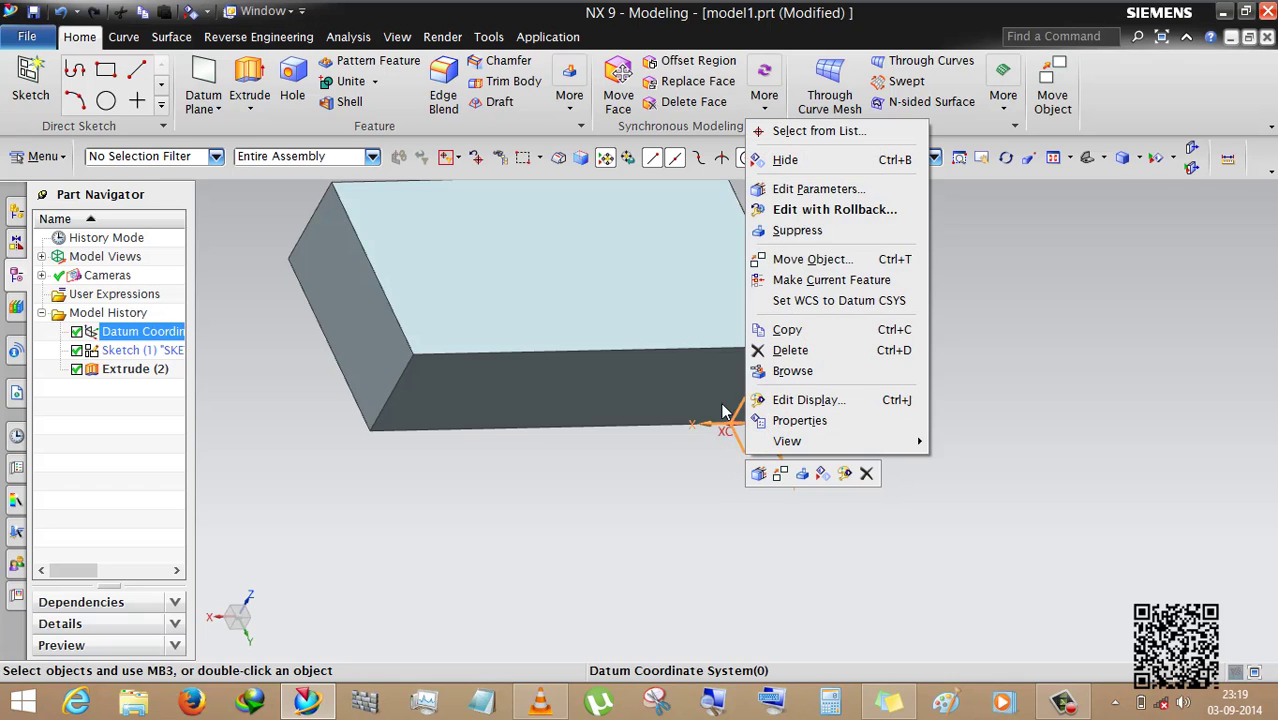
{"action": "left_click", "coordinate": [784, 162]}
{"action": "middle_click_drag", "start_coordinate": [679, 516], "coordinate": [585, 540]}
{"action": "scroll", "coordinate": [574, 326], "scroll_direction": "down", "scroll_amount": 2}
{"action": "left_click", "coordinate": [652, 364]}
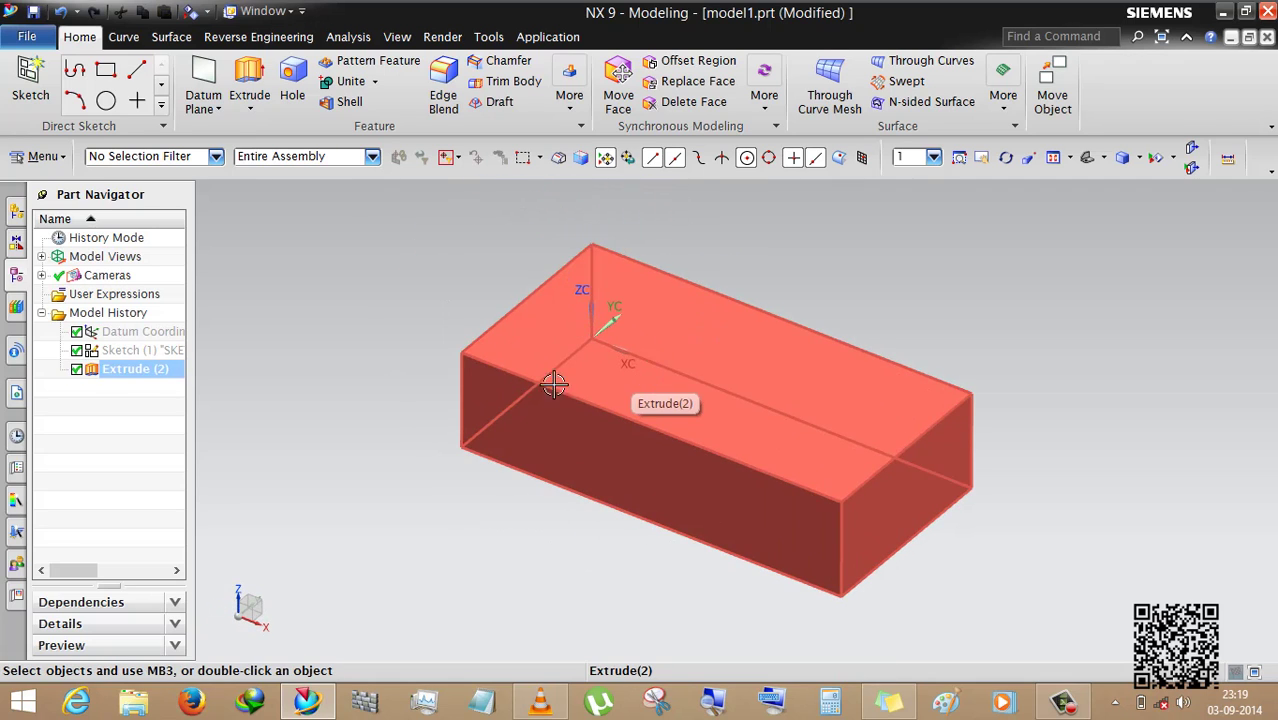
{"action": "key", "text": "Escape"}
{"action": "scroll", "coordinate": [620, 365], "scroll_direction": "up", "scroll_amount": 2}
{"action": "mouse_move", "coordinate": [590, 441]}
{"action": "middle_mouse_down"}
{"action": "mouse_move", "coordinate": [642, 345]}
{"action": "mouse_move", "coordinate": [591, 434]}
{"action": "mouse_move", "coordinate": [600, 428]}
{"action": "middle_mouse_up"}
{"action": "middle_click_drag", "start_coordinate": [699, 436], "coordinate": [639, 442]}
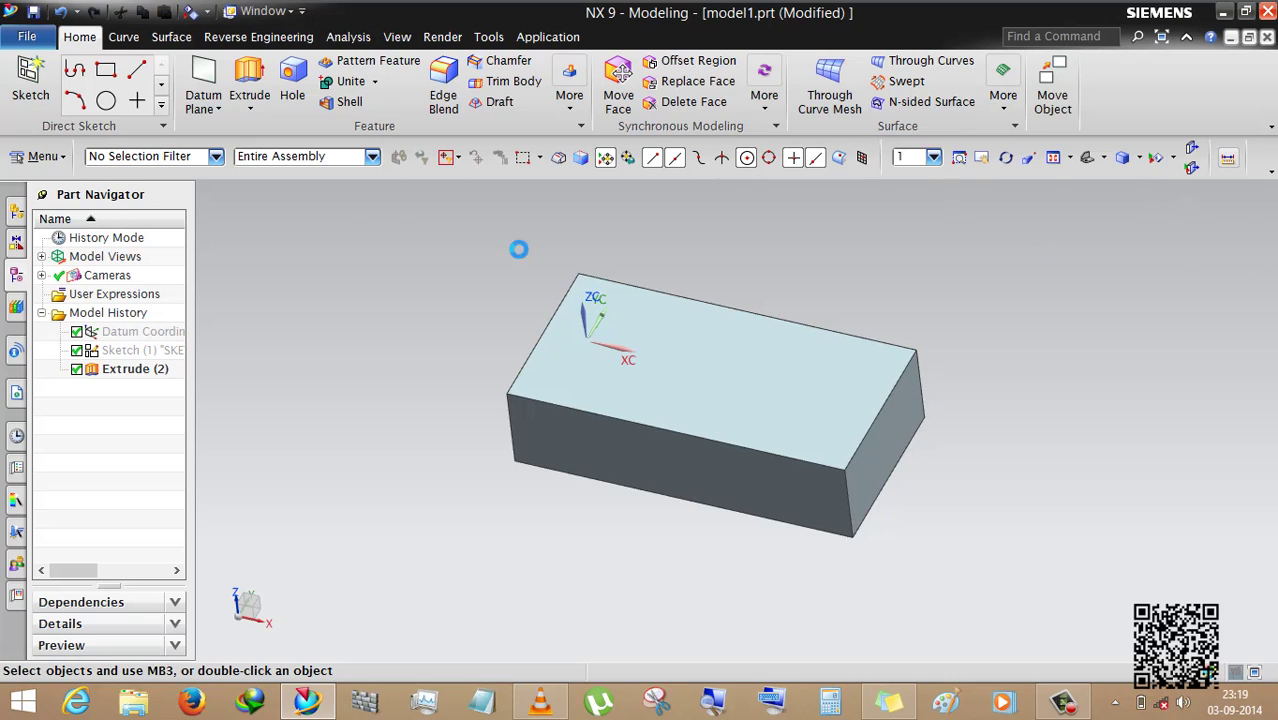
Step: Measure the minimum distance between the two opposite end faces along the block's length, and close the measurement without keeping it
{"action": "left_click", "coordinate": [156, 250]}
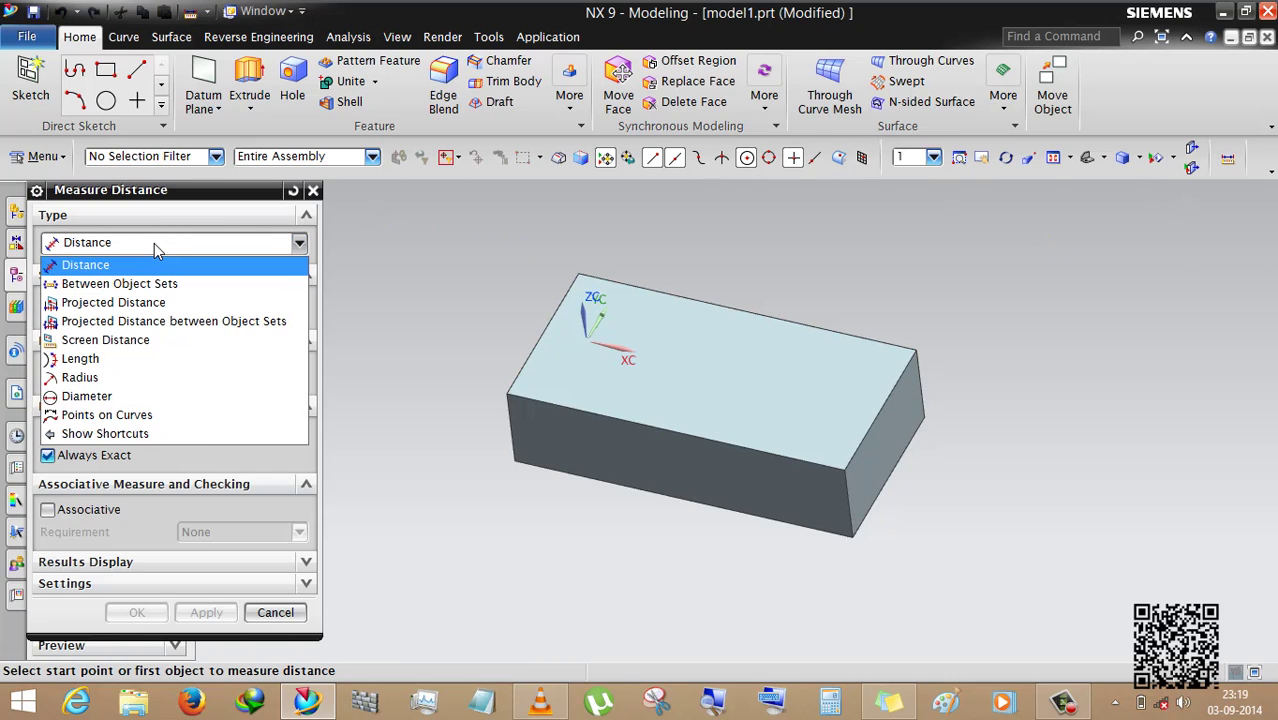
{"action": "left_click", "coordinate": [158, 264]}
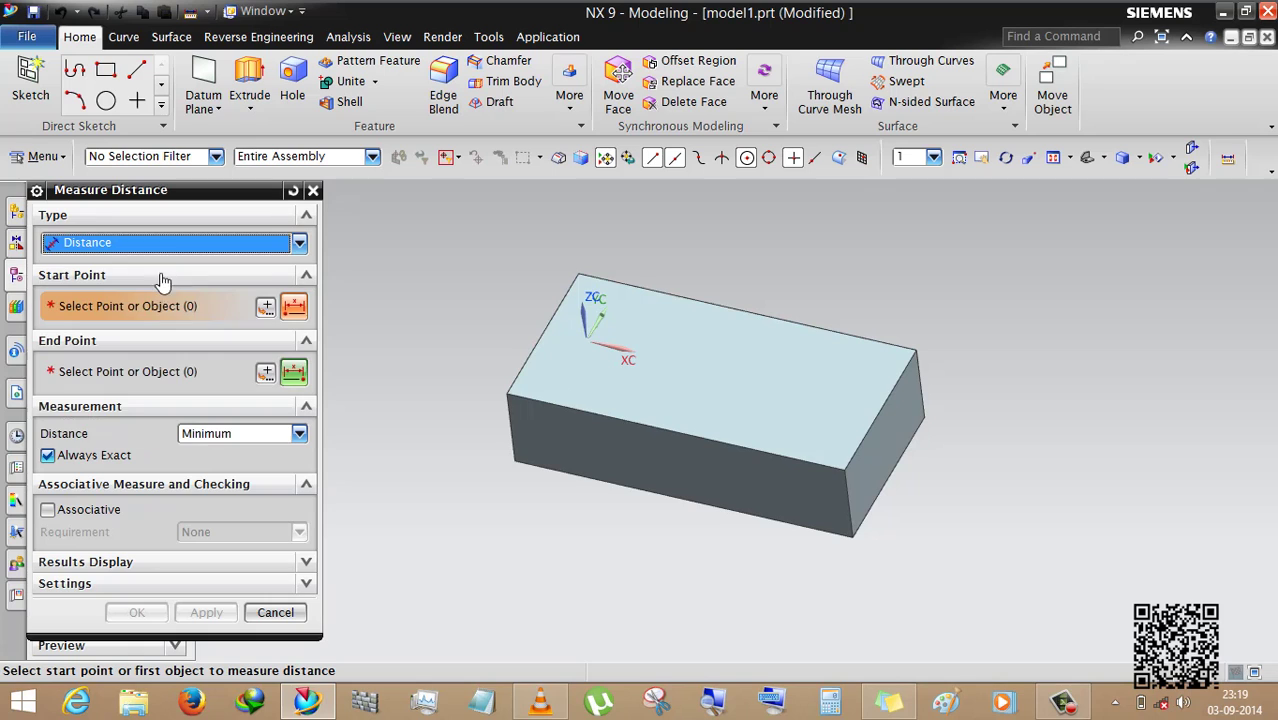
{"action": "left_click", "coordinate": [879, 465]}
{"action": "middle_click_drag", "start_coordinate": [502, 457], "coordinate": [646, 428]}
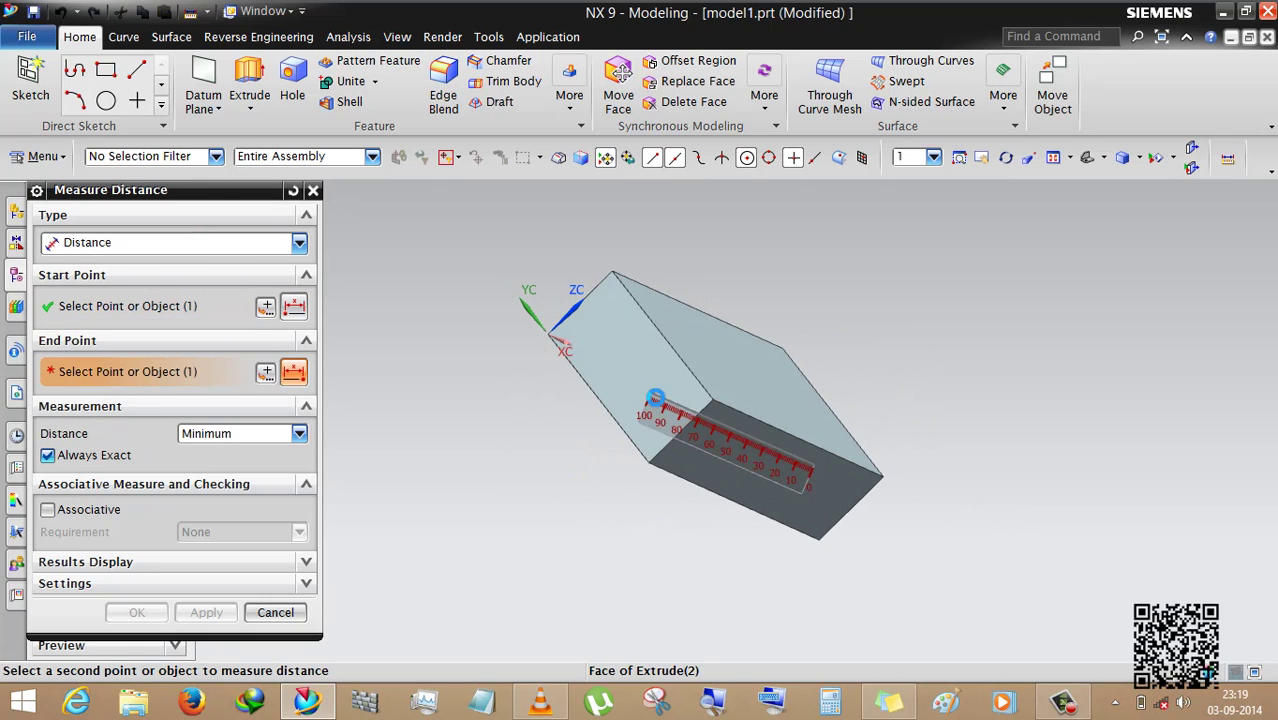
{"action": "left_click", "coordinate": [650, 445]}
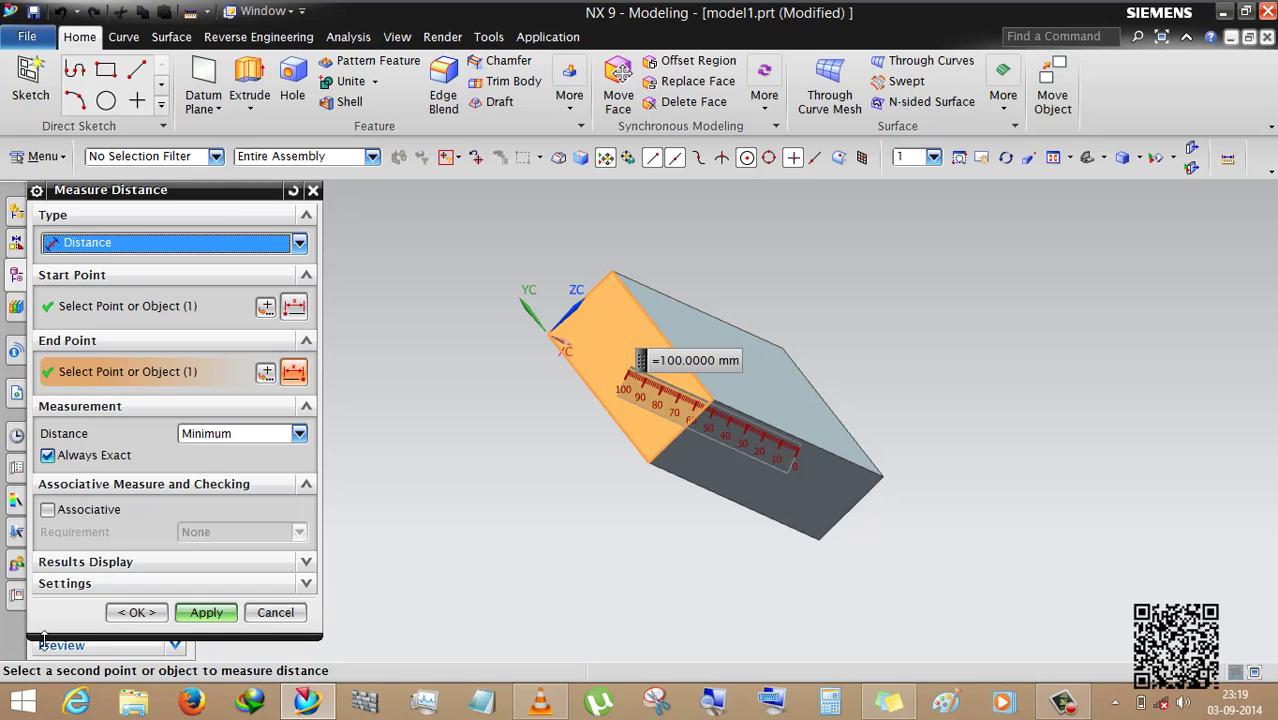
{"action": "left_click", "coordinate": [275, 612]}
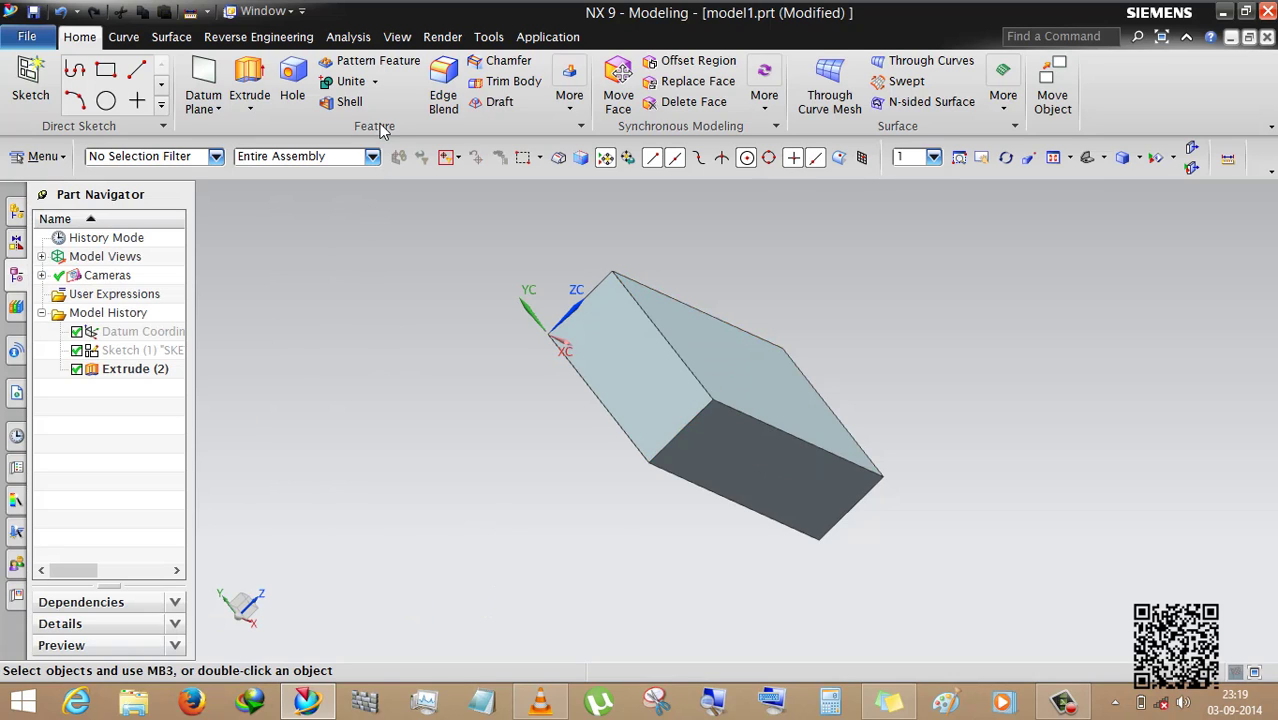
Step: Start a Trim Body operation, reveal its preview options, and select the extruded block as the target body
{"action": "left_click", "coordinate": [507, 88]}
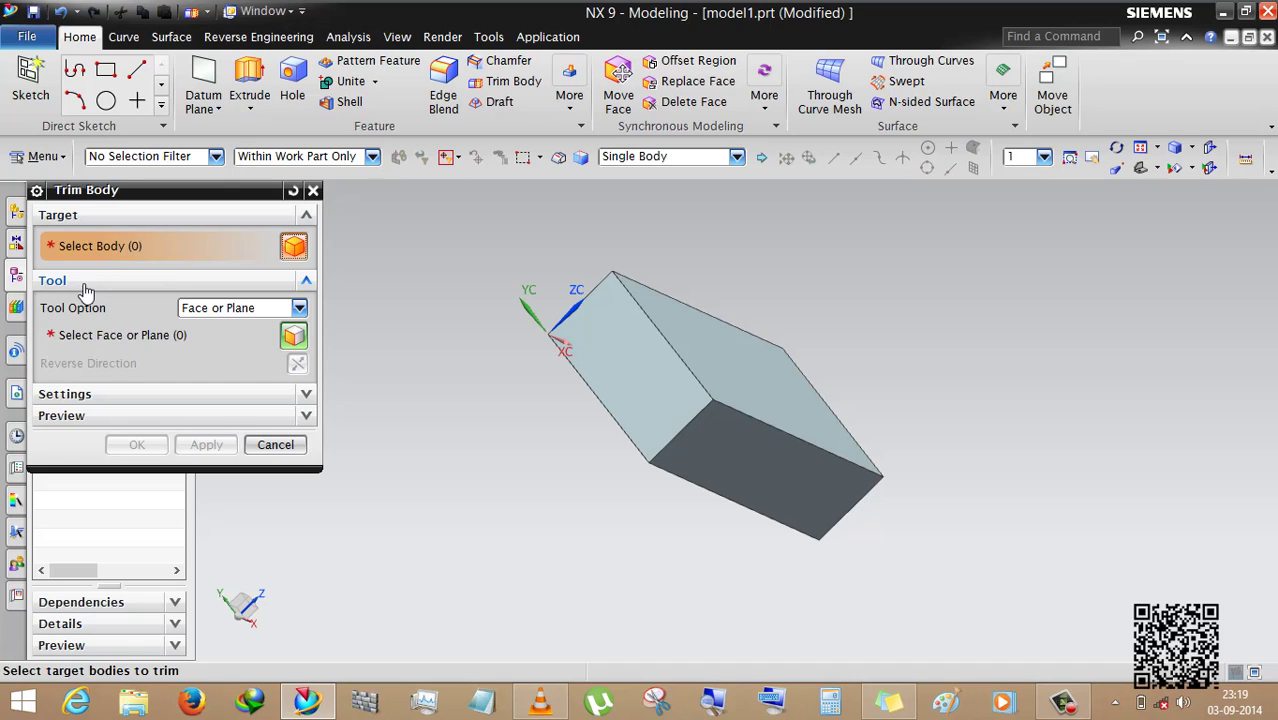
{"action": "left_click", "coordinate": [117, 396]}
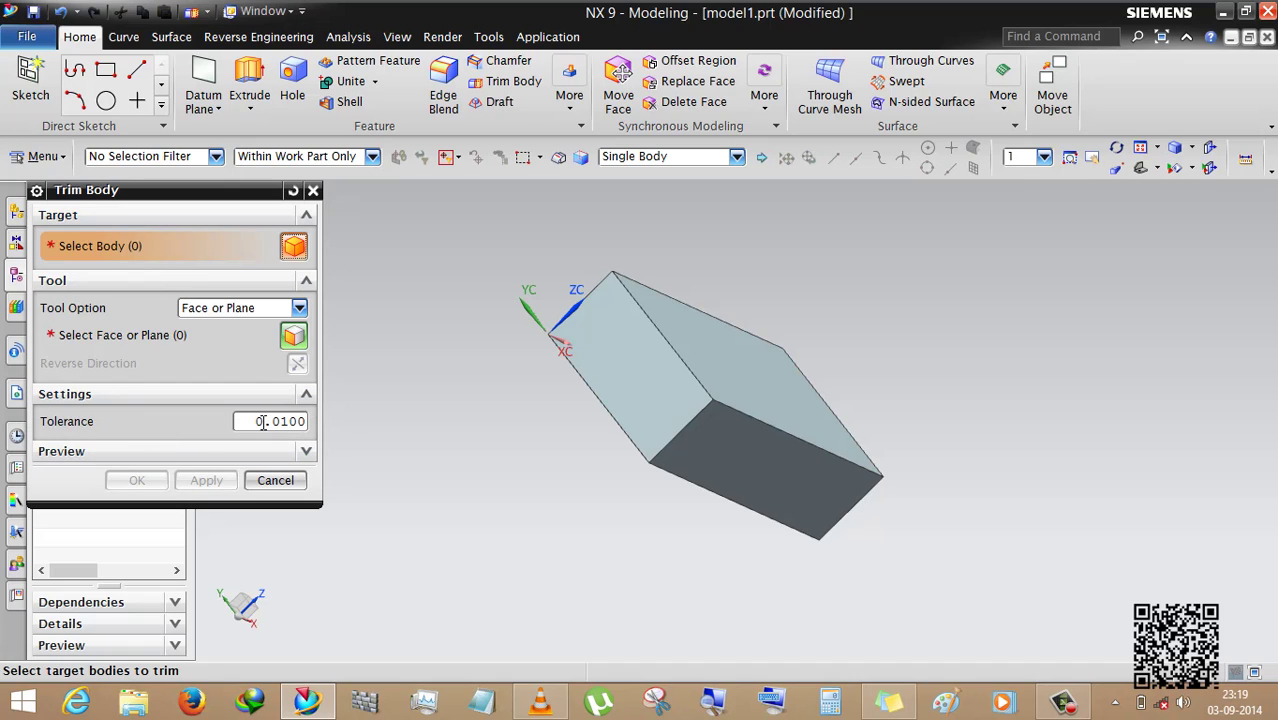
{"action": "left_click", "coordinate": [195, 395]}
{"action": "left_click", "coordinate": [94, 414]}
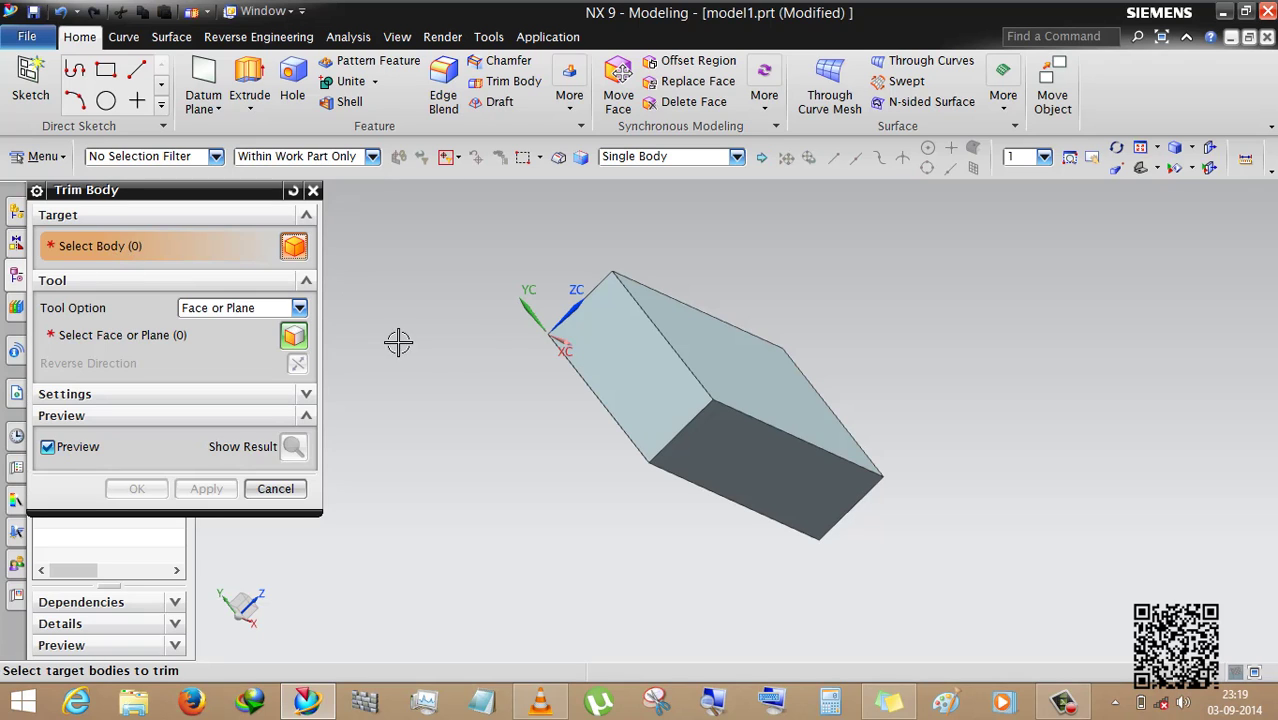
{"action": "left_click", "coordinate": [725, 400]}
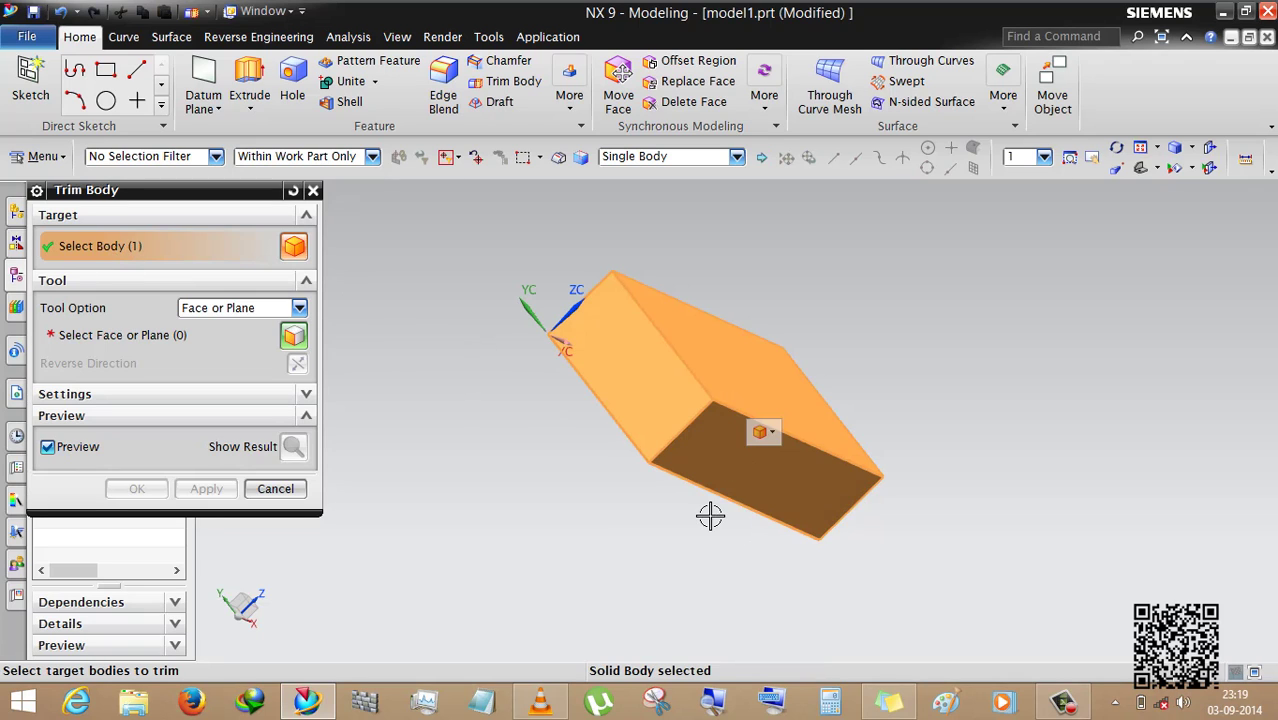
{"action": "middle_click_drag", "start_coordinate": [710, 514], "coordinate": [601, 492]}
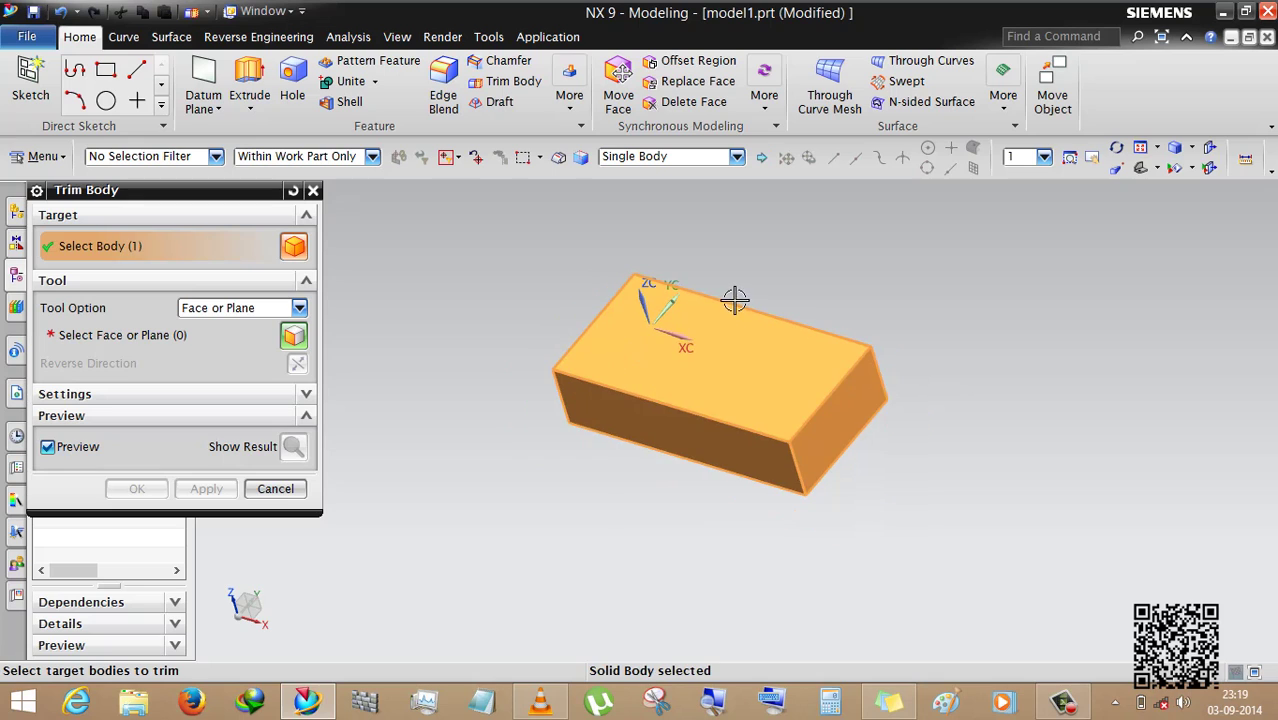
{"action": "scroll", "coordinate": [652, 414], "scroll_direction": "up", "scroll_amount": 2}
{"action": "middle_click_drag", "start_coordinate": [652, 414], "coordinate": [650, 440]}
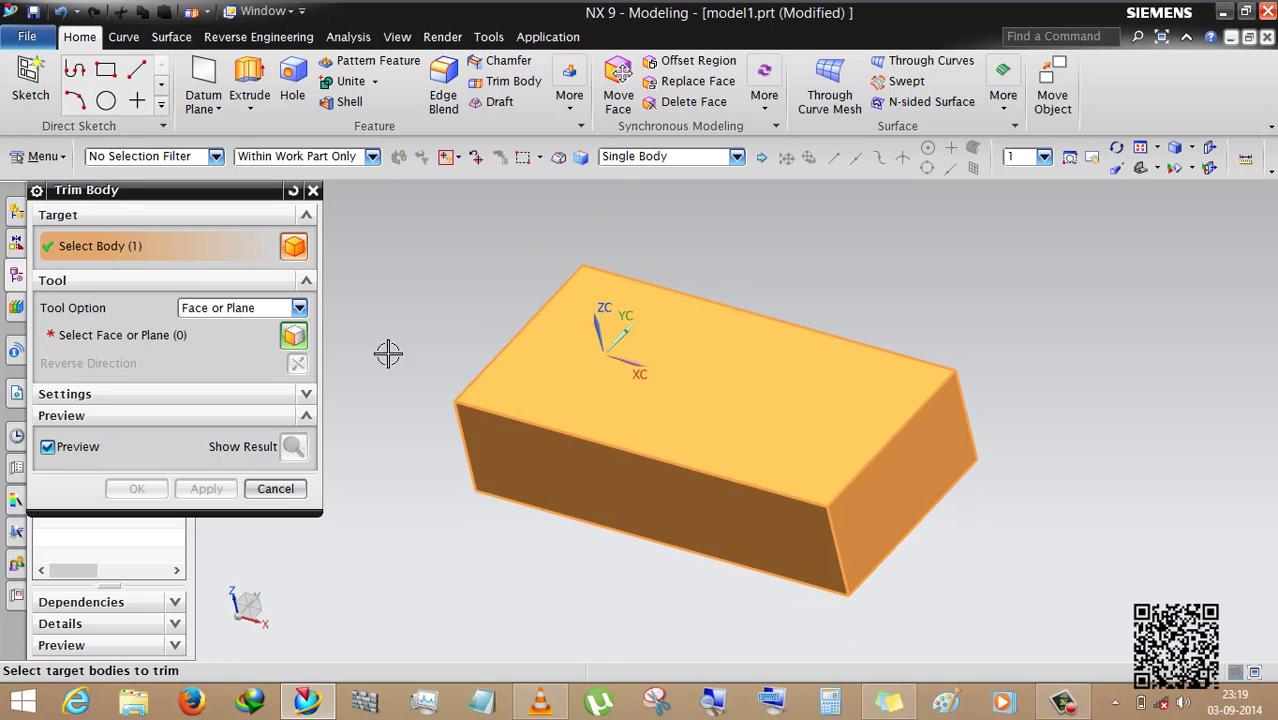
Step: Set the Trim Body tool option to New Plane
{"action": "left_click", "coordinate": [115, 338]}
{"action": "left_click", "coordinate": [212, 314]}
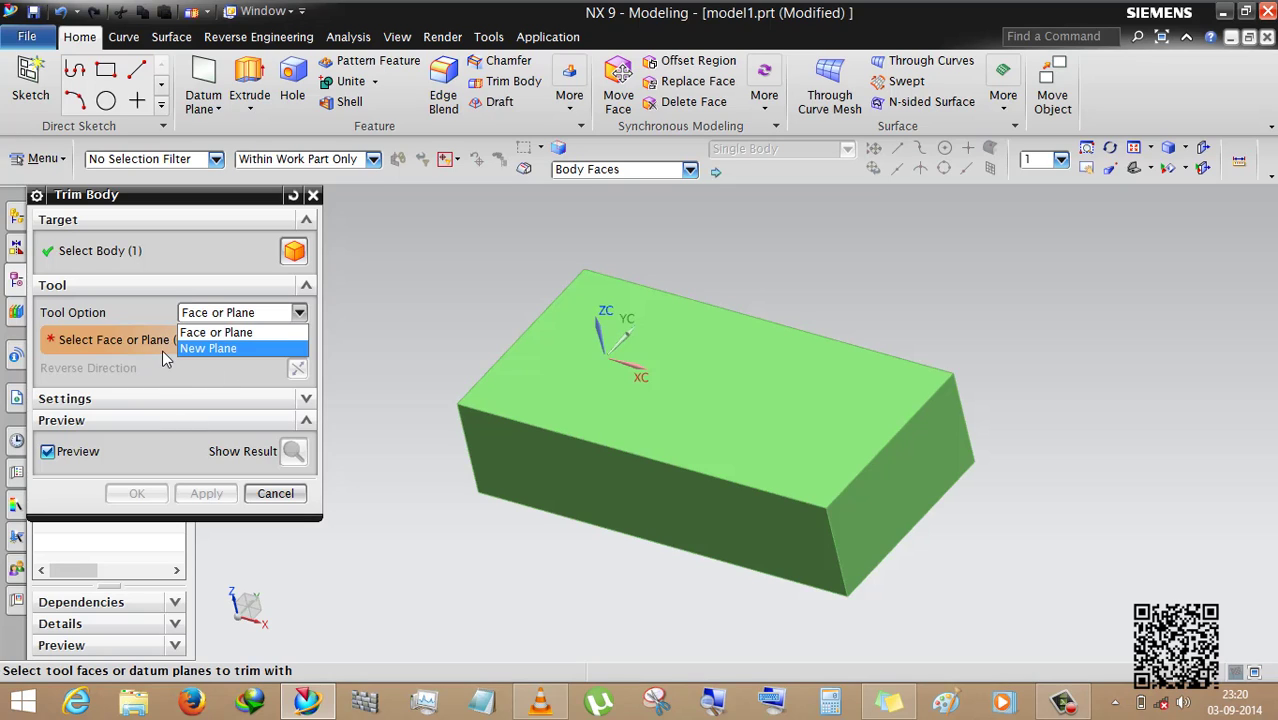
{"action": "left_click", "coordinate": [220, 333]}
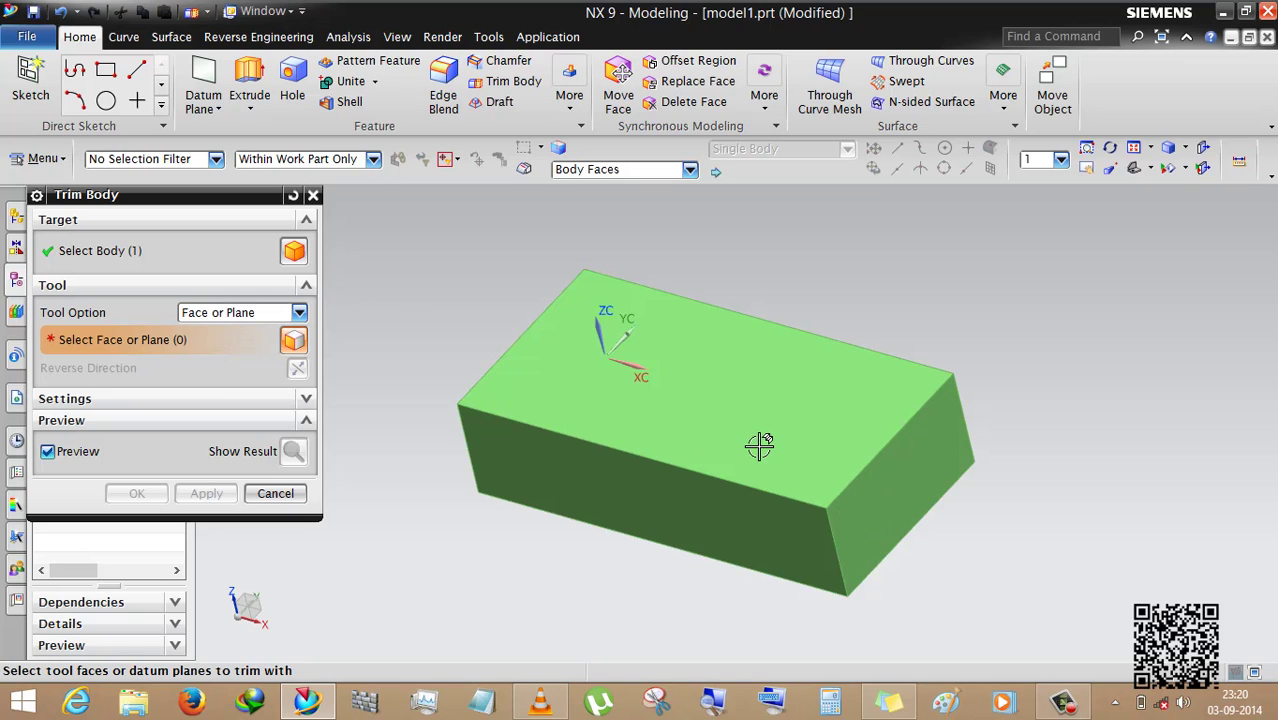
{"action": "scroll", "coordinate": [905, 285], "scroll_direction": "down", "scroll_amount": 3}
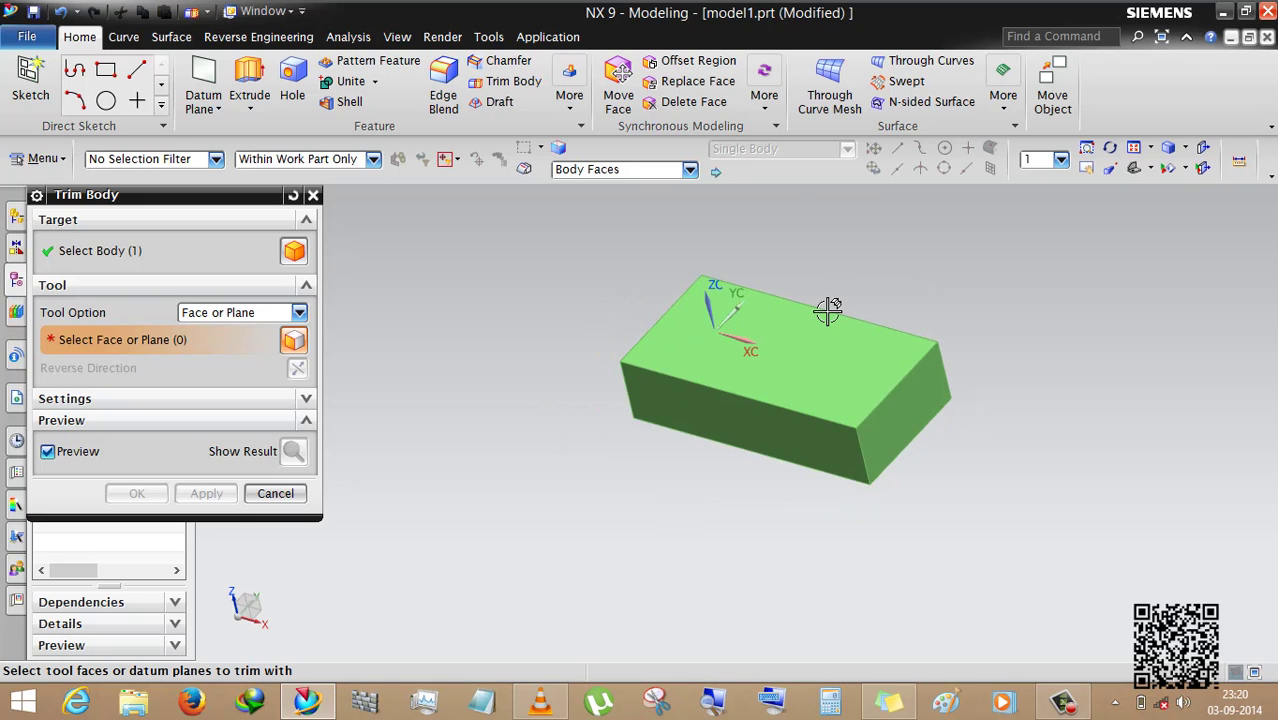
{"action": "middle_click_drag", "start_coordinate": [850, 262], "coordinate": [737, 408]}
{"action": "middle_click_drag", "start_coordinate": [832, 408], "coordinate": [708, 437]}
{"action": "scroll", "coordinate": [804, 424], "scroll_direction": "up", "scroll_amount": 2}
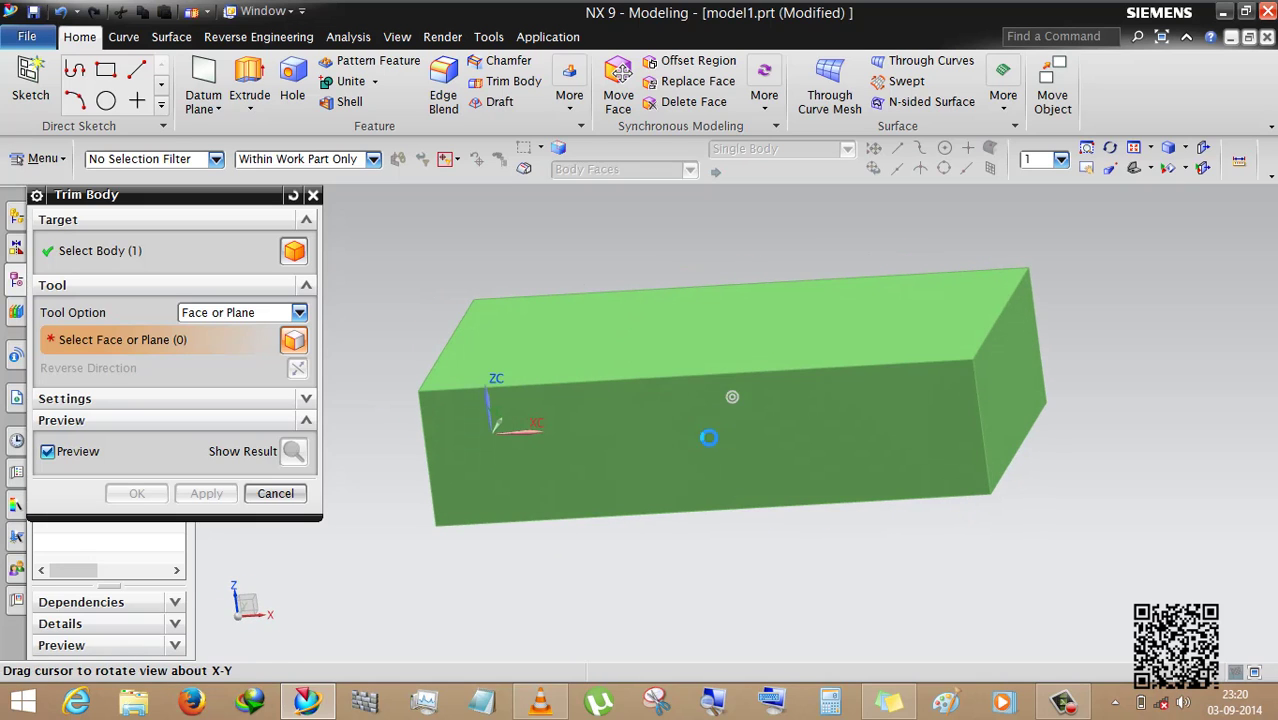
{"action": "left_click", "coordinate": [299, 312]}
{"action": "left_click", "coordinate": [208, 348]}
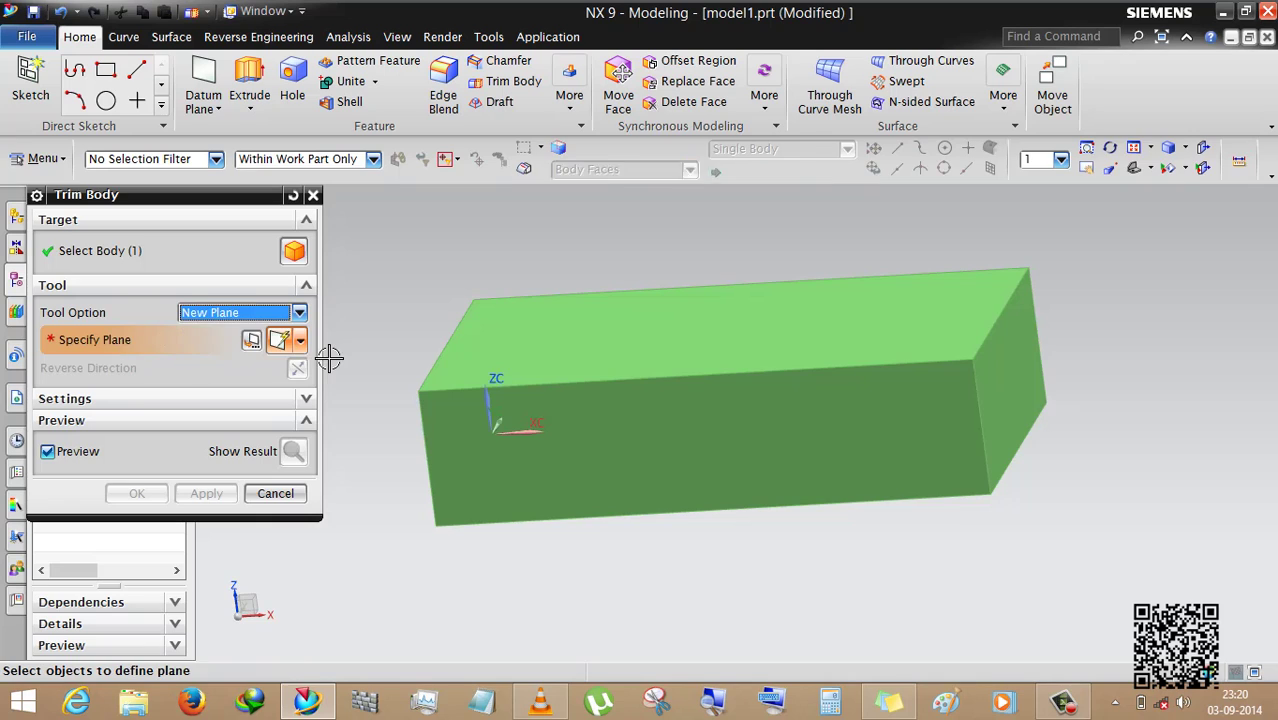
Step: Define the new trimming plane on the block's end face farthest along +X, and dismiss the resulting alerts
{"action": "middle_click_drag", "start_coordinate": [519, 357], "coordinate": [508, 394]}
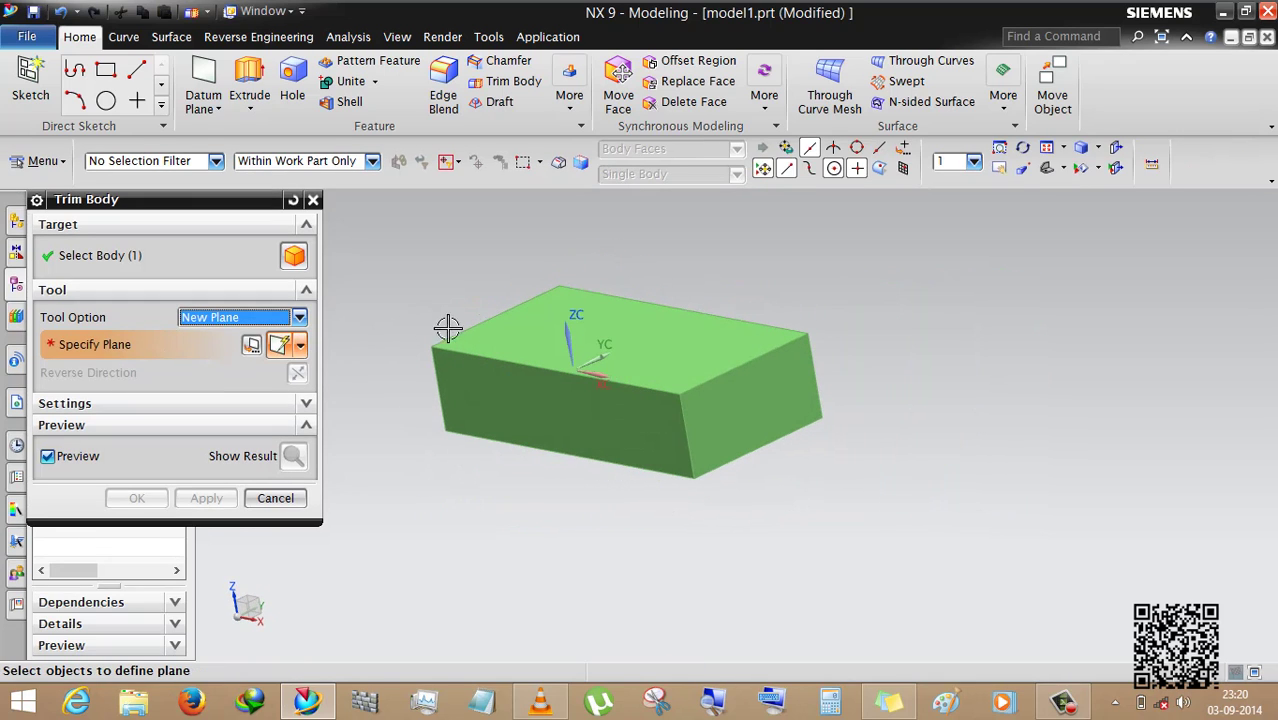
{"action": "scroll", "coordinate": [450, 328], "scroll_direction": "down", "scroll_amount": 2}
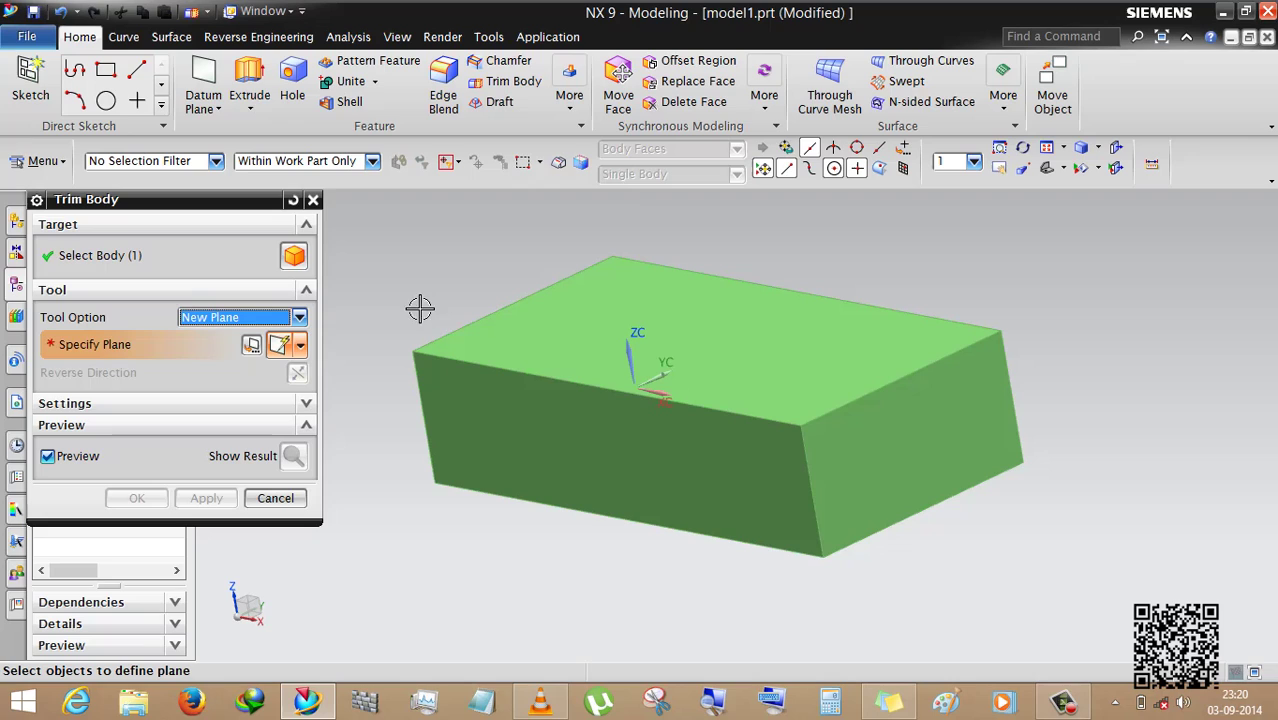
{"action": "left_click", "coordinate": [897, 440]}
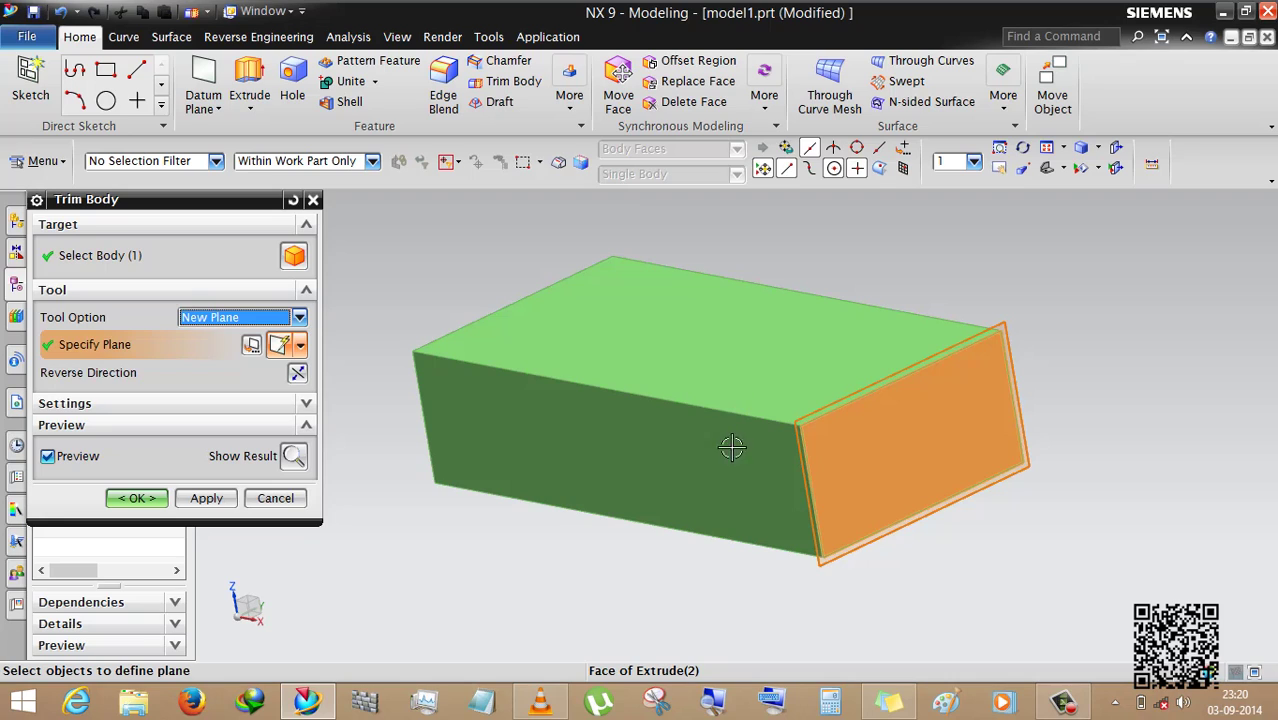
{"action": "middle_click_drag", "start_coordinate": [624, 341], "coordinate": [659, 484]}
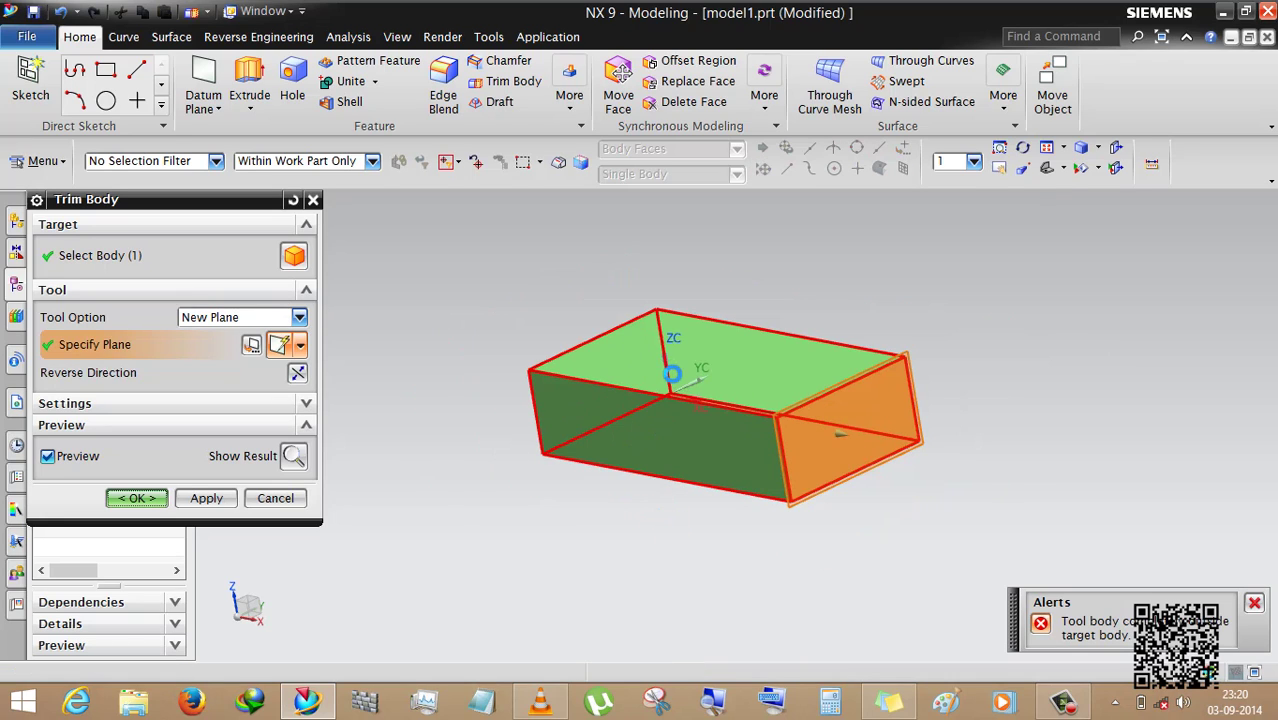
{"action": "left_click", "coordinate": [1252, 604]}
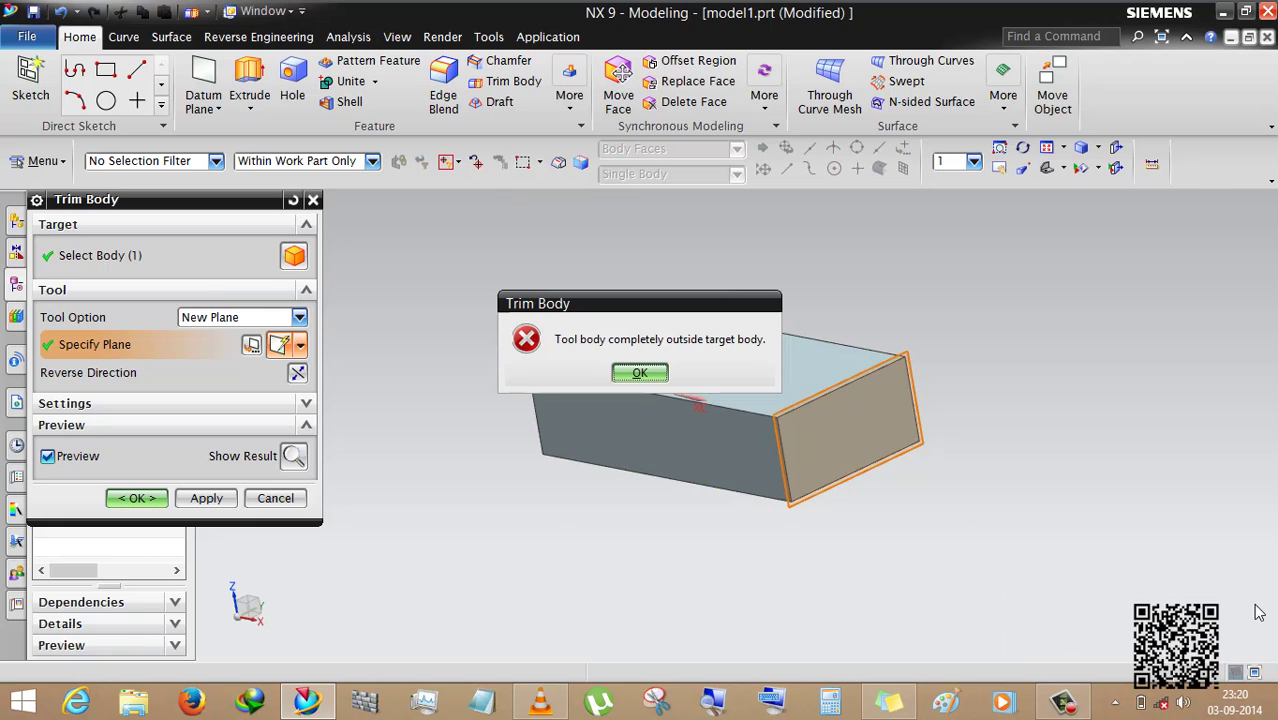
{"action": "left_click", "coordinate": [645, 376]}
{"action": "middle_click_drag", "start_coordinate": [679, 340], "coordinate": [927, 442]}
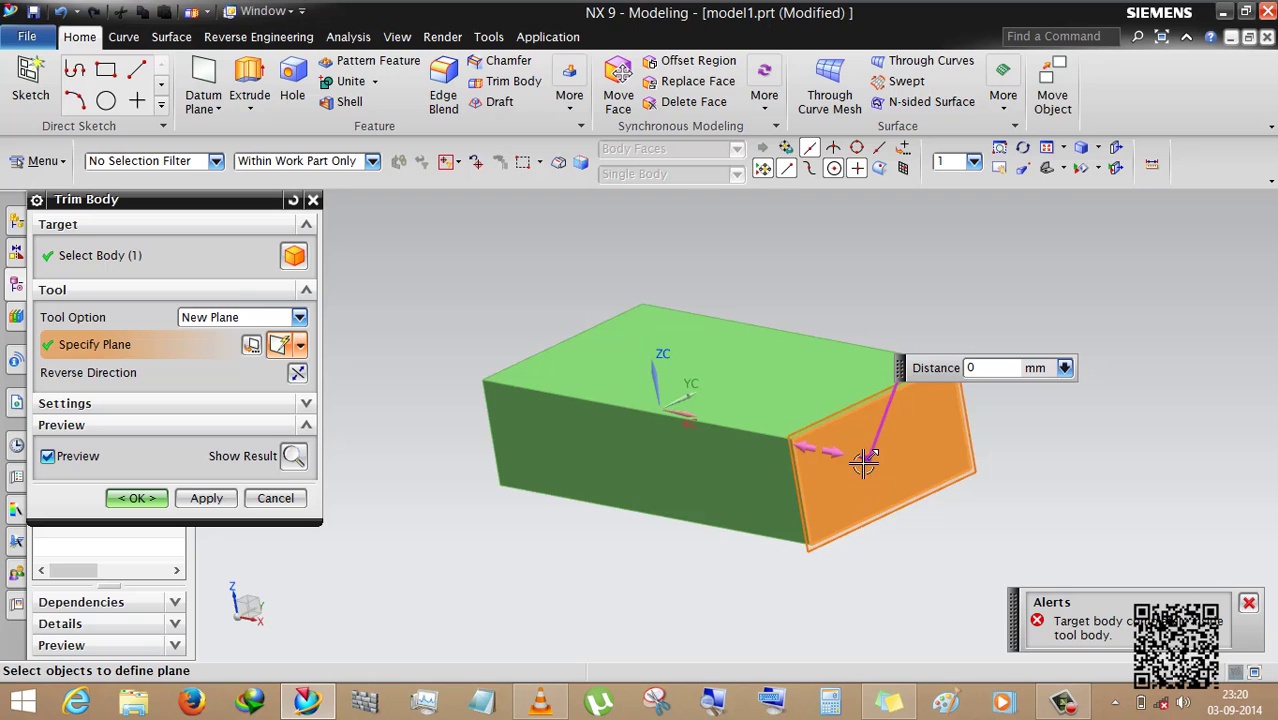
Step: Move the trimming plane inward from the end face and set its offset distance to 50 mm
{"action": "left_click_drag", "start_coordinate": [842, 456], "coordinate": [704, 426]}
{"action": "left_click", "coordinate": [826, 341]}
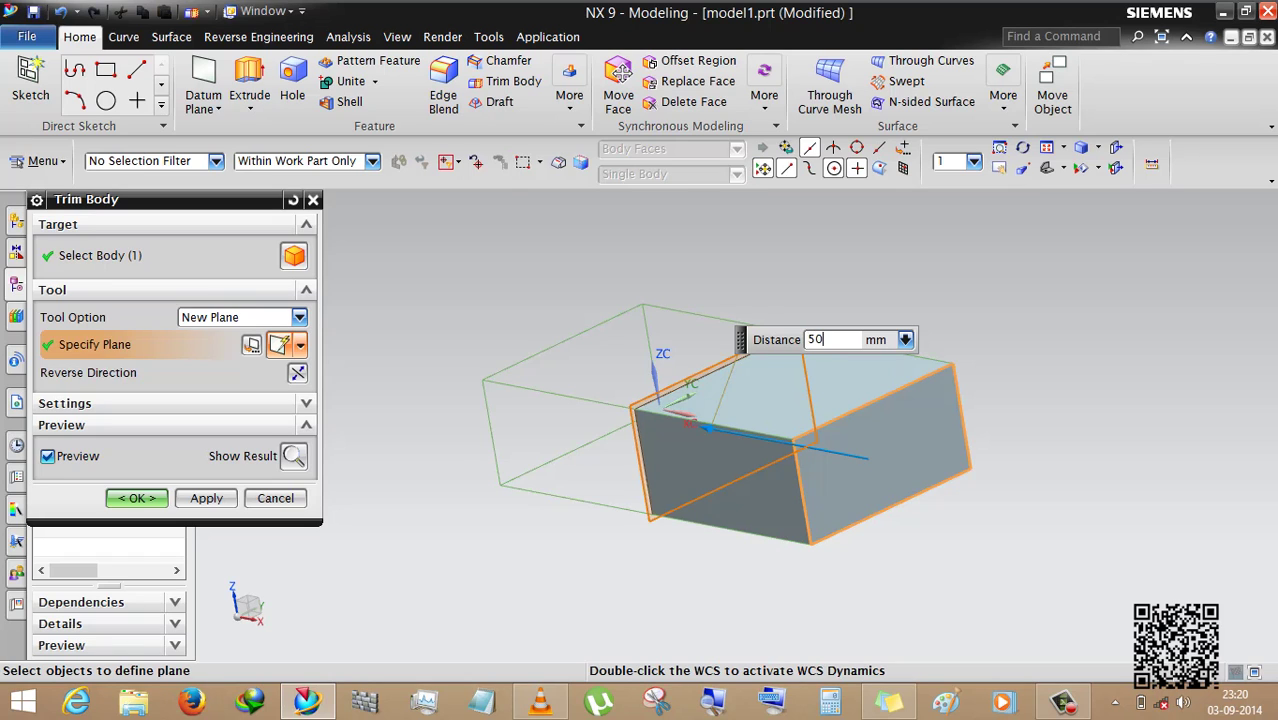
{"action": "type", "text": "50"}
{"action": "key", "text": "Return"}
{"action": "middle_click_drag", "start_coordinate": [625, 517], "coordinate": [614, 562]}
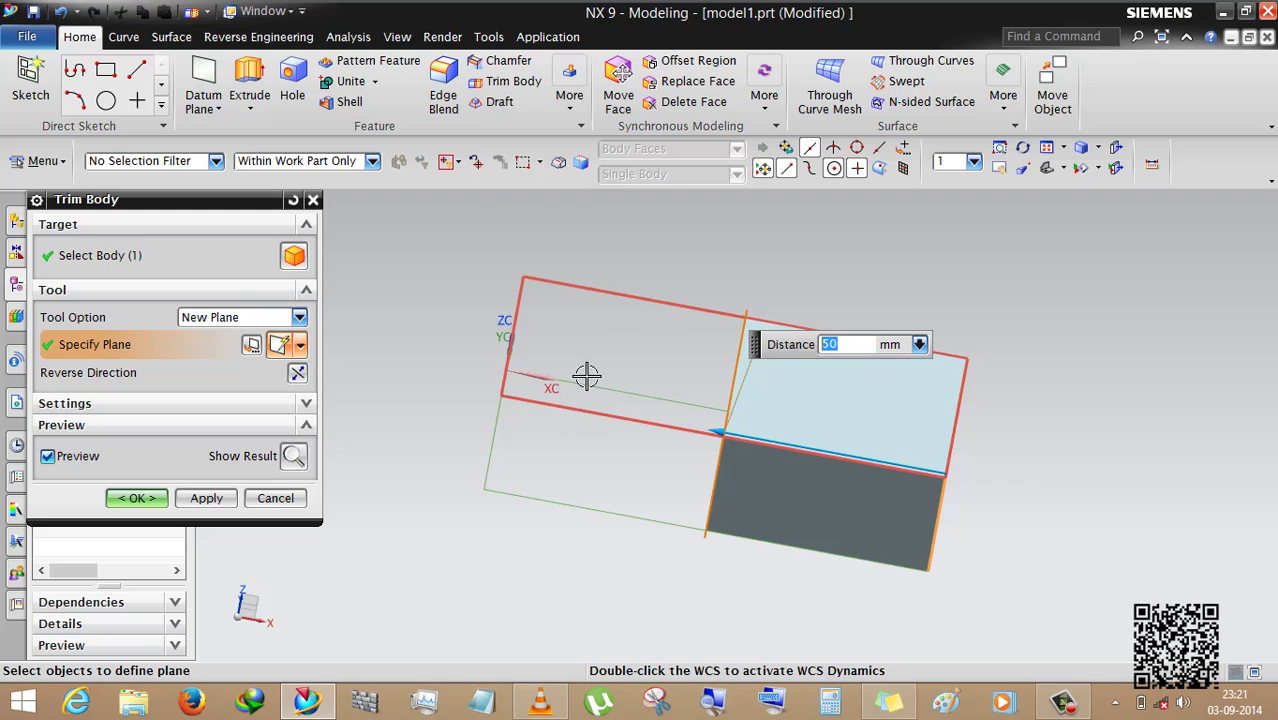
{"action": "middle_click_drag", "start_coordinate": [696, 496], "coordinate": [713, 499]}
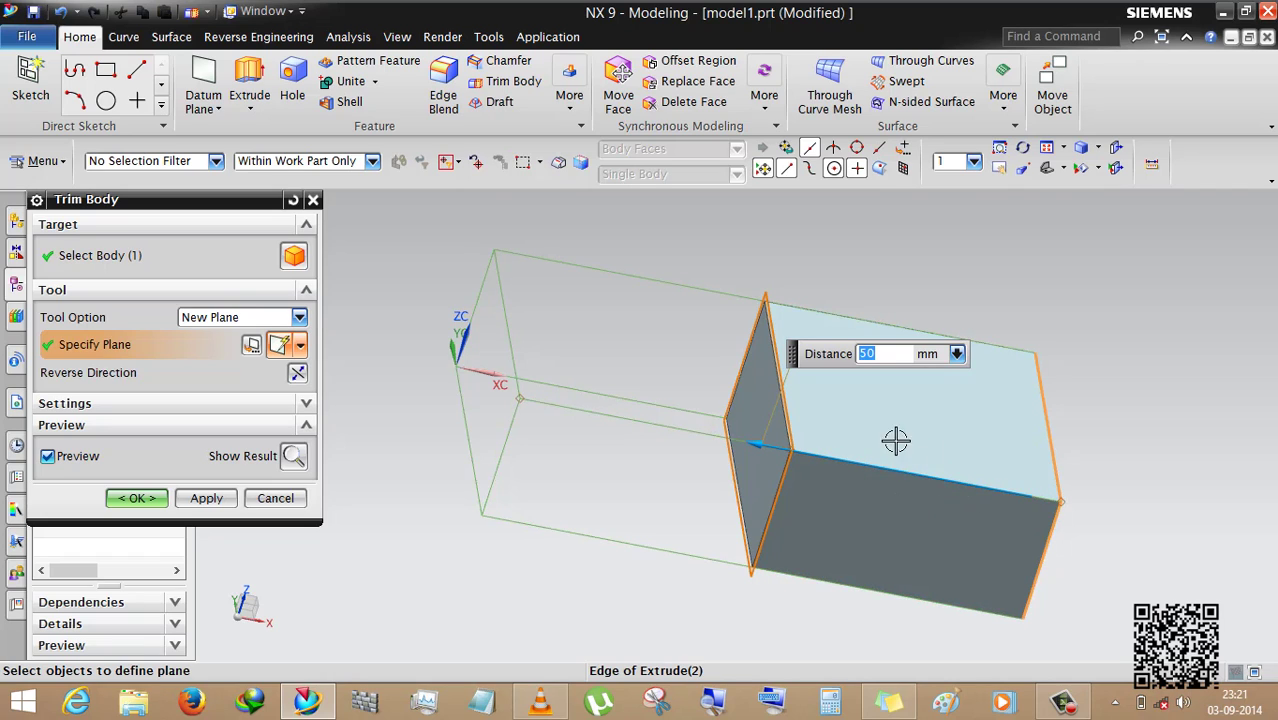
Step: Reverse the trim direction to keep the half nearest the coordinate origin, and complete the Trim Body
{"action": "left_click", "coordinate": [298, 374]}
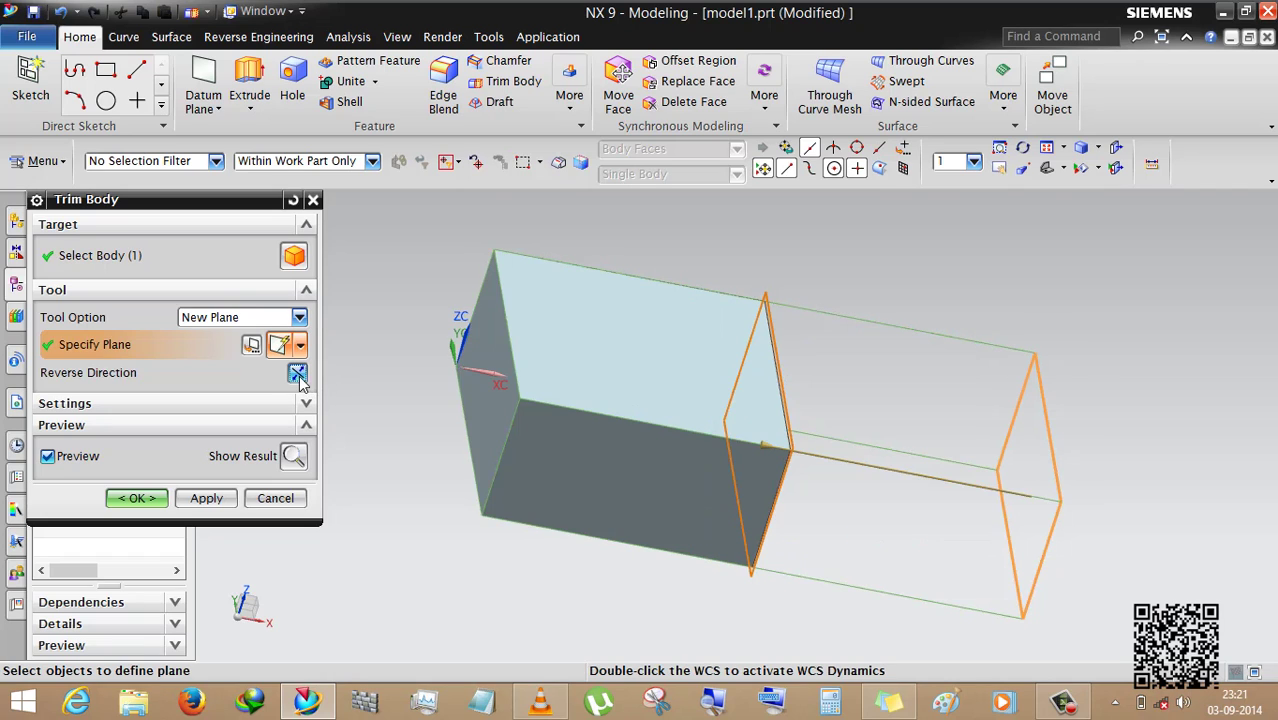
{"action": "left_click", "coordinate": [137, 498]}
{"action": "middle_click_drag", "start_coordinate": [816, 536], "coordinate": [210, 324]}
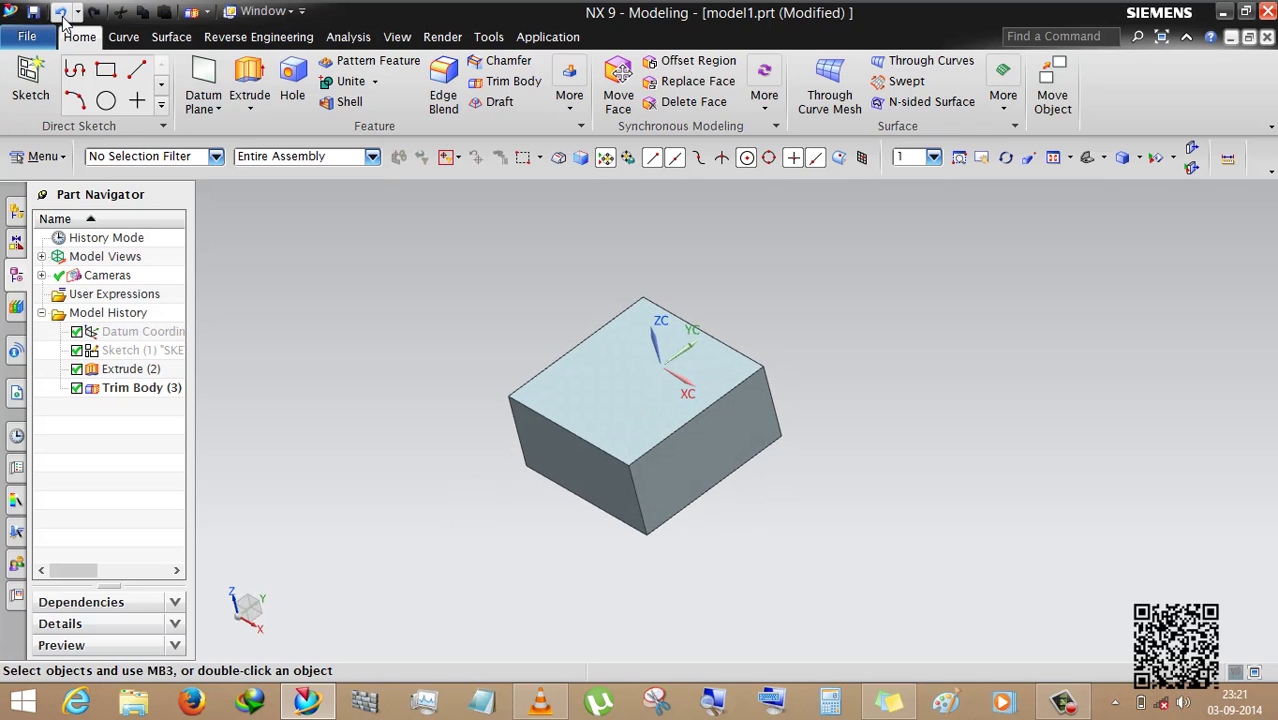
Step: Undo the Trim Body on the block
{"action": "left_click", "coordinate": [60, 12]}
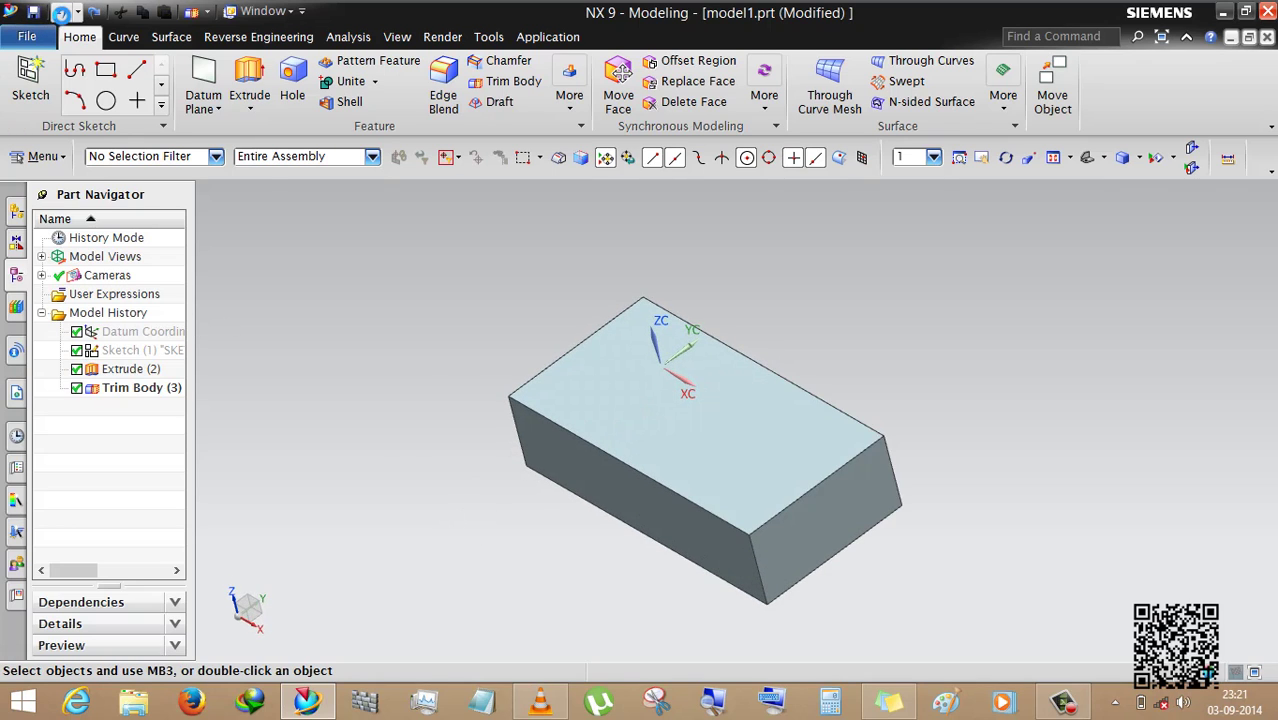
{"action": "left_click", "coordinate": [567, 112]}
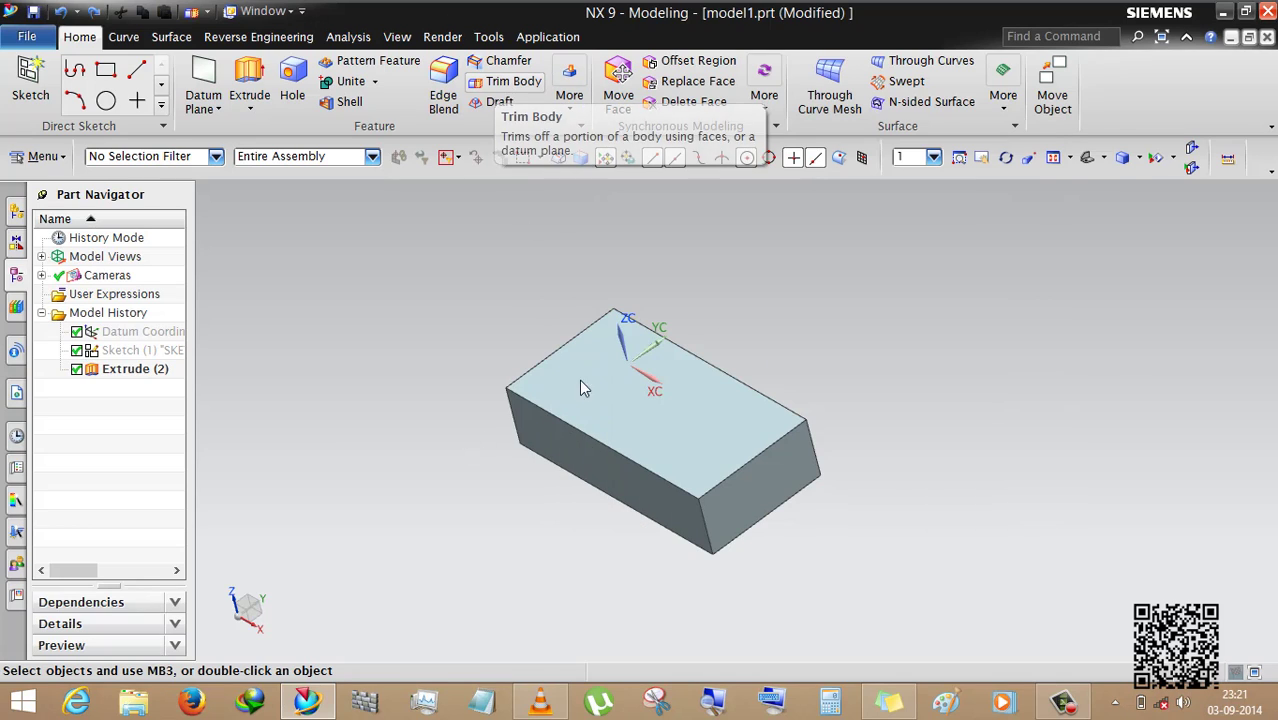
{"action": "middle_click_drag", "start_coordinate": [507, 462], "coordinate": [458, 458]}
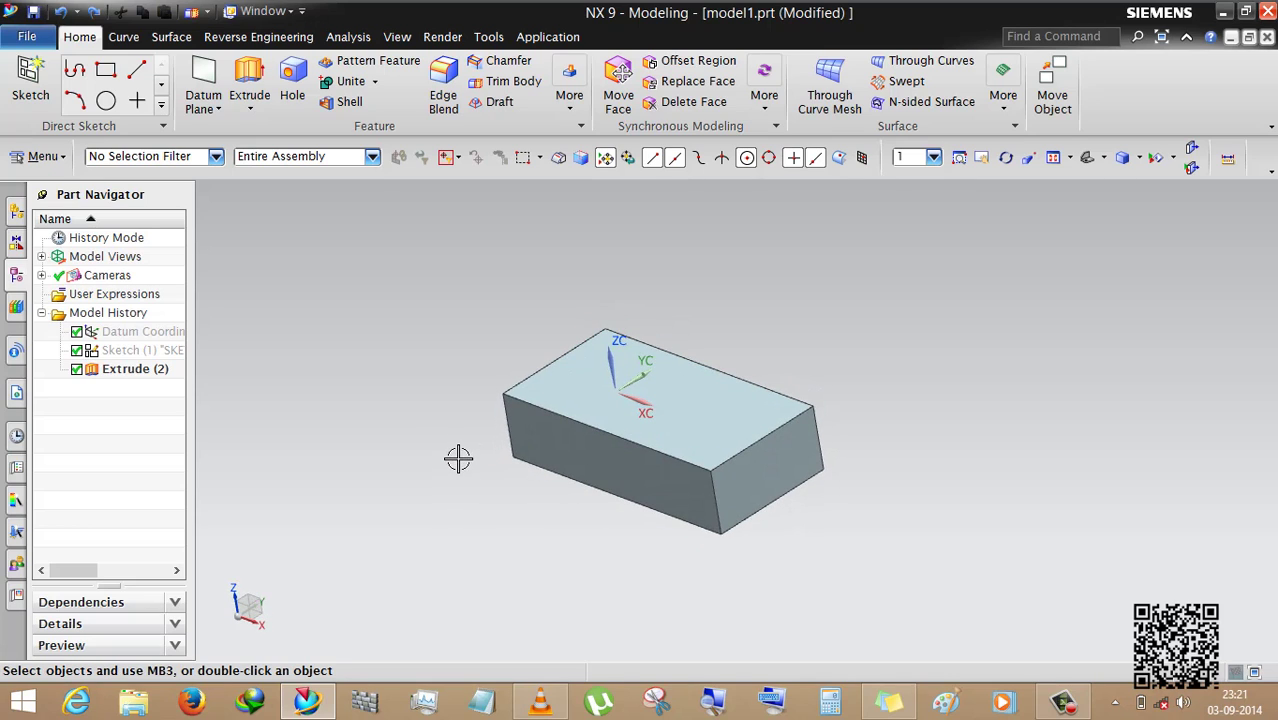
Step: Start a Split Body operation with the block as the target and New Plane as the tool option
{"action": "left_click", "coordinate": [569, 100]}
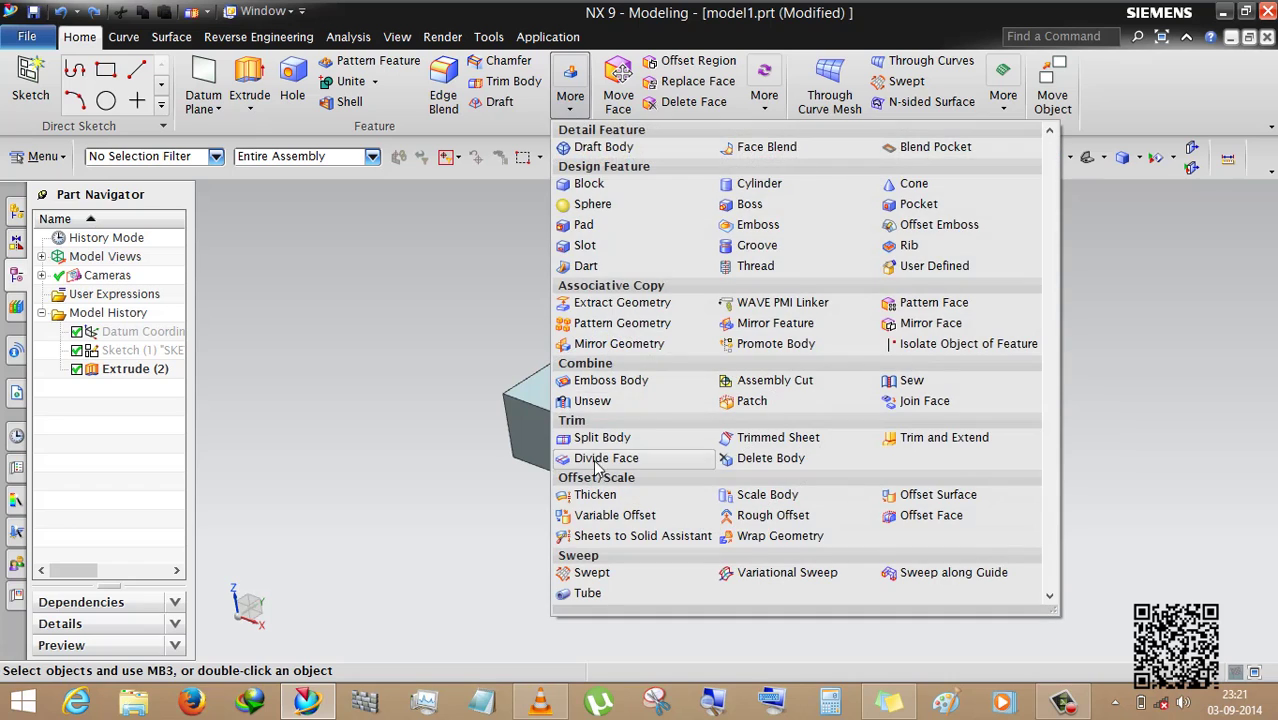
{"action": "left_click", "coordinate": [588, 447]}
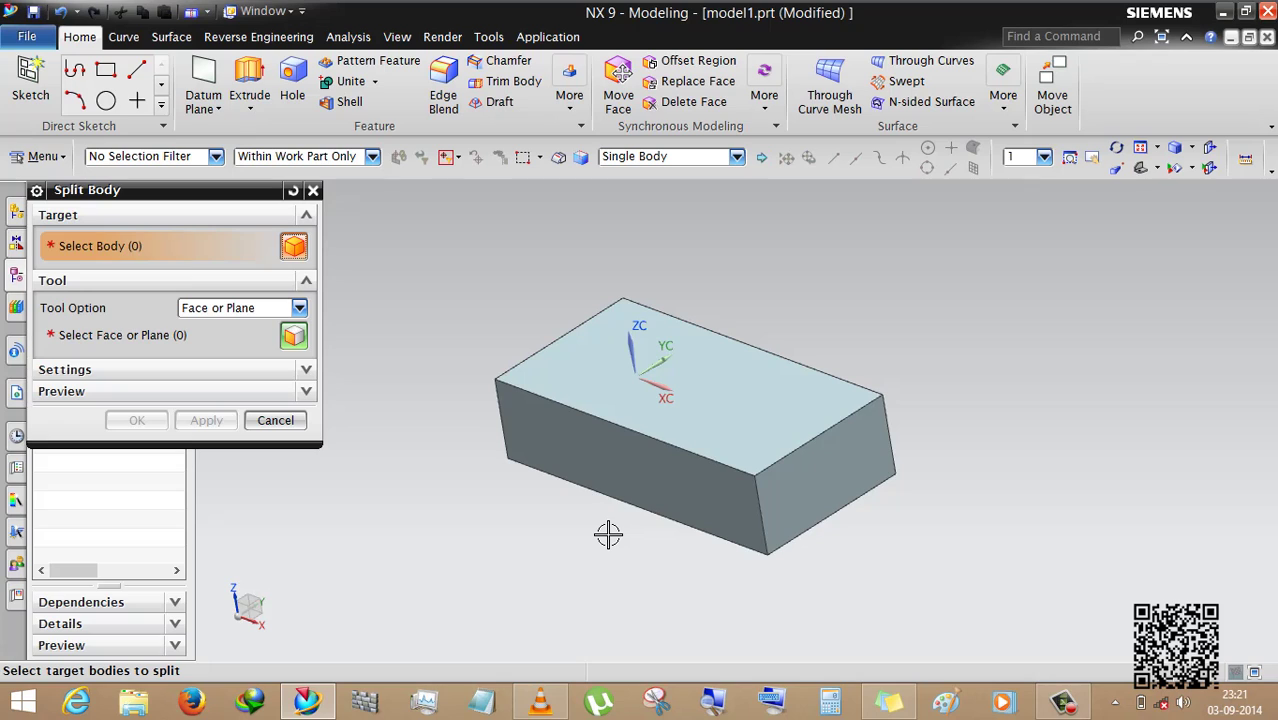
{"action": "left_click", "coordinate": [575, 392]}
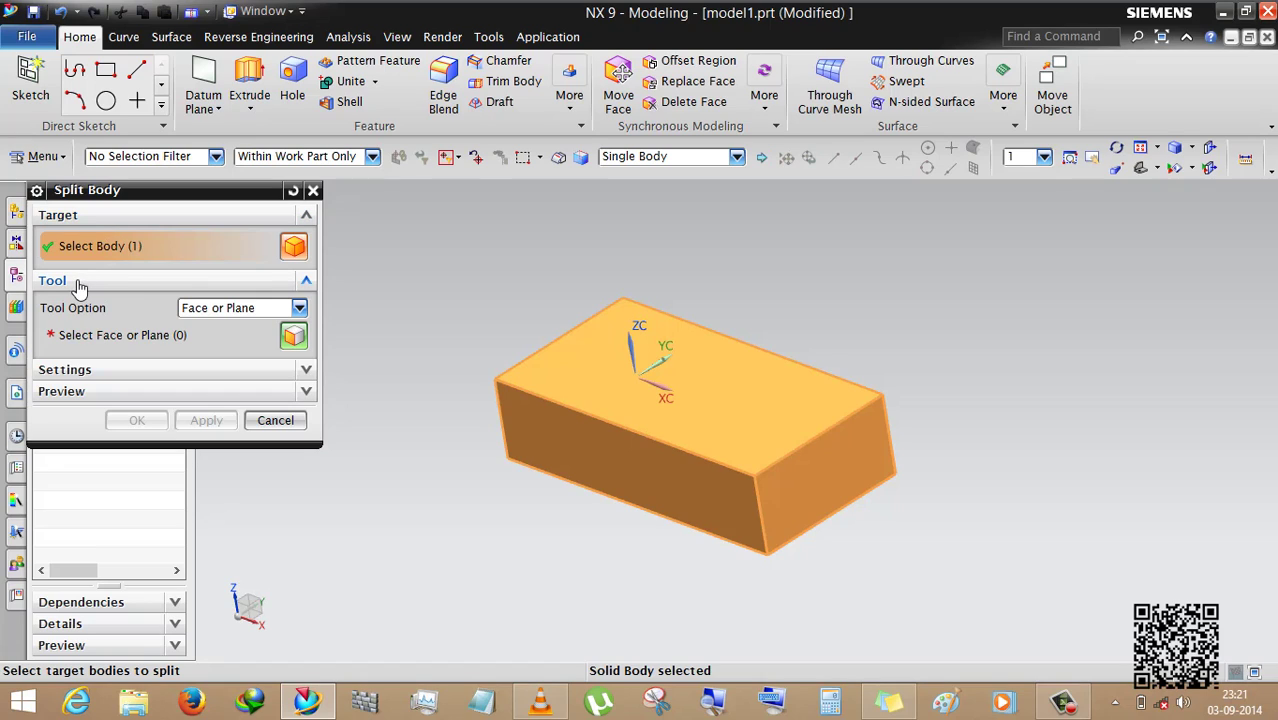
{"action": "left_click", "coordinate": [200, 312]}
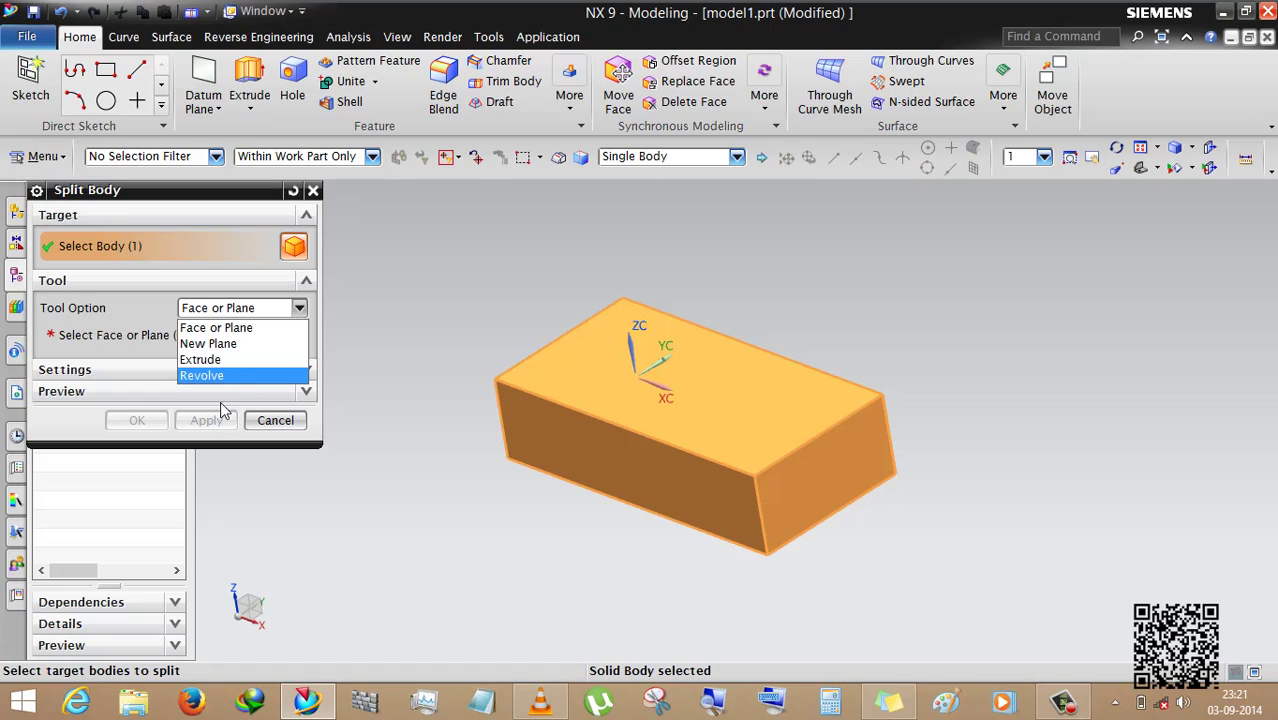
{"action": "left_click", "coordinate": [245, 344]}
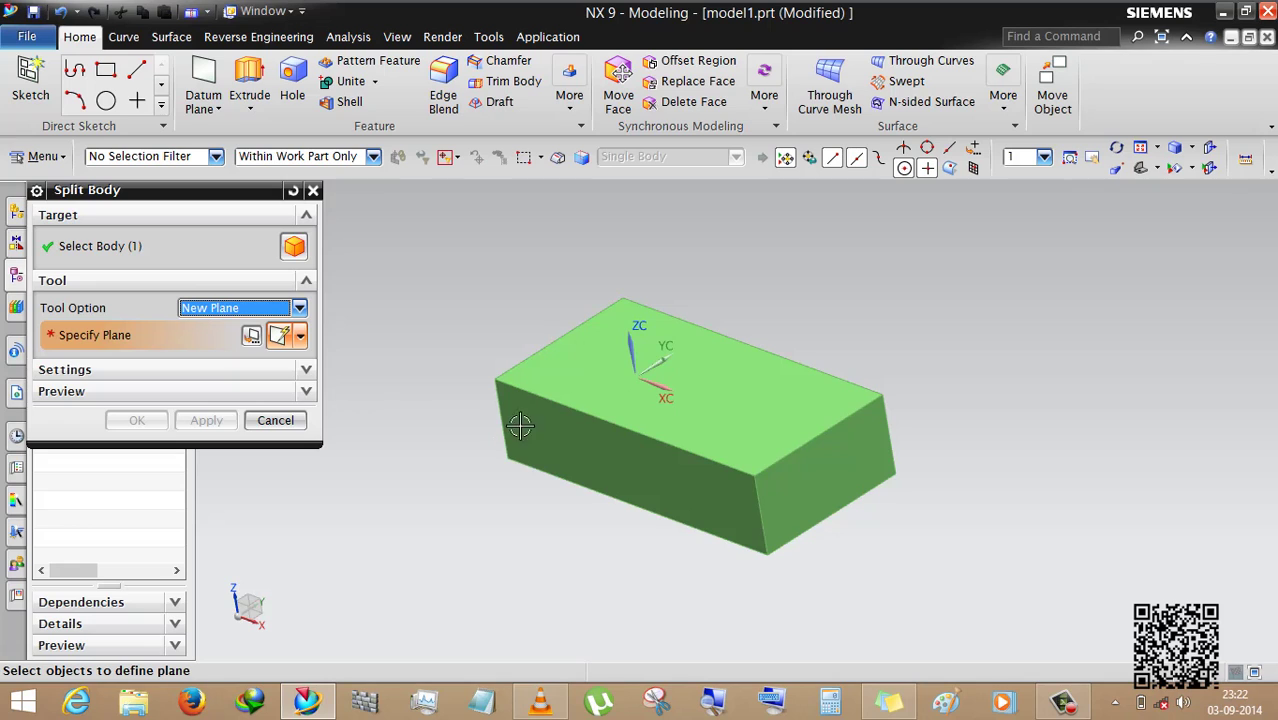
Step: Define the splitting plane from the block's +X end face at a 50 mm inward distance, and reveal the preview options
{"action": "scroll", "coordinate": [443, 346], "scroll_direction": "up", "scroll_amount": 2}
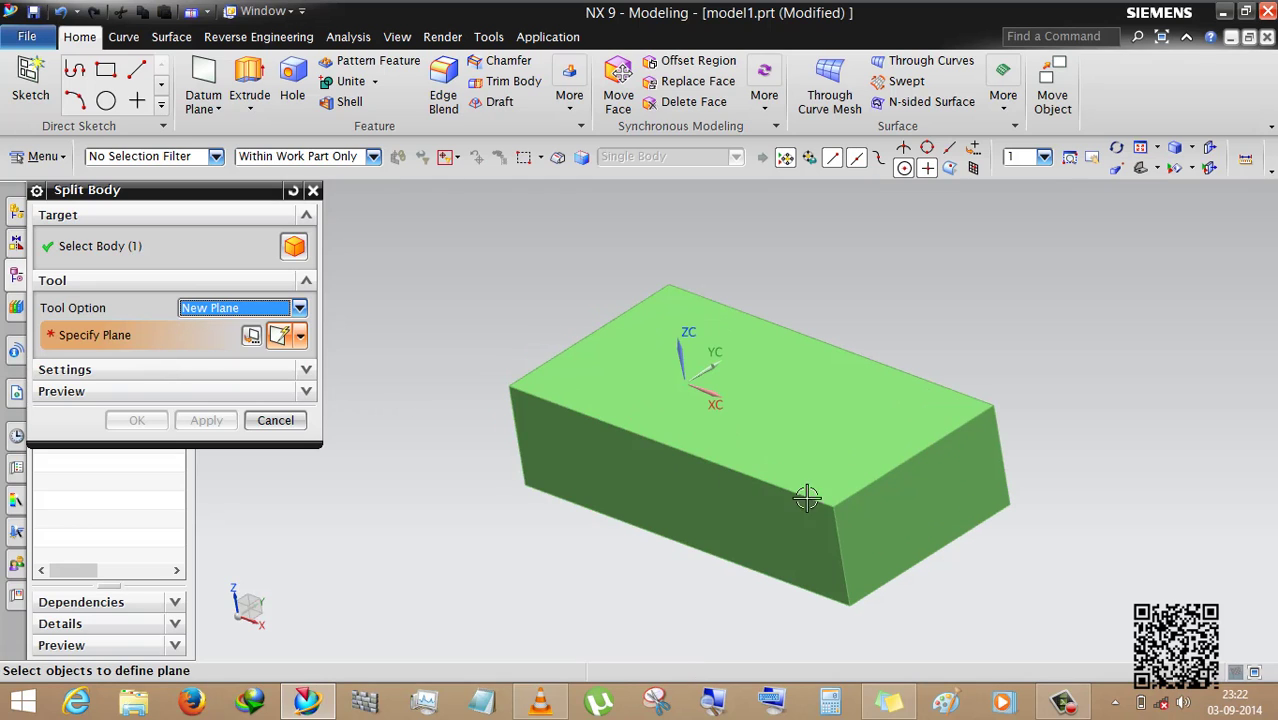
{"action": "left_click", "coordinate": [868, 518]}
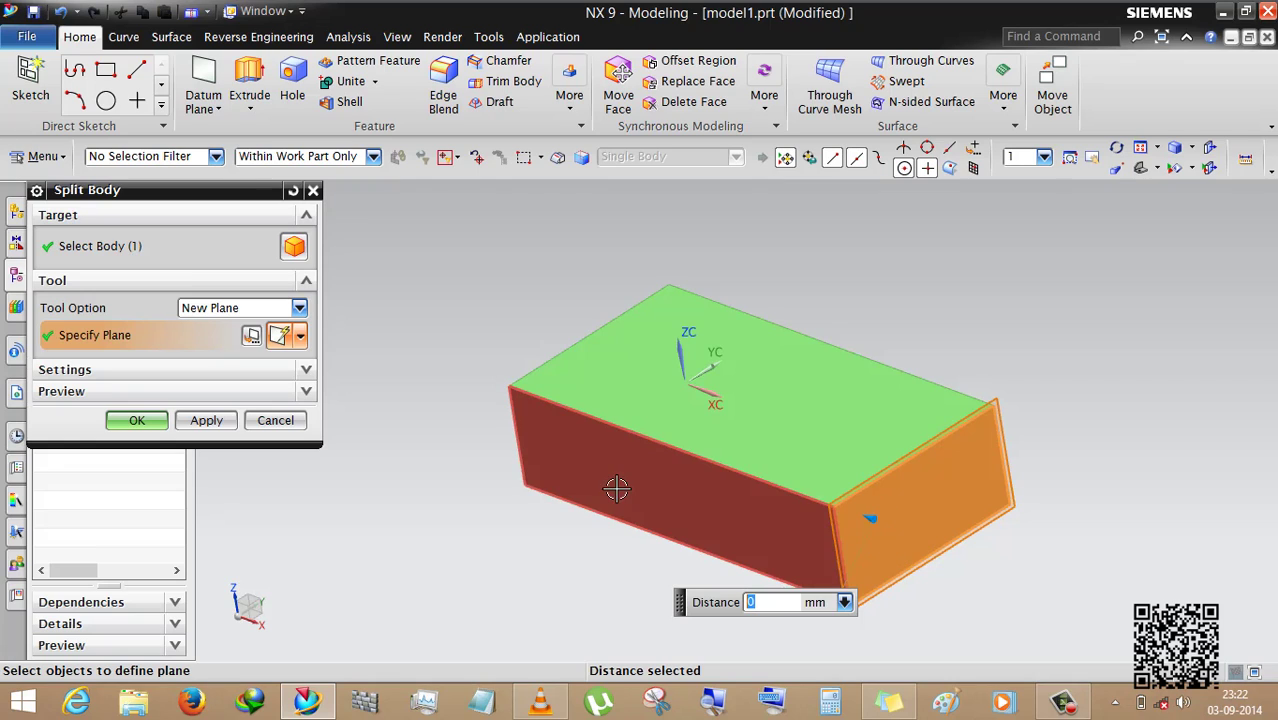
{"action": "left_click", "coordinate": [773, 603]}
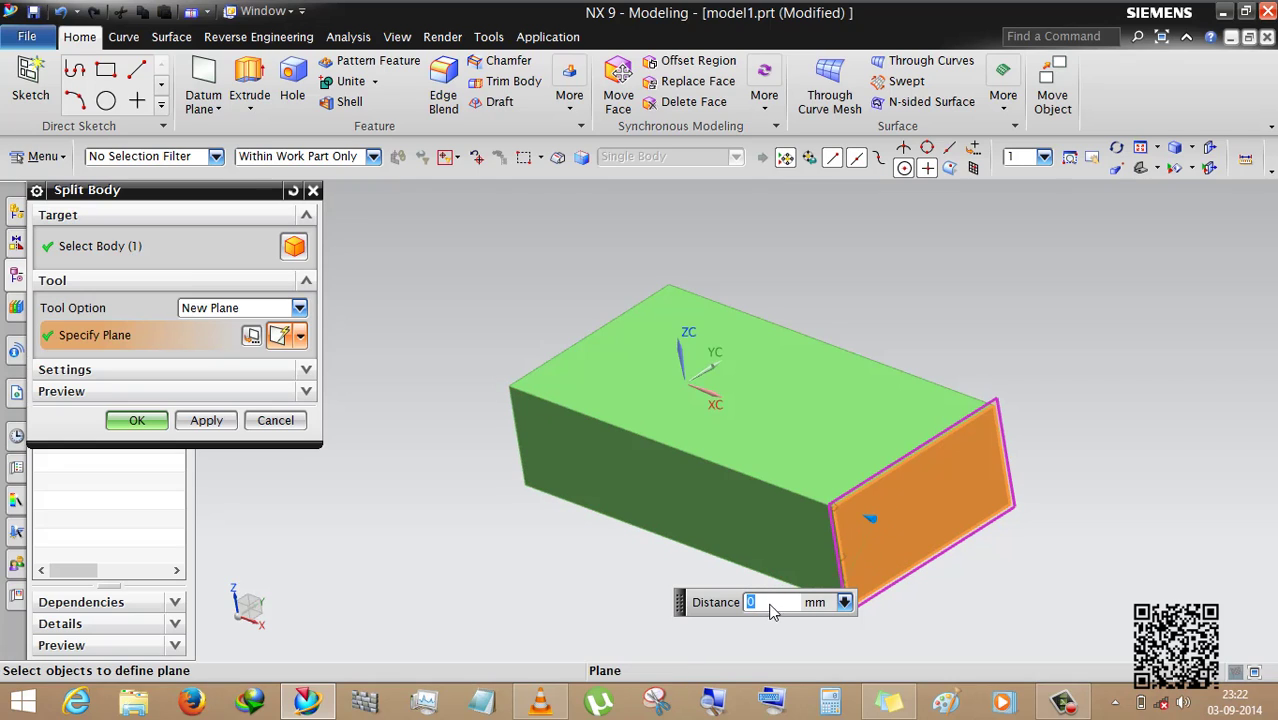
{"action": "type", "text": "50"}
{"action": "key", "text": "Return"}
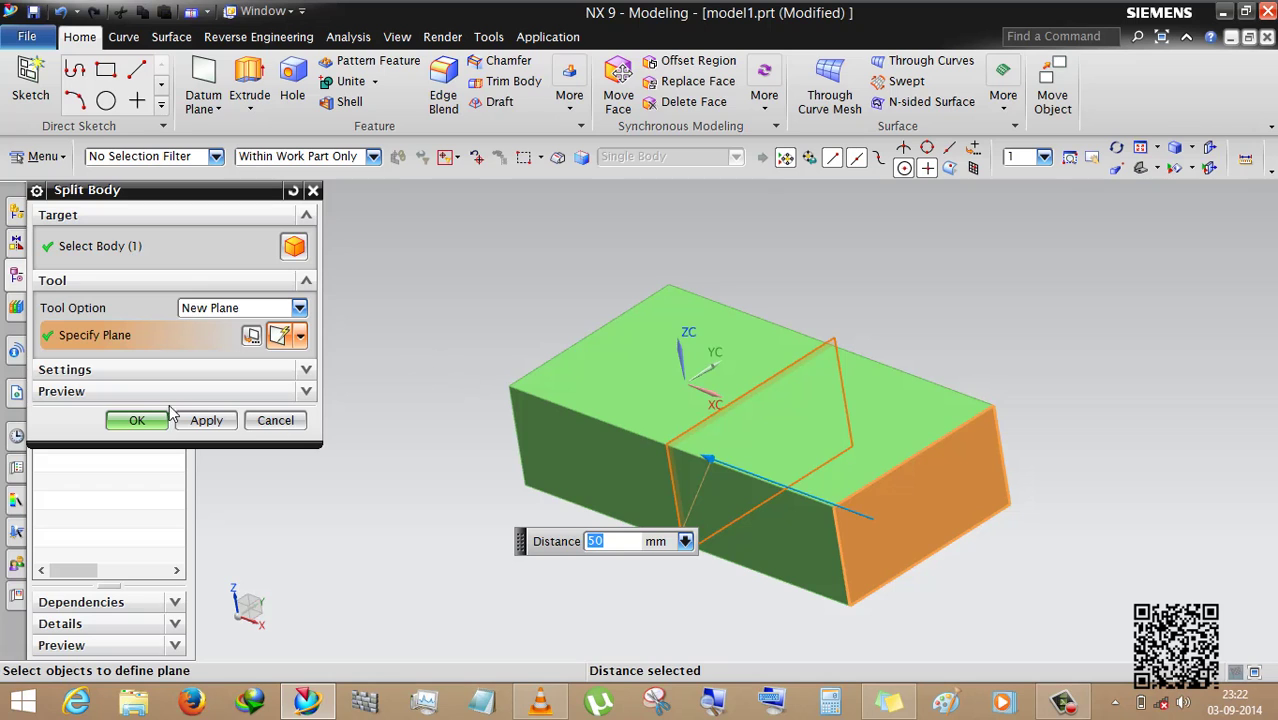
{"action": "left_click", "coordinate": [130, 392]}
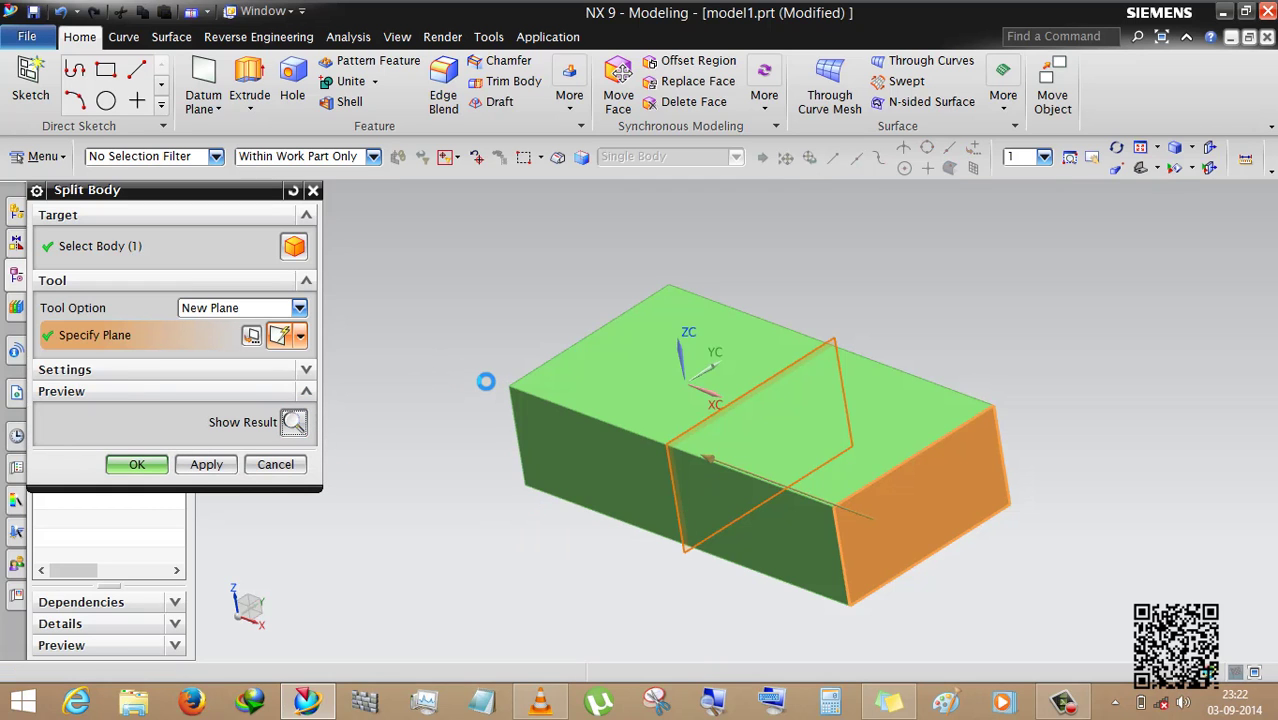
Step: Complete the Split Body operation on the block with the offset plane
{"action": "middle_click_drag", "start_coordinate": [459, 362], "coordinate": [495, 366]}
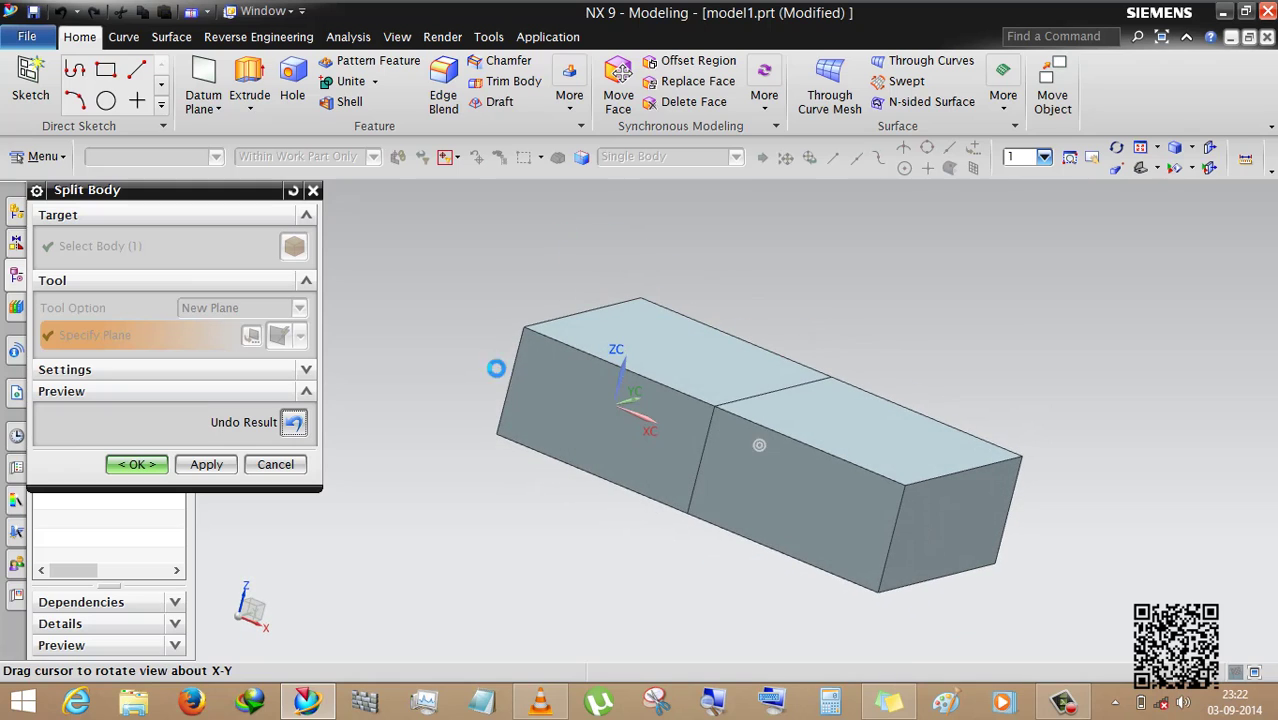
{"action": "left_click", "coordinate": [139, 465]}
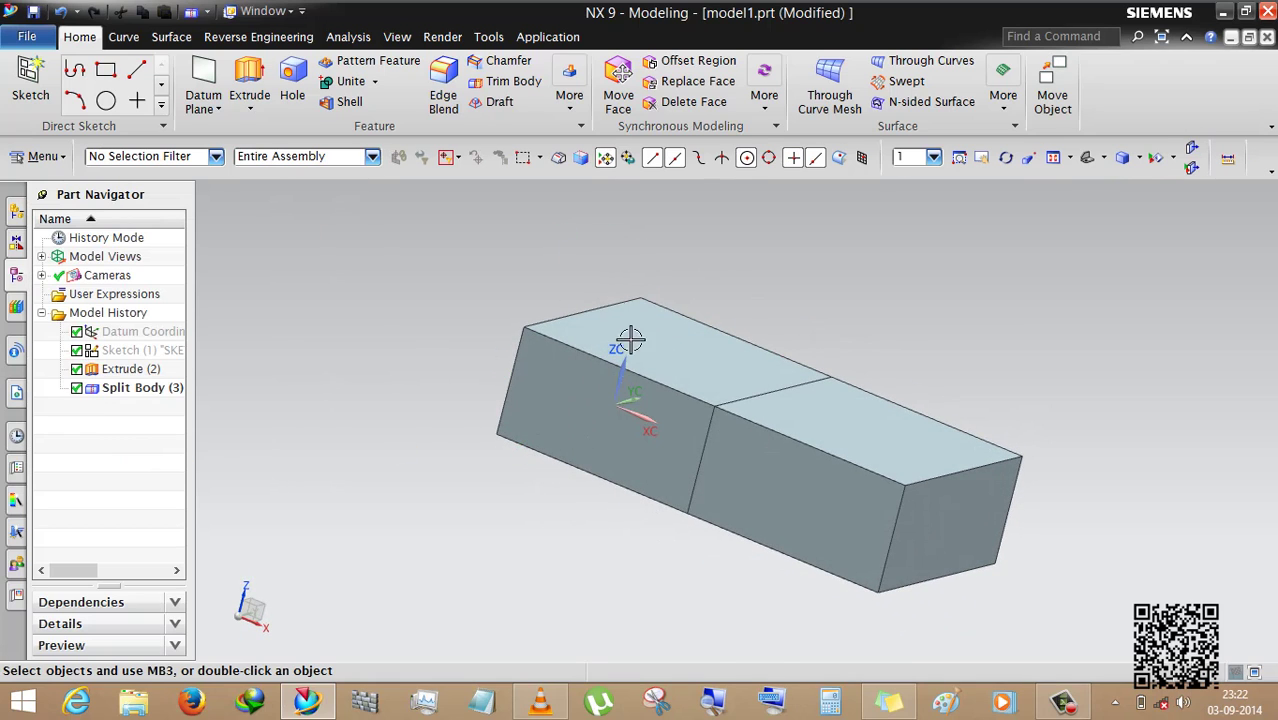
{"action": "mouse_move", "coordinate": [545, 305]}
{"action": "middle_mouse_down"}
{"action": "mouse_move", "coordinate": [562, 294]}
{"action": "mouse_move", "coordinate": [540, 327]}
{"action": "mouse_move", "coordinate": [519, 308]}
{"action": "mouse_move", "coordinate": [530, 323]}
{"action": "middle_mouse_up"}
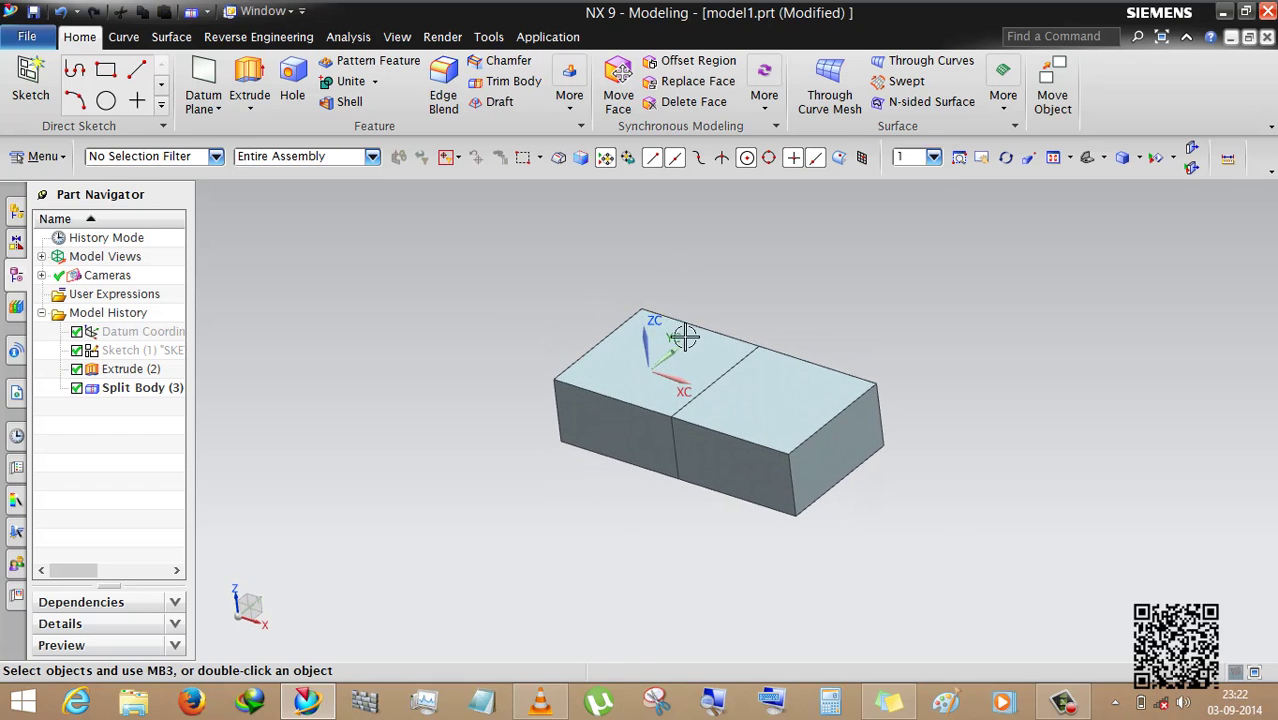
{"action": "middle_click_drag", "start_coordinate": [686, 337], "coordinate": [739, 423]}
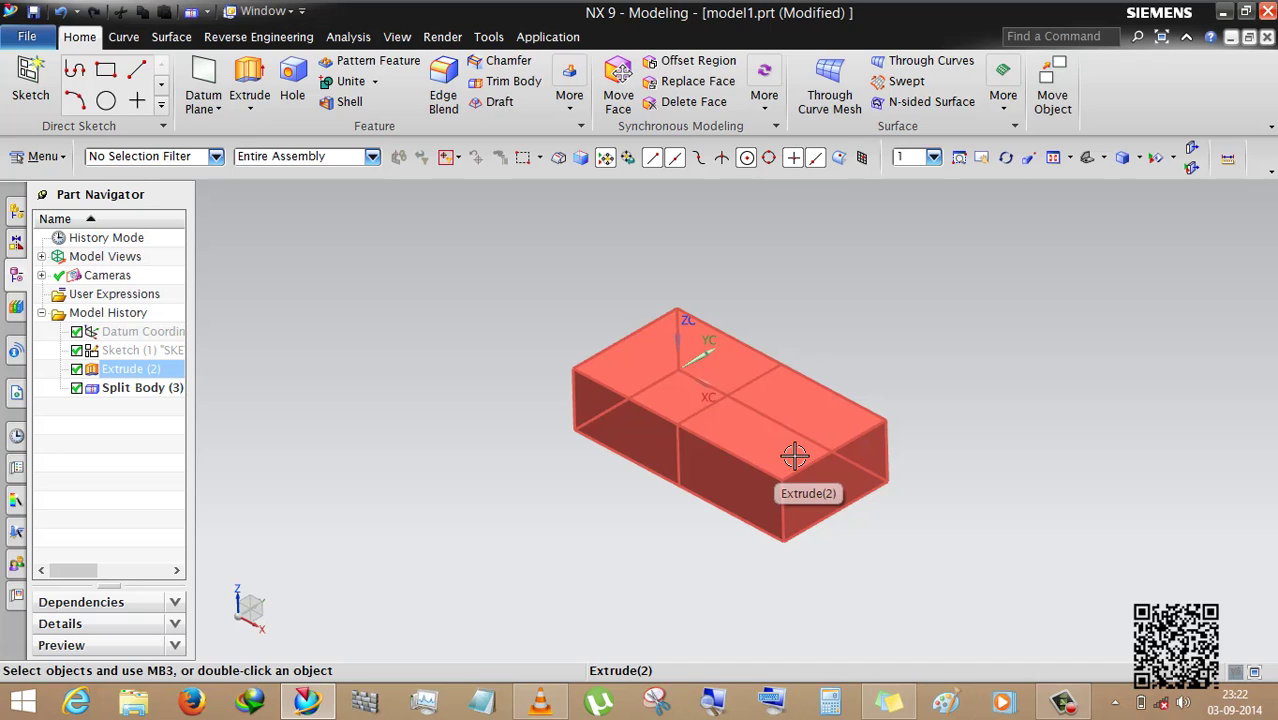
{"action": "key", "text": "ctrl+b"}
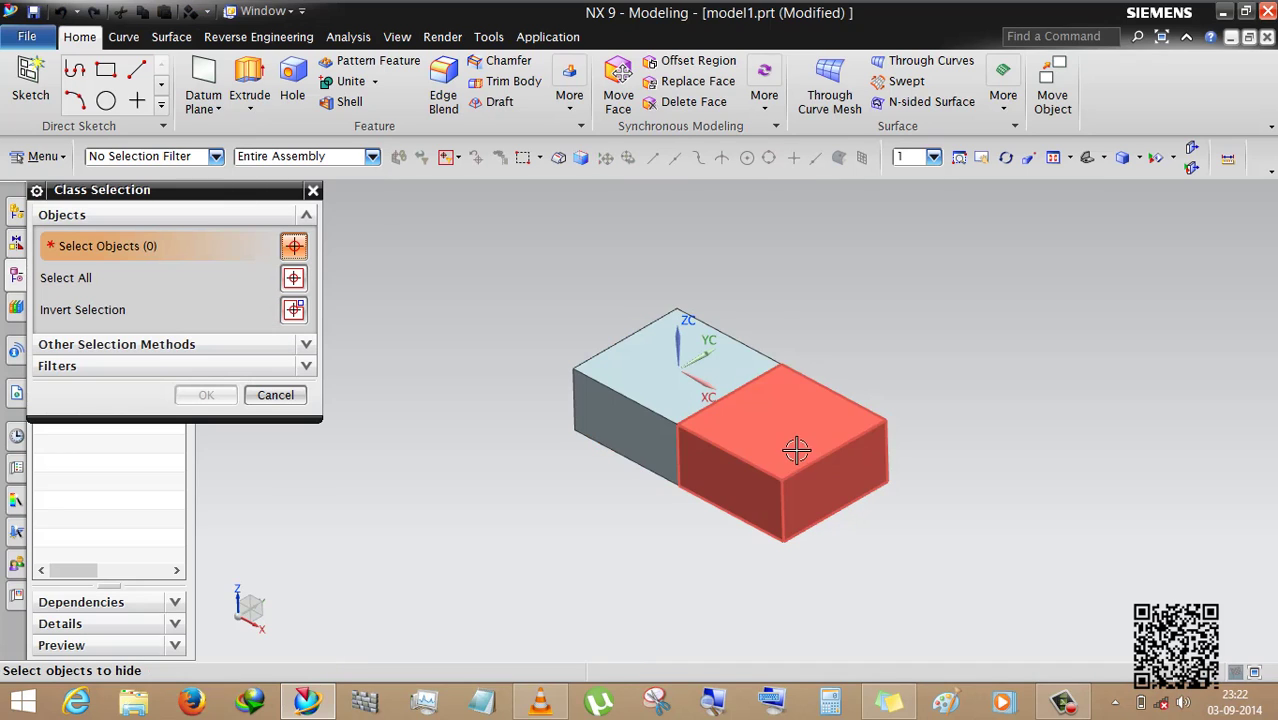
{"action": "left_click", "coordinate": [145, 157]}
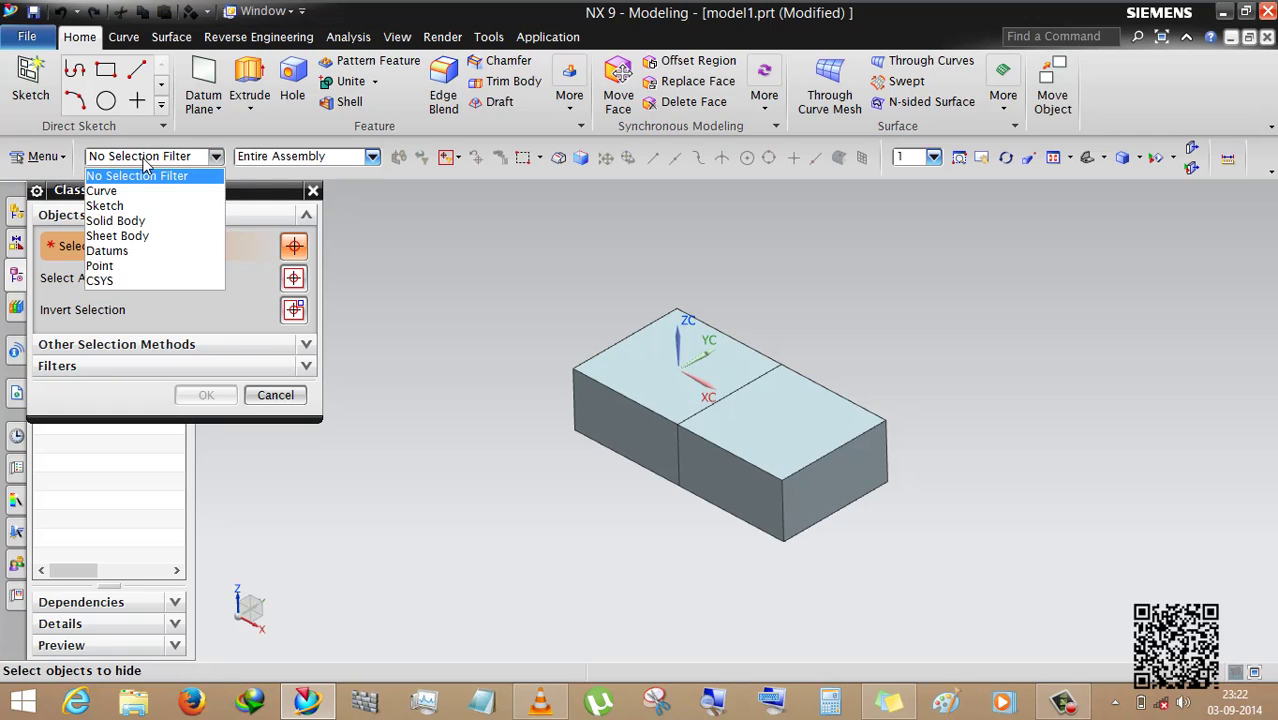
{"action": "left_click", "coordinate": [140, 221]}
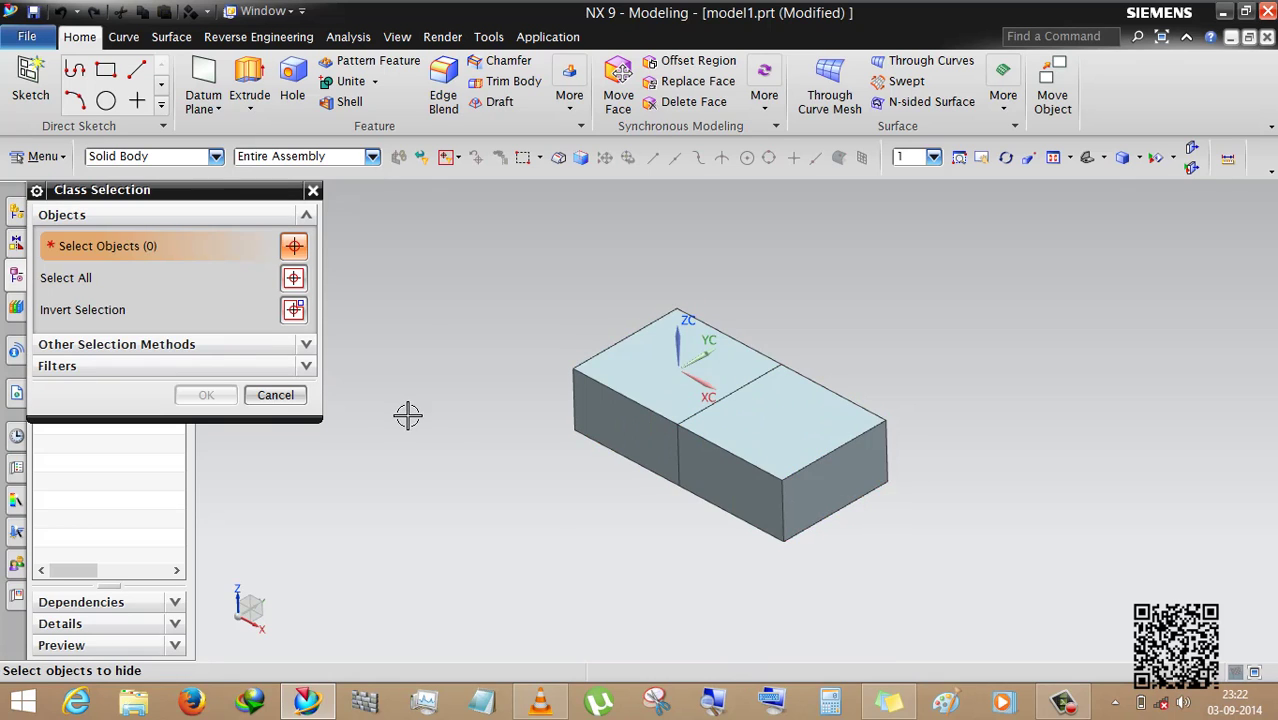
{"action": "left_click", "coordinate": [271, 394]}
{"action": "scroll", "coordinate": [452, 424], "scroll_direction": "down", "scroll_amount": 2}
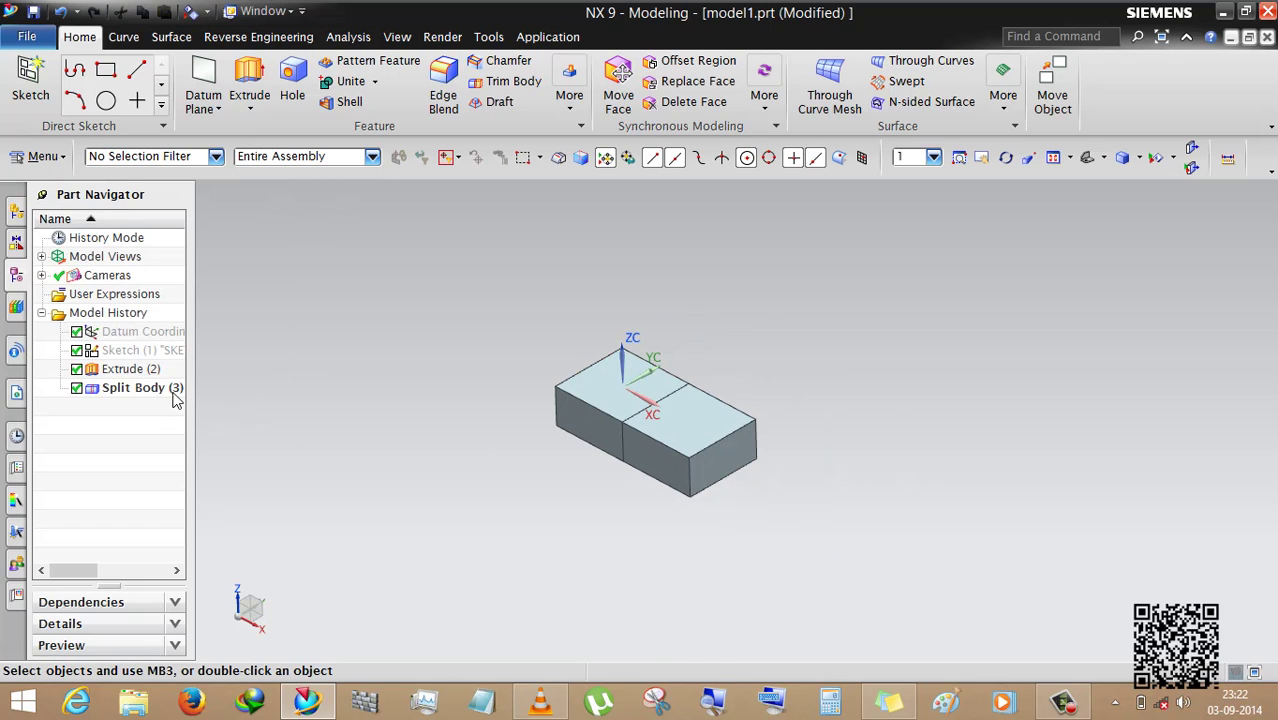
Step: Suppress the Split Body feature in the model history and delete it
{"action": "left_click", "coordinate": [150, 388]}
{"action": "left_click", "coordinate": [76, 388]}
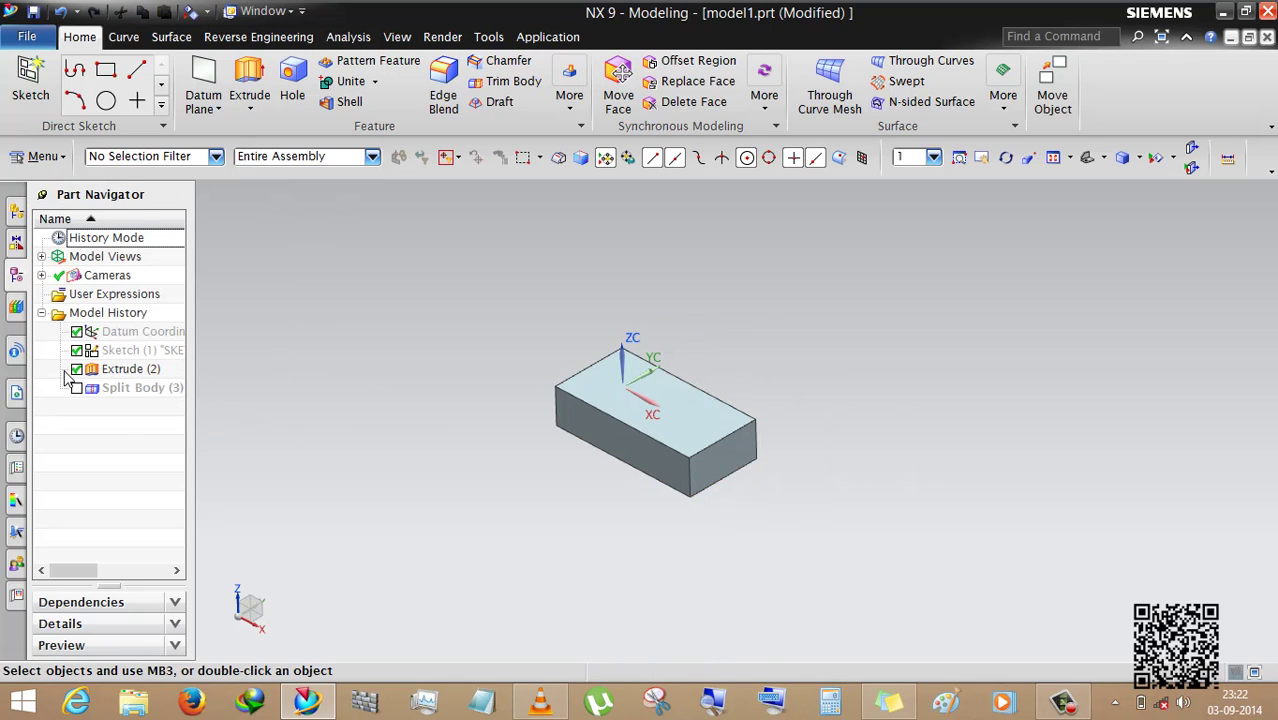
{"action": "left_click", "coordinate": [113, 388]}
{"action": "key", "text": "Delete"}
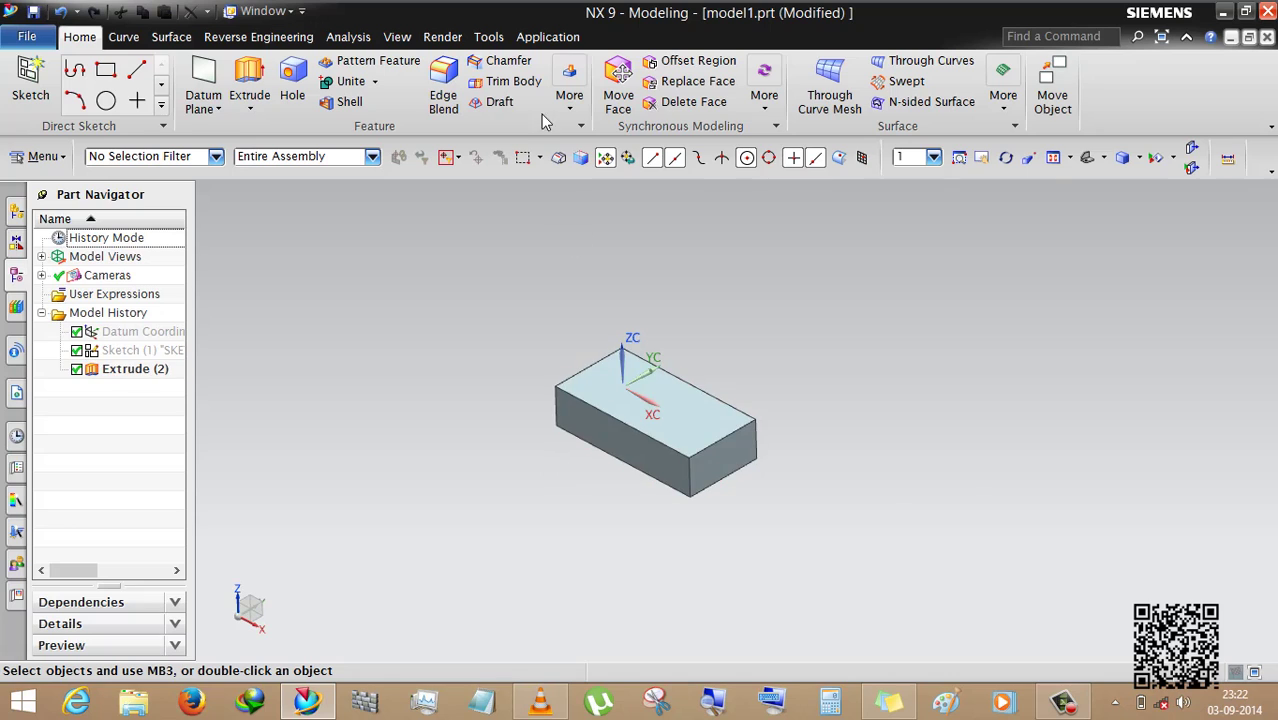
{"action": "left_click", "coordinate": [569, 92]}
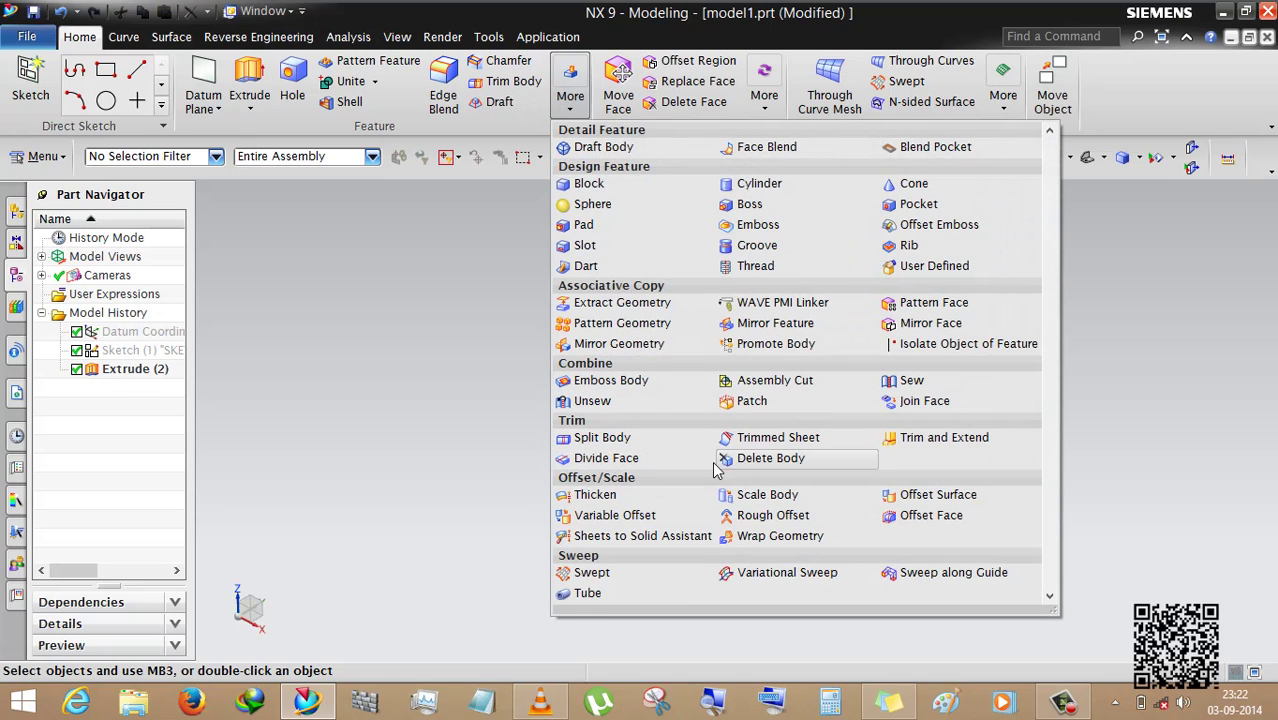
{"action": "left_click", "coordinate": [631, 459]}
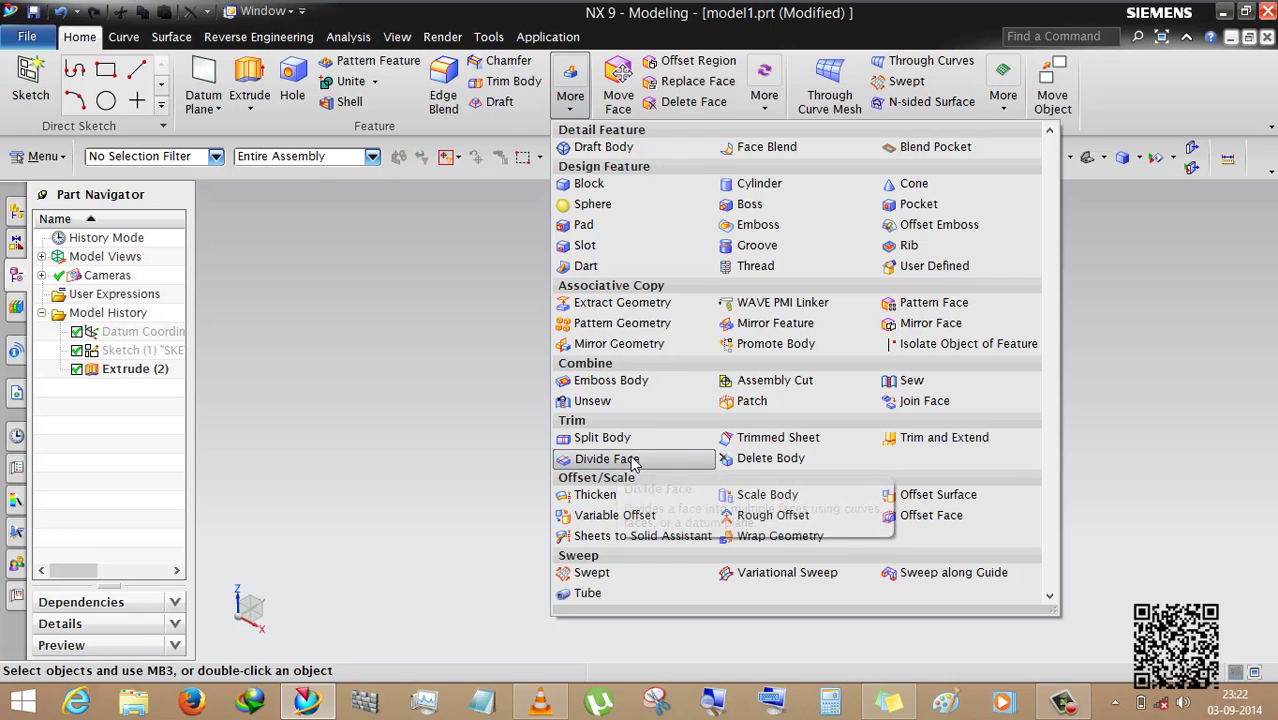
{"action": "scroll", "coordinate": [595, 400], "scroll_direction": "down", "scroll_amount": 3}
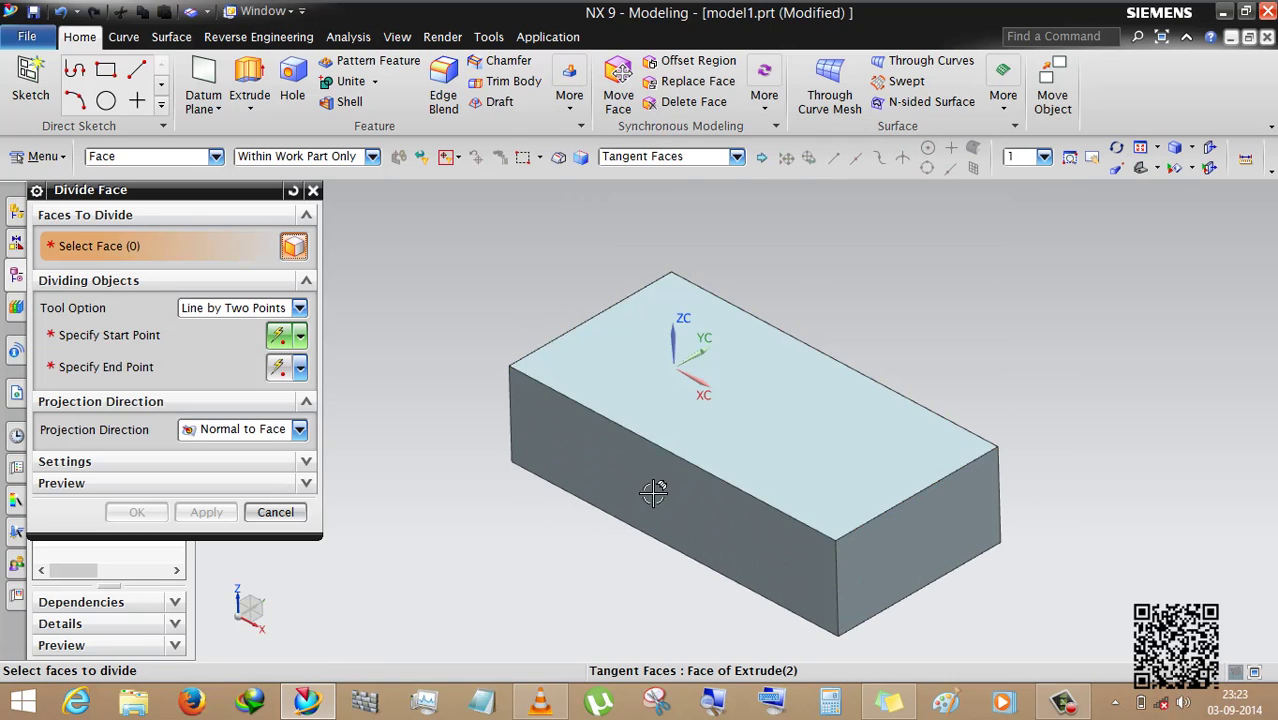
{"action": "middle_click_drag", "start_coordinate": [653, 491], "coordinate": [650, 394]}
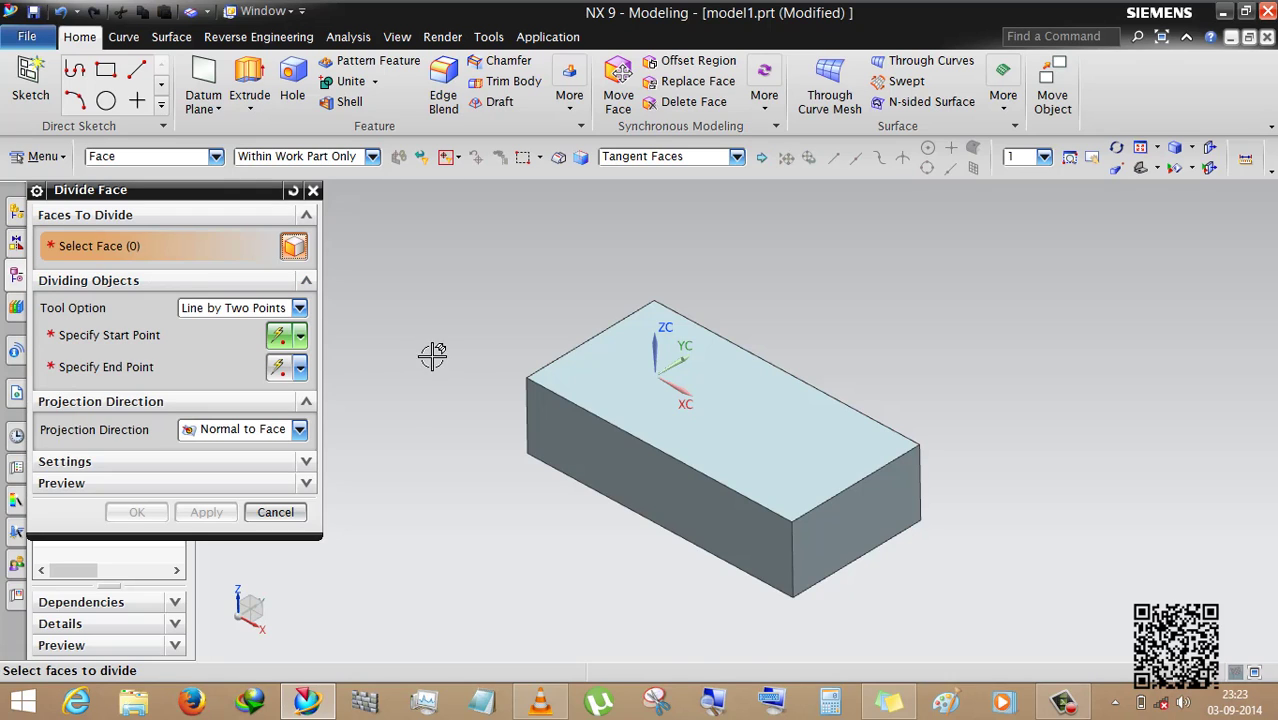
{"action": "left_click", "coordinate": [273, 512]}
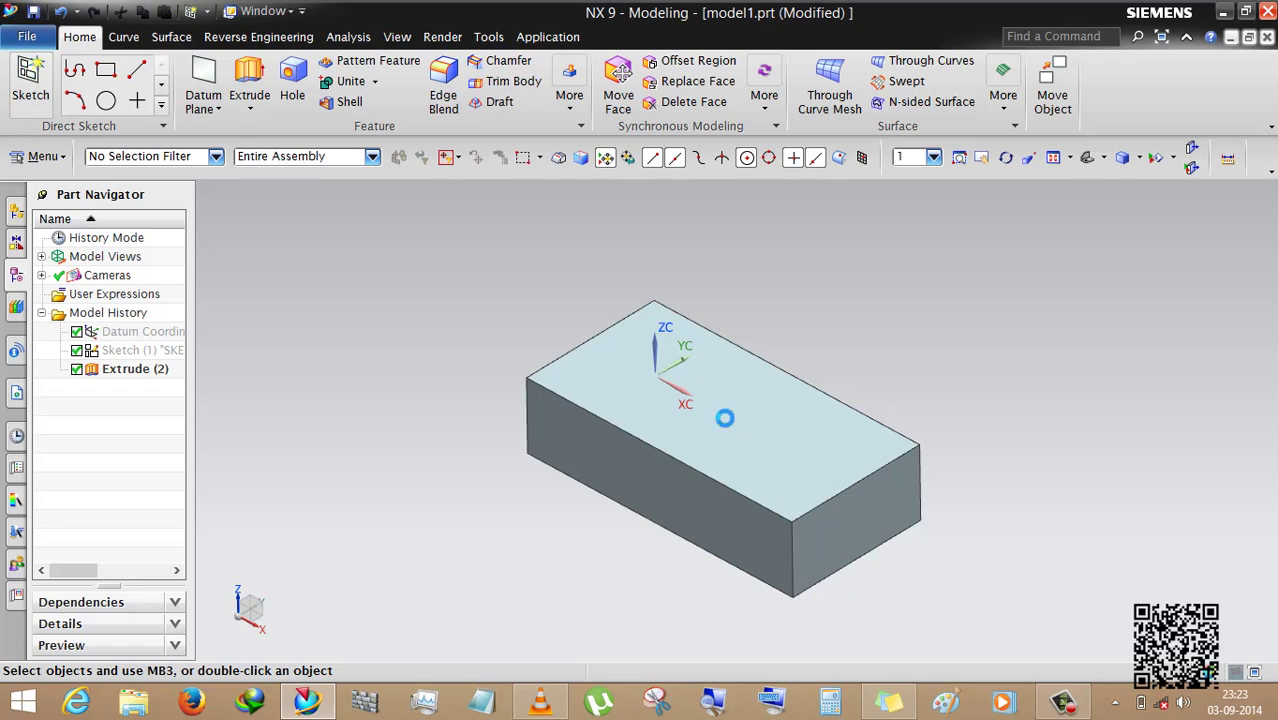
Step: Create a new sketch on the top face of the block
{"action": "left_click", "coordinate": [628, 394]}
{"action": "left_click", "coordinate": [203, 456]}
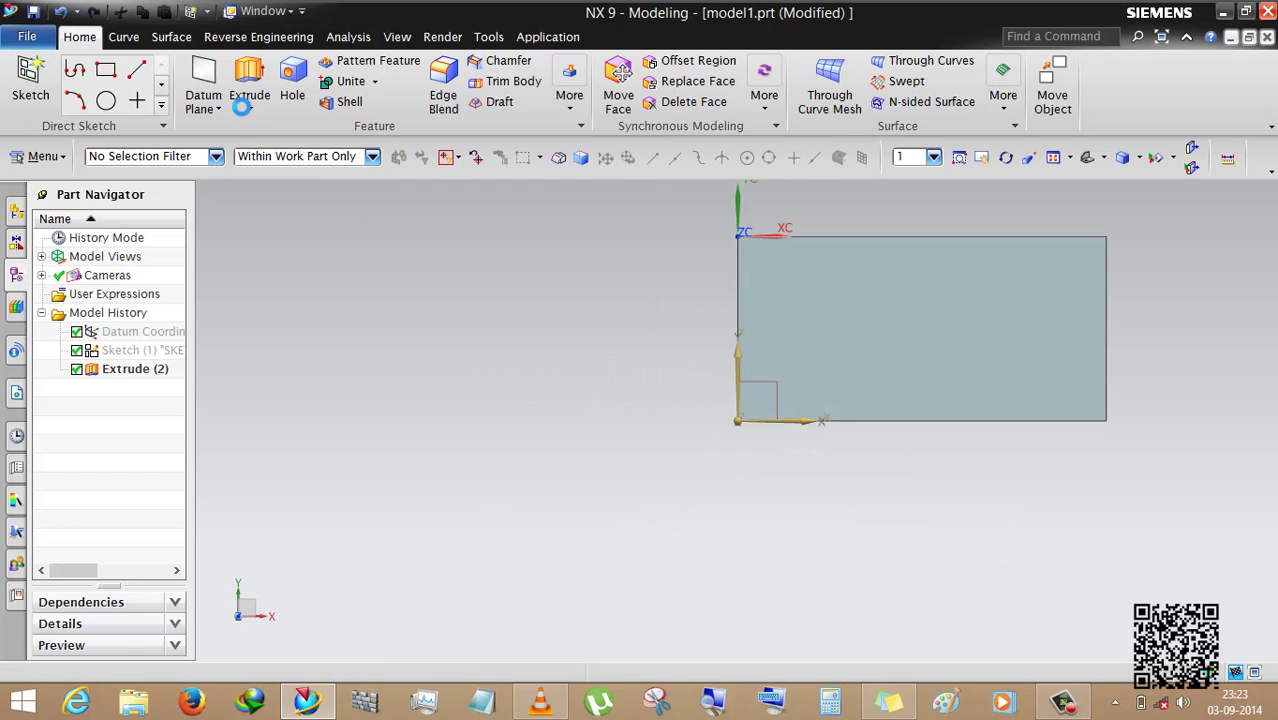
{"action": "scroll", "coordinate": [745, 359], "scroll_direction": "up", "scroll_amount": 2}
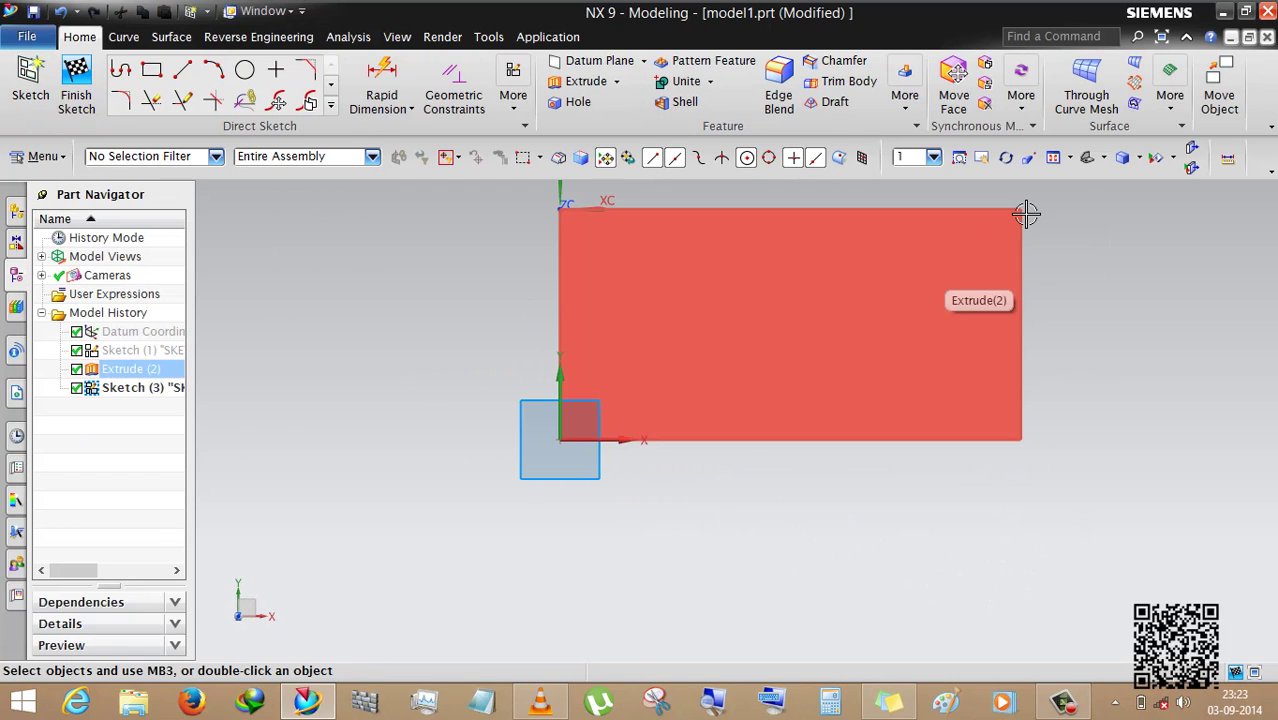
{"action": "scroll", "coordinate": [1026, 214], "scroll_direction": "up", "scroll_amount": 1}
Step: Draw a four-segment zigzag profile from the face's -X/+Y corner past its front edge, with segments about 26, 21, 26 and 31 mm long
{"action": "left_click", "coordinate": [121, 69]}
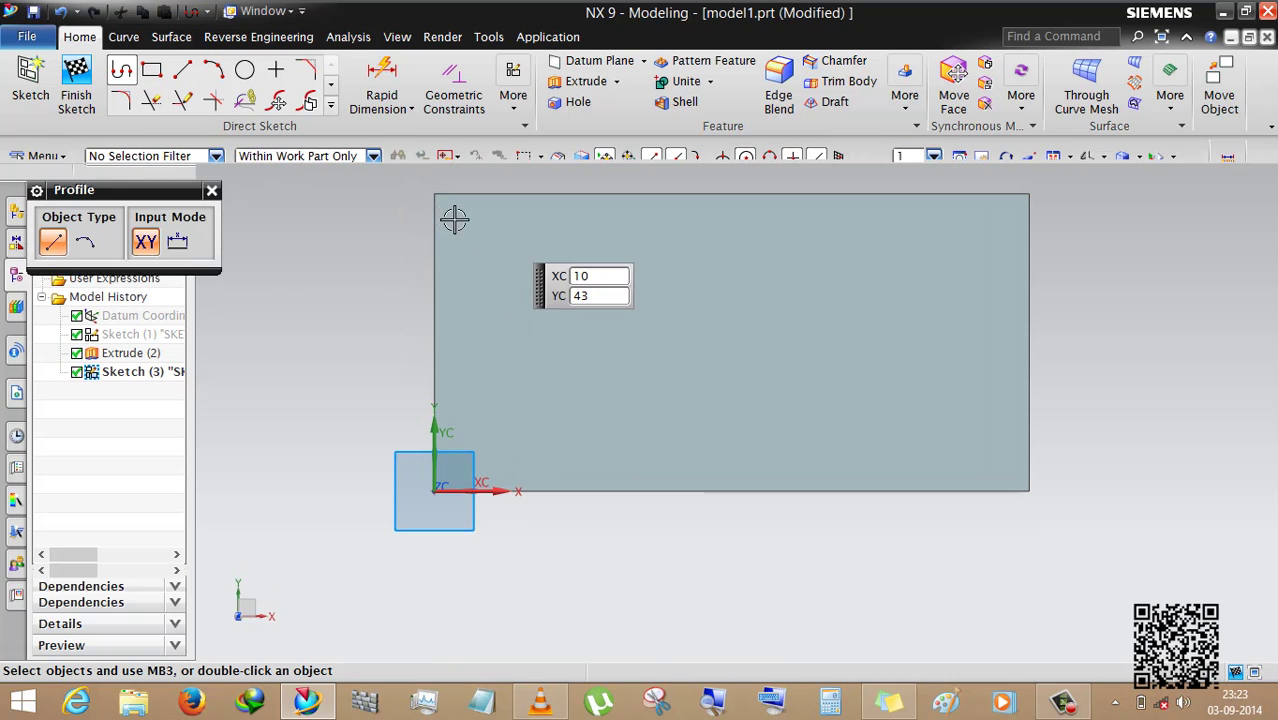
{"action": "left_click", "coordinate": [435, 197]}
{"action": "left_click", "coordinate": [553, 293]}
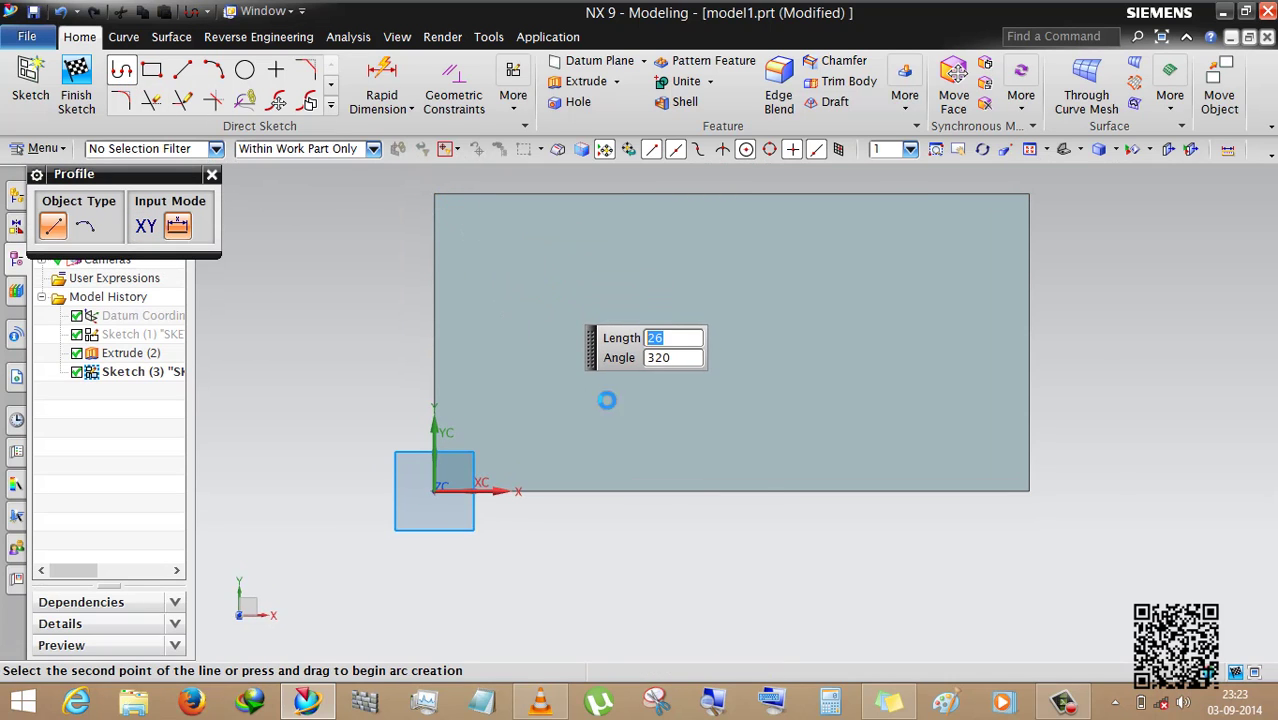
{"action": "left_click", "coordinate": [615, 401]}
{"action": "left_click", "coordinate": [768, 389]}
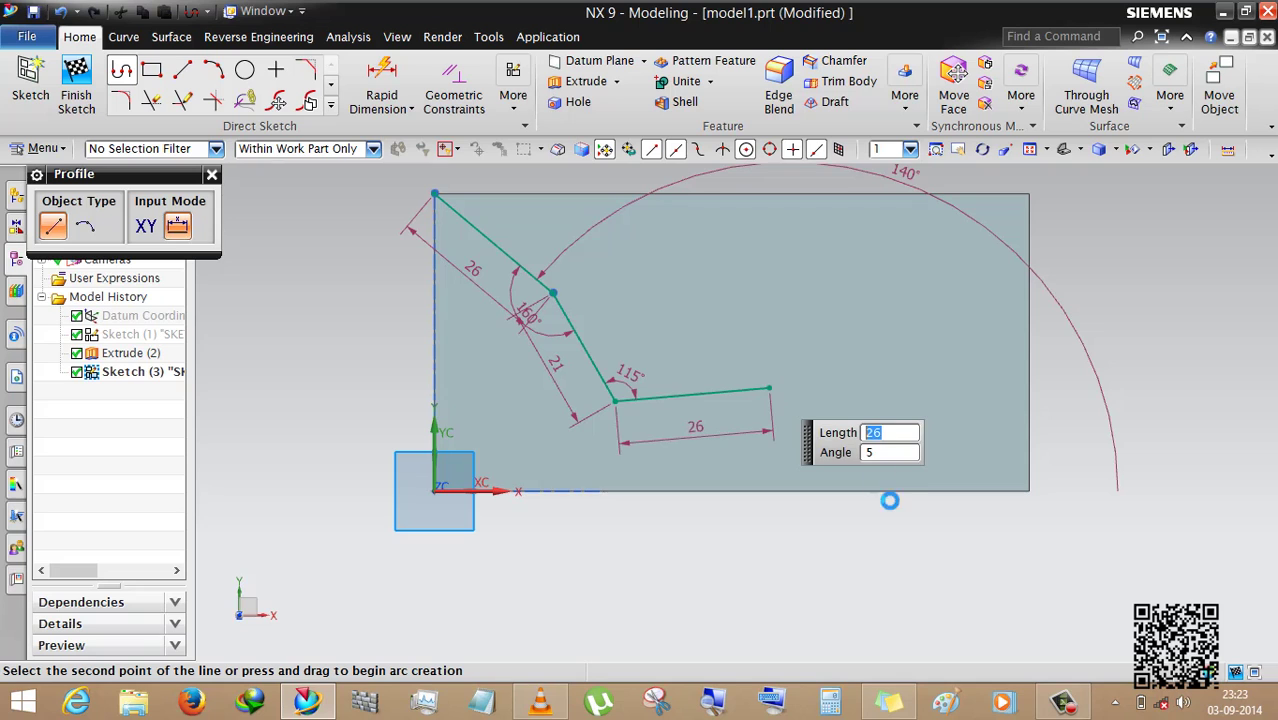
{"action": "left_click", "coordinate": [901, 516]}
{"action": "key", "text": "Escape"}
{"action": "key", "text": "z"}
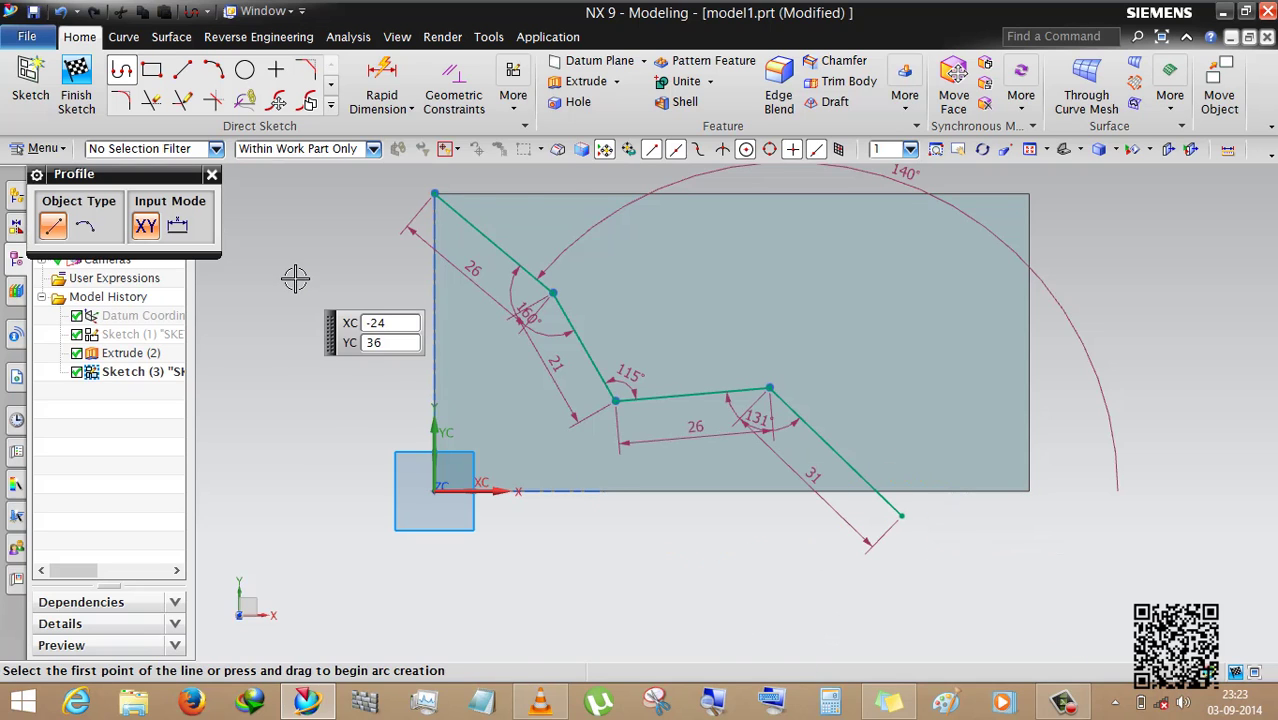
Step: Finish the zigzag sketch and return to an angled 3D view of the block
{"action": "right_click", "coordinate": [295, 190]}
{"action": "key", "text": "Escape"}
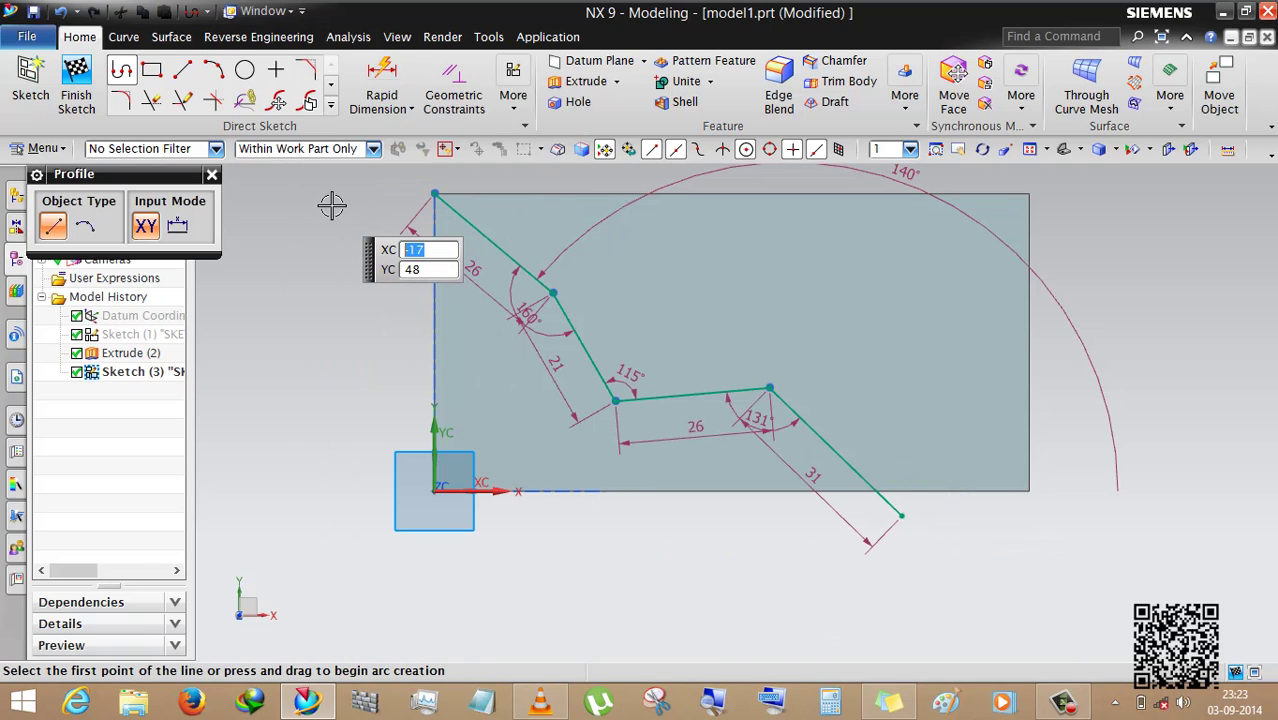
{"action": "right_click", "coordinate": [333, 200]}
{"action": "left_click", "coordinate": [428, 200]}
{"action": "mouse_move", "coordinate": [556, 516]}
{"action": "middle_mouse_down"}
{"action": "mouse_move", "coordinate": [442, 388]}
{"action": "mouse_move", "coordinate": [434, 400]}
{"action": "mouse_move", "coordinate": [511, 422]}
{"action": "mouse_move", "coordinate": [485, 405]}
{"action": "mouse_move", "coordinate": [500, 395]}
{"action": "middle_mouse_up"}
{"action": "middle_click_drag", "start_coordinate": [690, 338], "coordinate": [793, 334]}
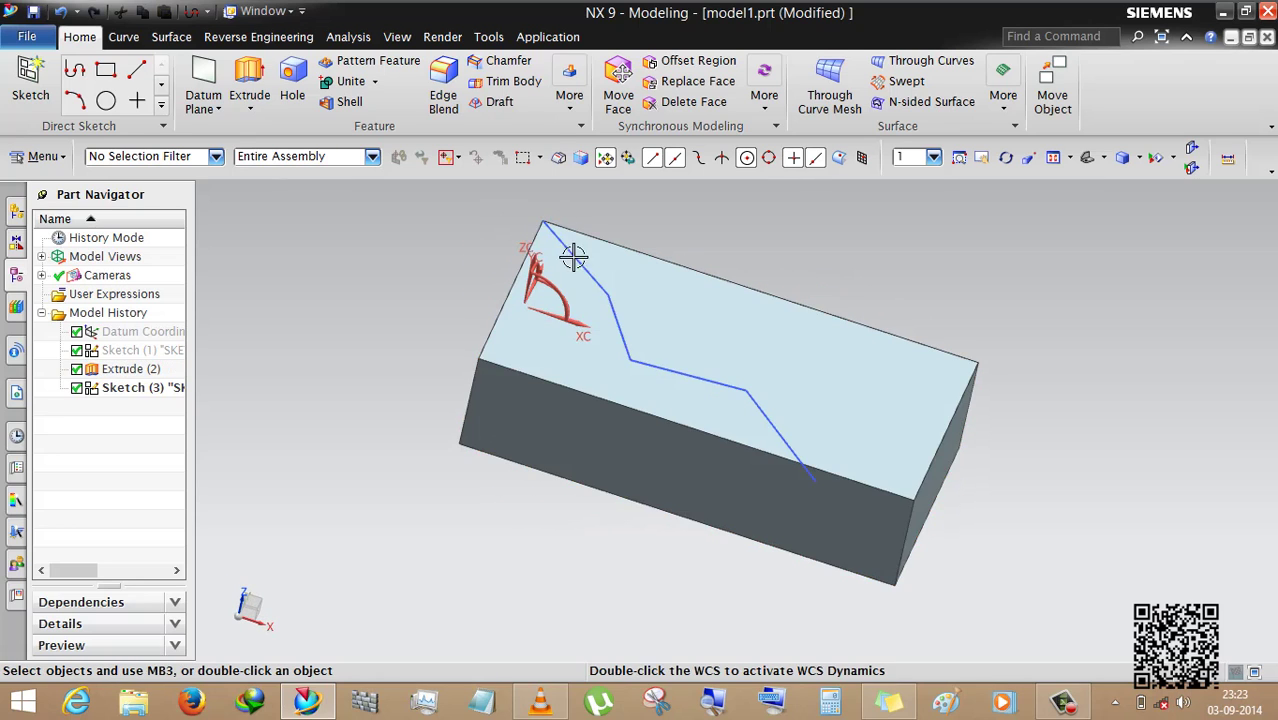
Step: Start a Divide Face operation with the block's top face as the face to divide
{"action": "left_click", "coordinate": [570, 95]}
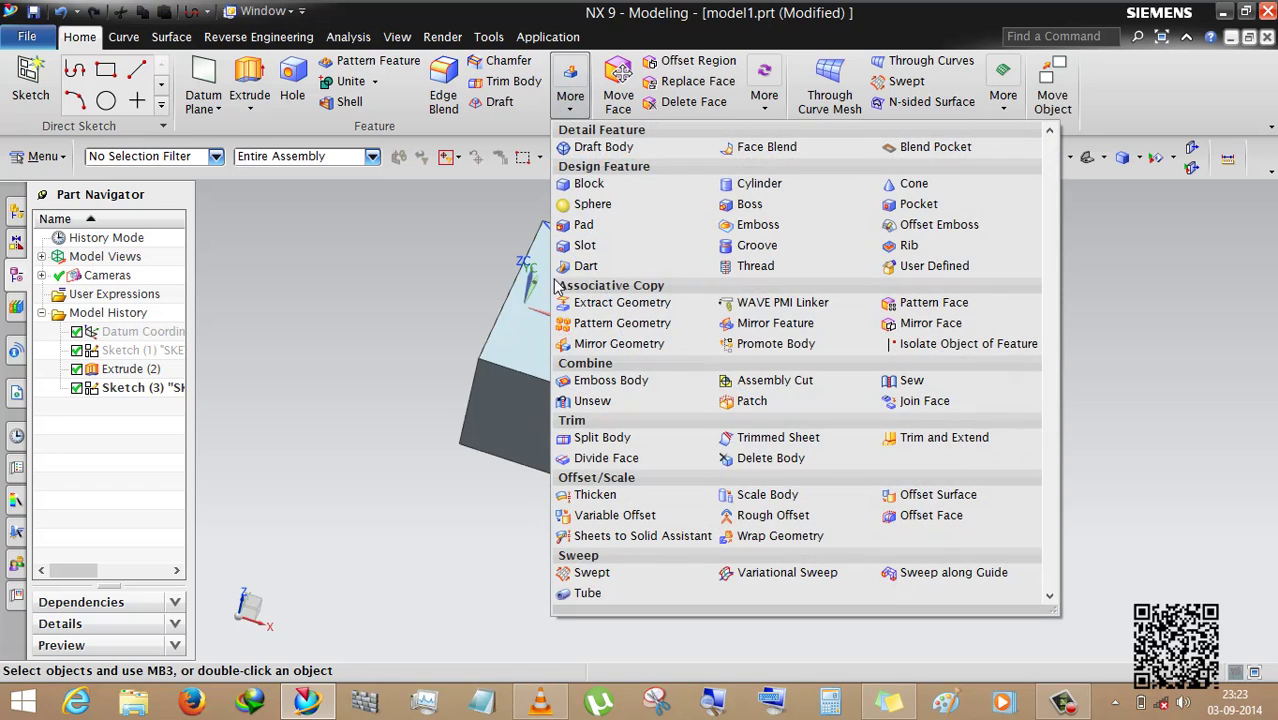
{"action": "left_click", "coordinate": [622, 460]}
{"action": "left_click", "coordinate": [698, 413]}
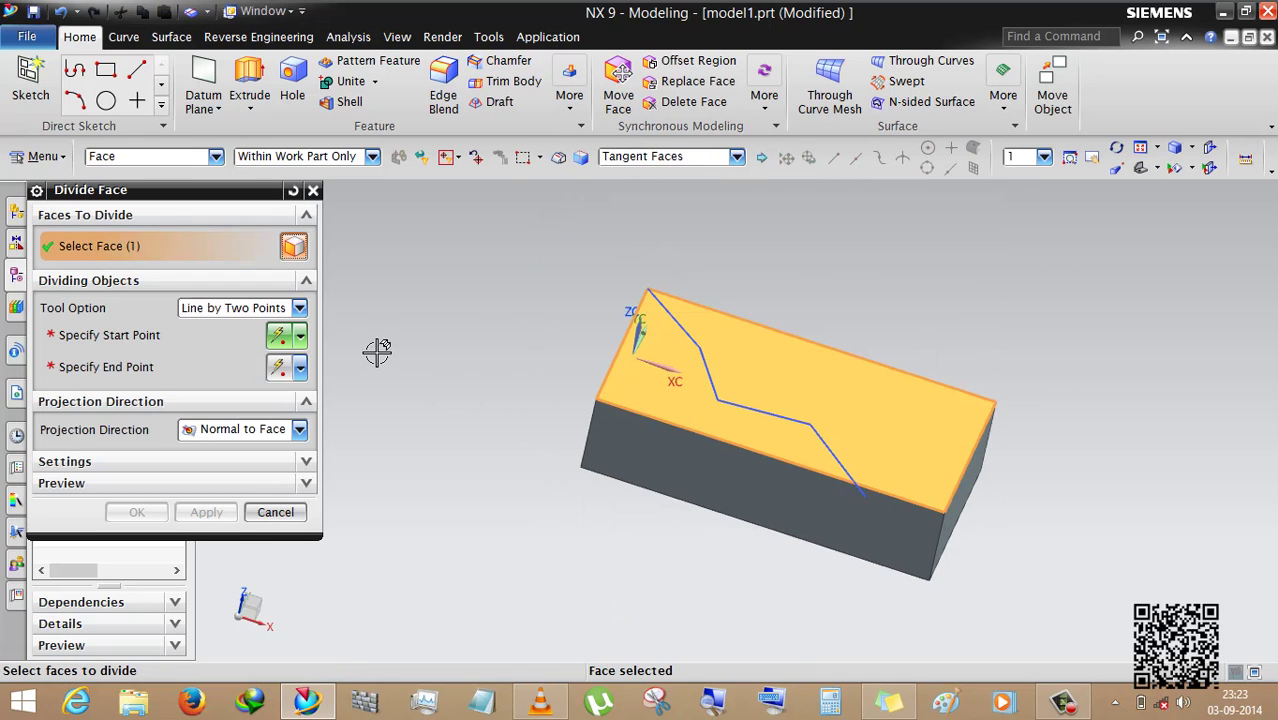
{"action": "left_click", "coordinate": [226, 310]}
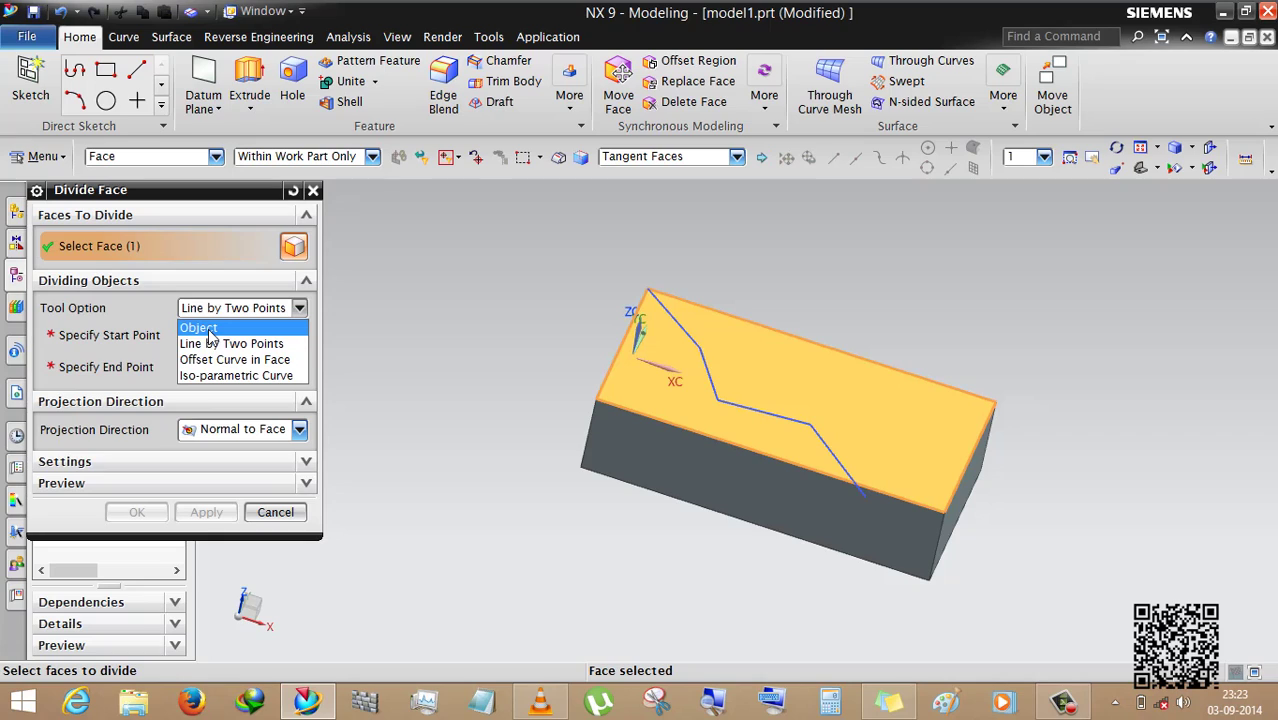
{"action": "left_click", "coordinate": [233, 377]}
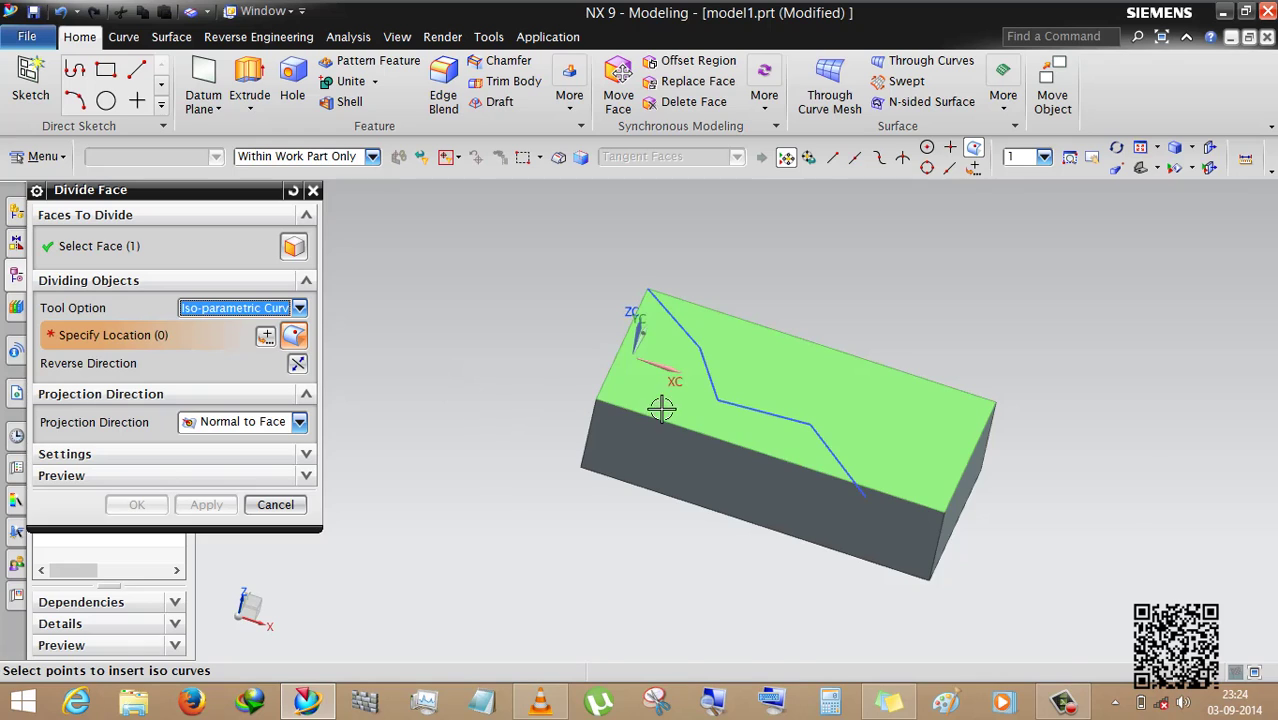
{"action": "scroll", "coordinate": [661, 408], "scroll_direction": "up", "scroll_amount": 2}
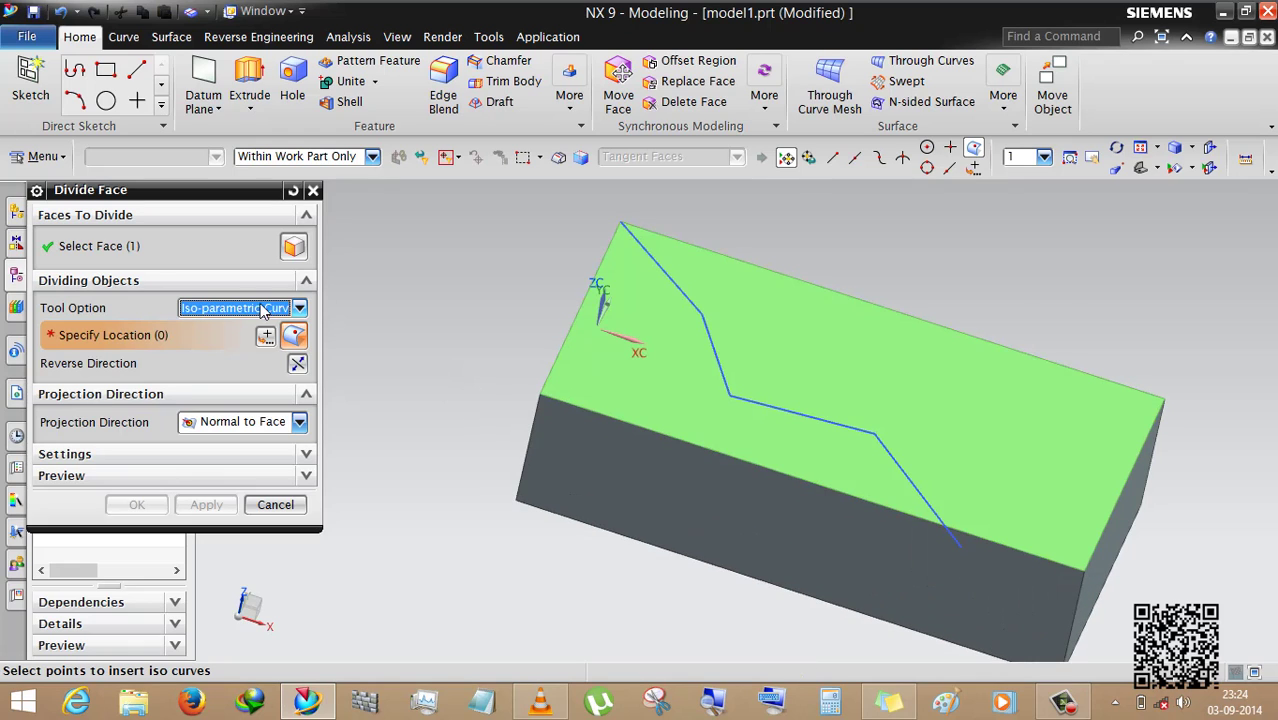
Step: Set the dividing tool option to Offset Curve in Face and select the four connected zigzag sketch lines
{"action": "left_click", "coordinate": [240, 308]}
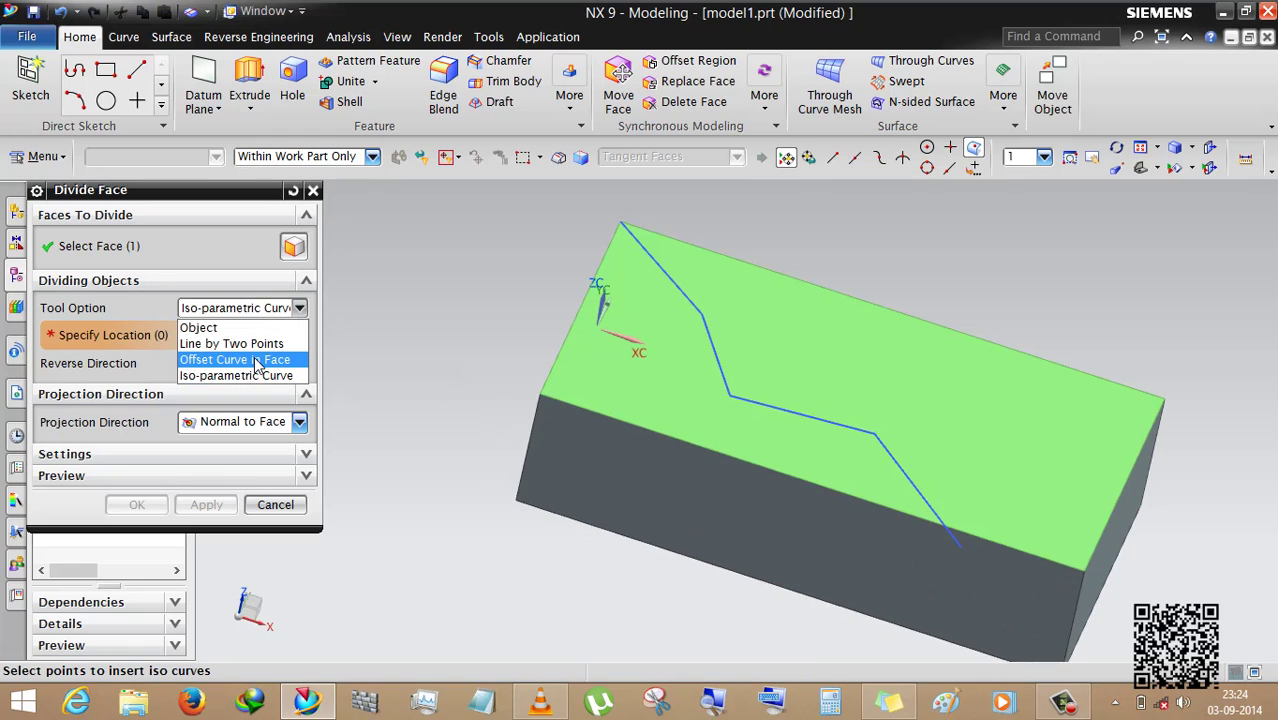
{"action": "left_click", "coordinate": [258, 360]}
{"action": "left_click", "coordinate": [238, 318]}
{"action": "left_click", "coordinate": [238, 318]}
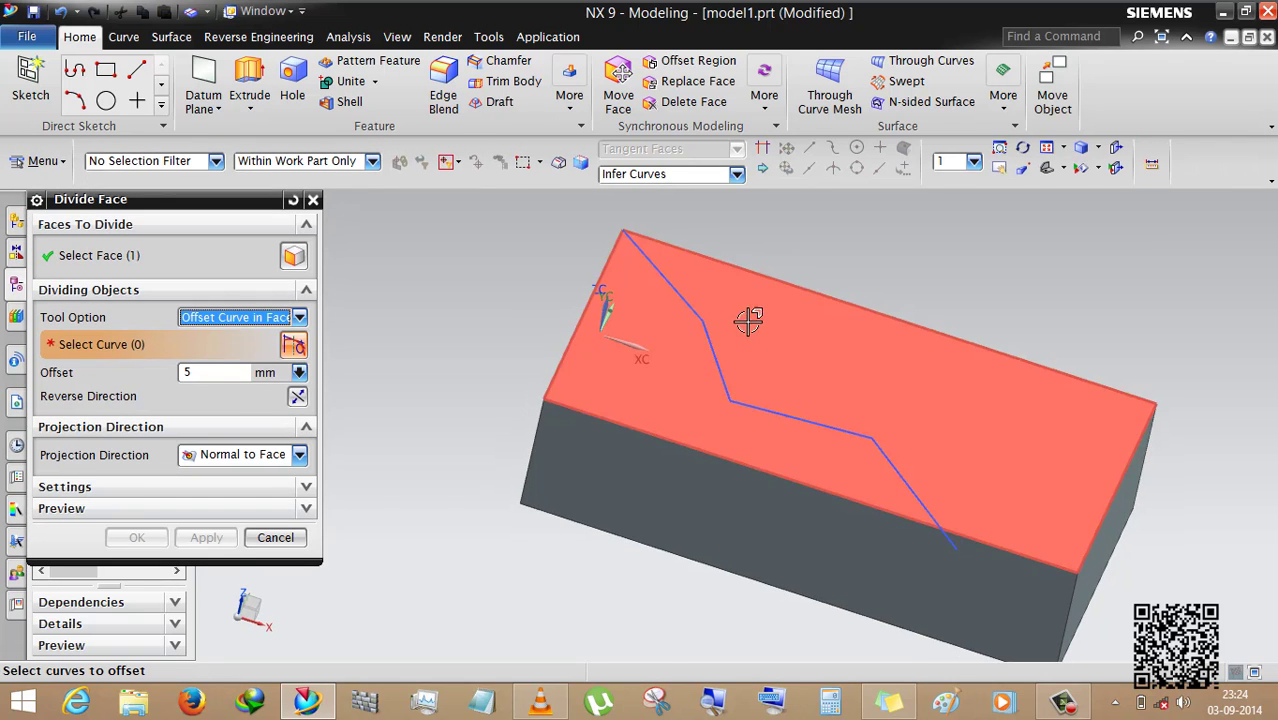
{"action": "left_click", "coordinate": [661, 272]}
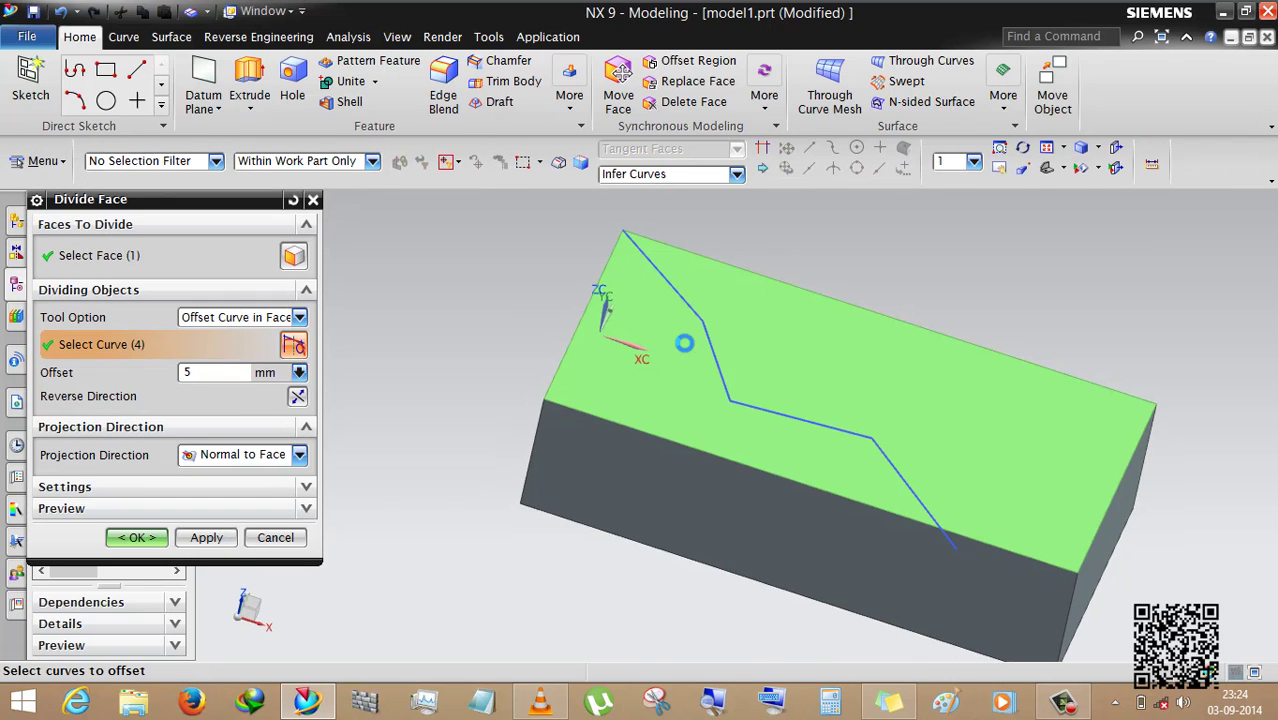
{"action": "mouse_move", "coordinate": [658, 390]}
{"action": "middle_mouse_down"}
{"action": "mouse_move", "coordinate": [665, 365]}
{"action": "mouse_move", "coordinate": [669, 383]}
{"action": "mouse_move", "coordinate": [650, 395]}
{"action": "middle_mouse_up"}
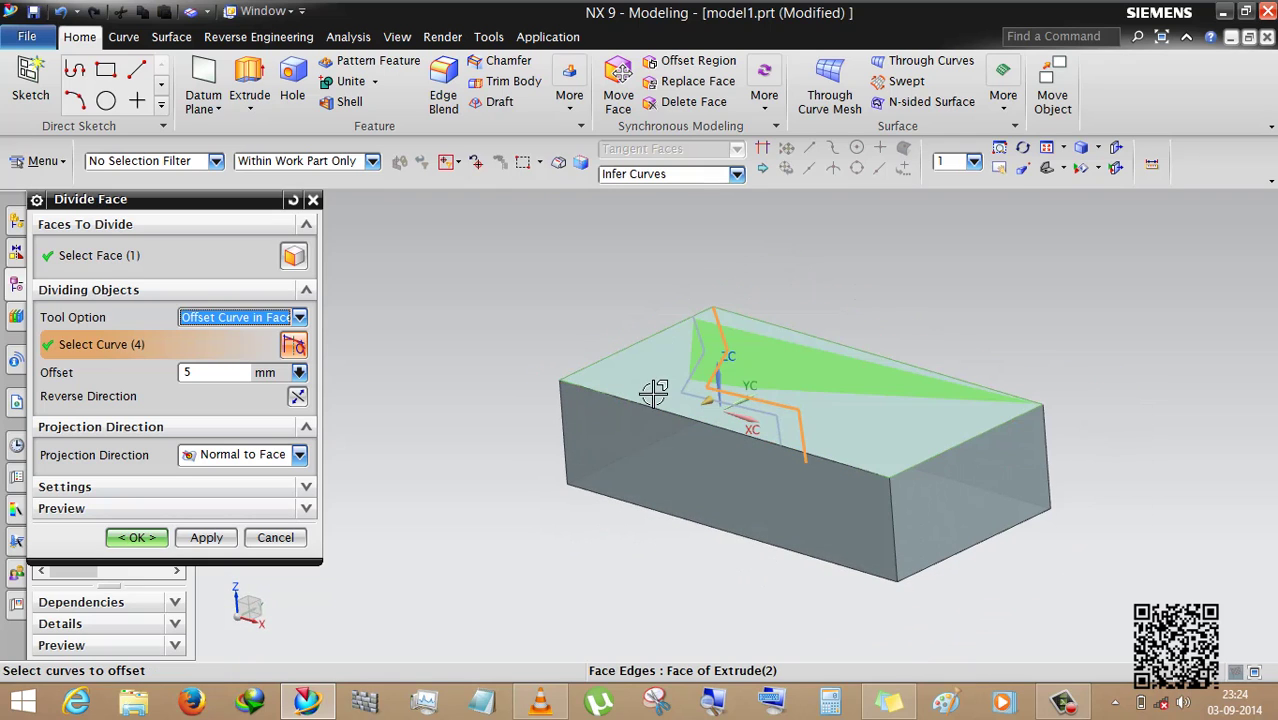
Step: Divide the top face along the selected zigzag lines with a 0 mm offset, projected normal to the face
{"action": "left_click", "coordinate": [225, 374]}
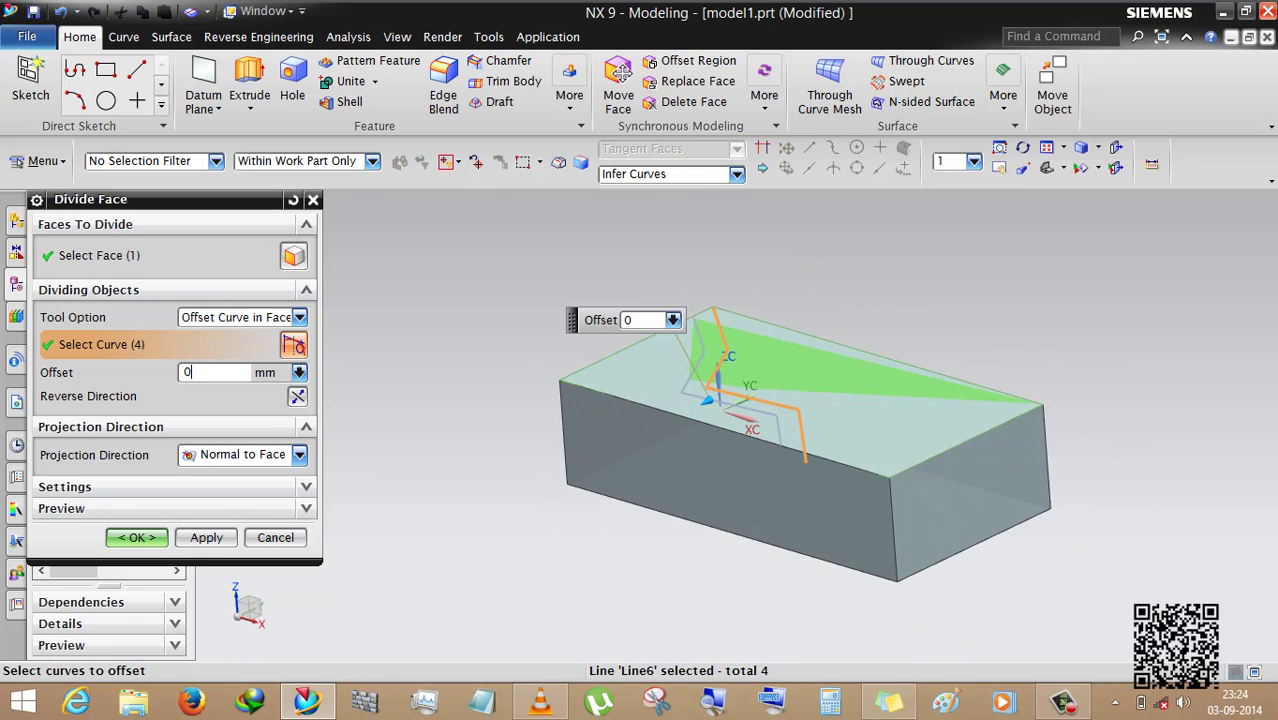
{"action": "key", "text": "Return"}
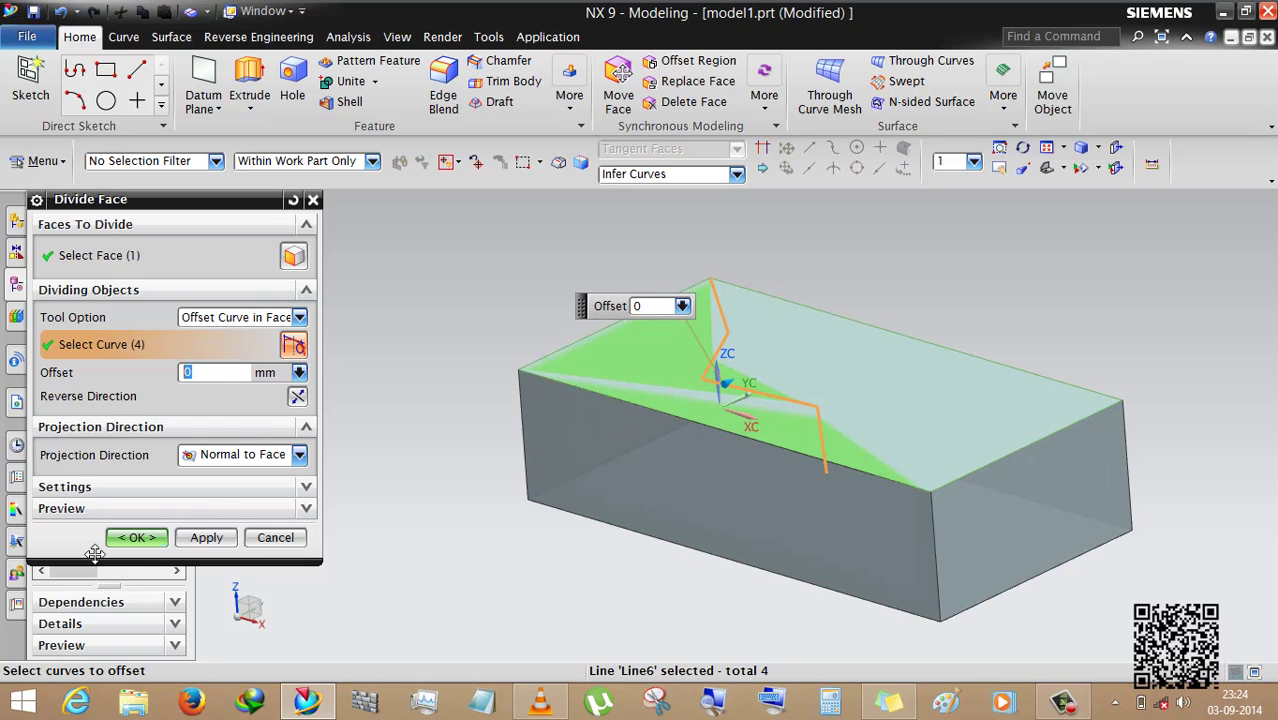
{"action": "left_click", "coordinate": [153, 510]}
{"action": "left_click", "coordinate": [243, 455]}
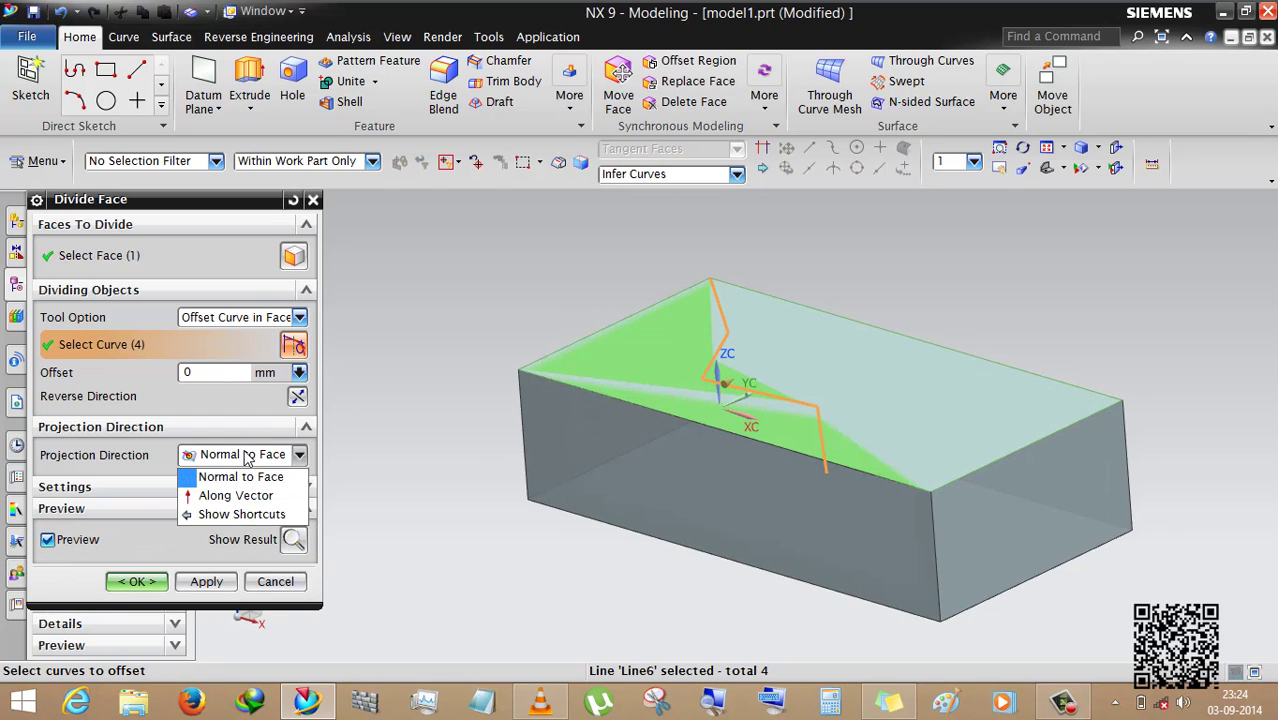
{"action": "left_click", "coordinate": [242, 477]}
{"action": "left_click", "coordinate": [238, 489]}
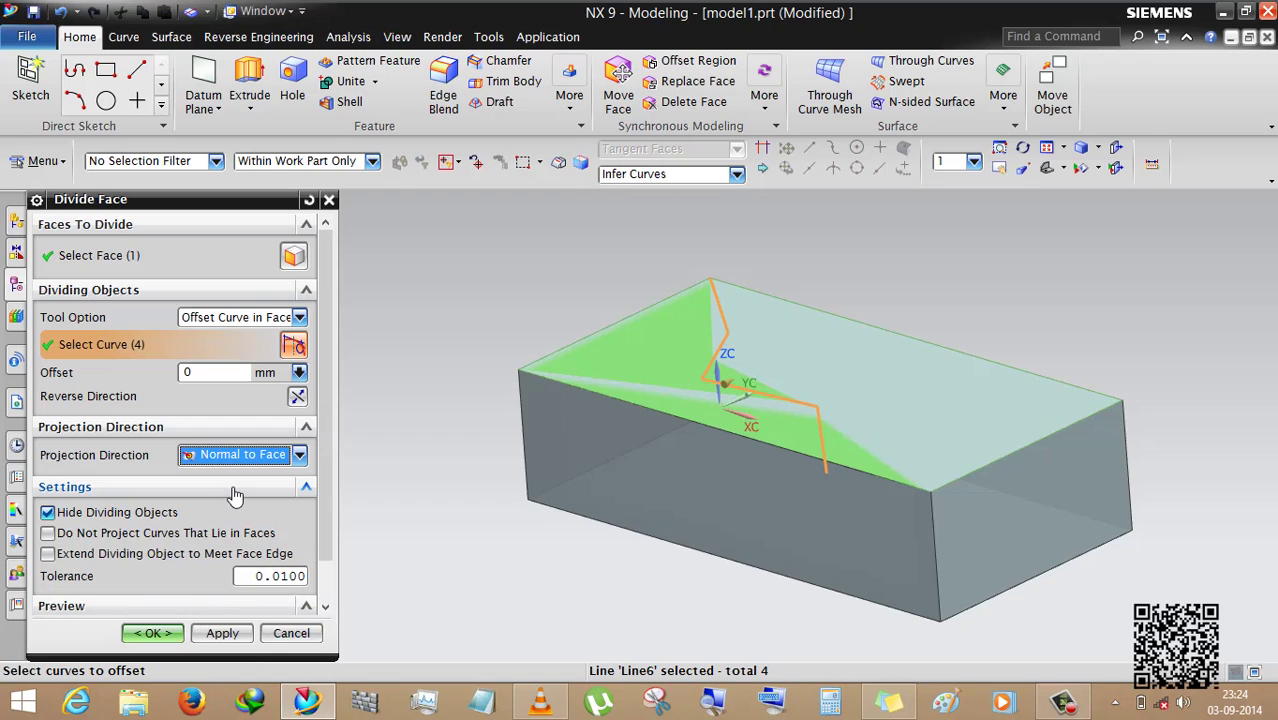
{"action": "left_click", "coordinate": [233, 488]}
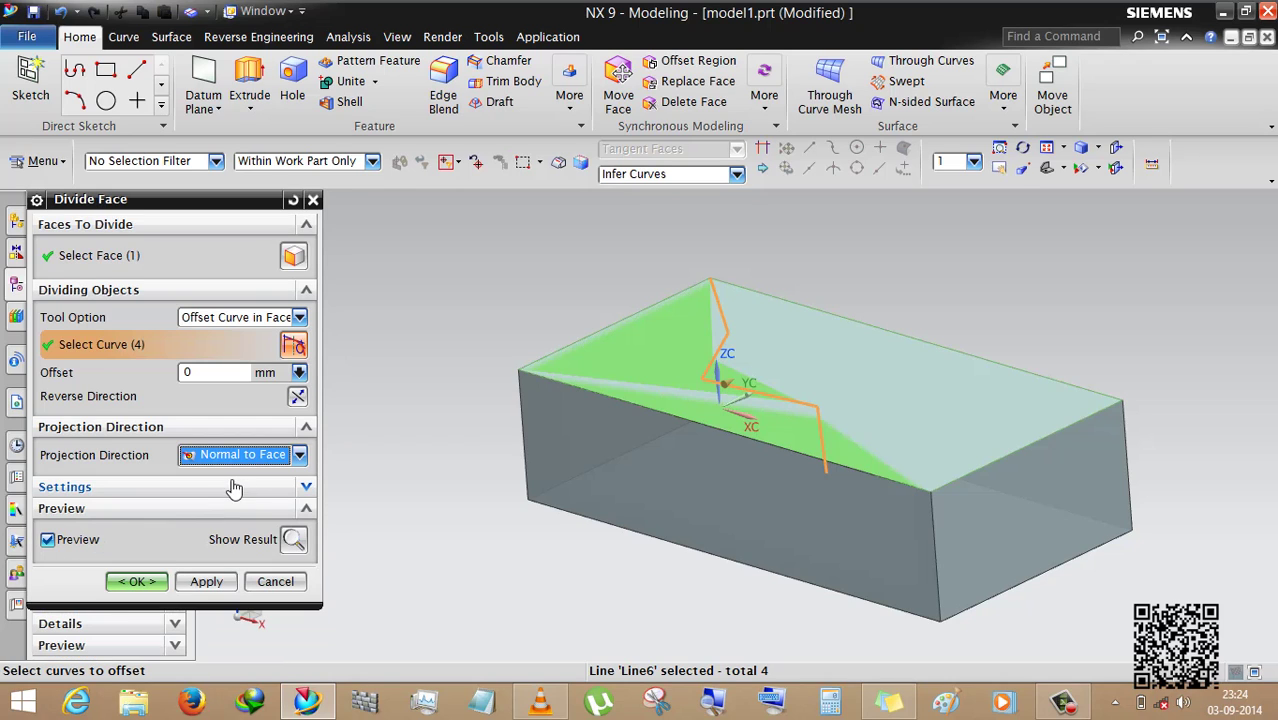
{"action": "left_click", "coordinate": [292, 539]}
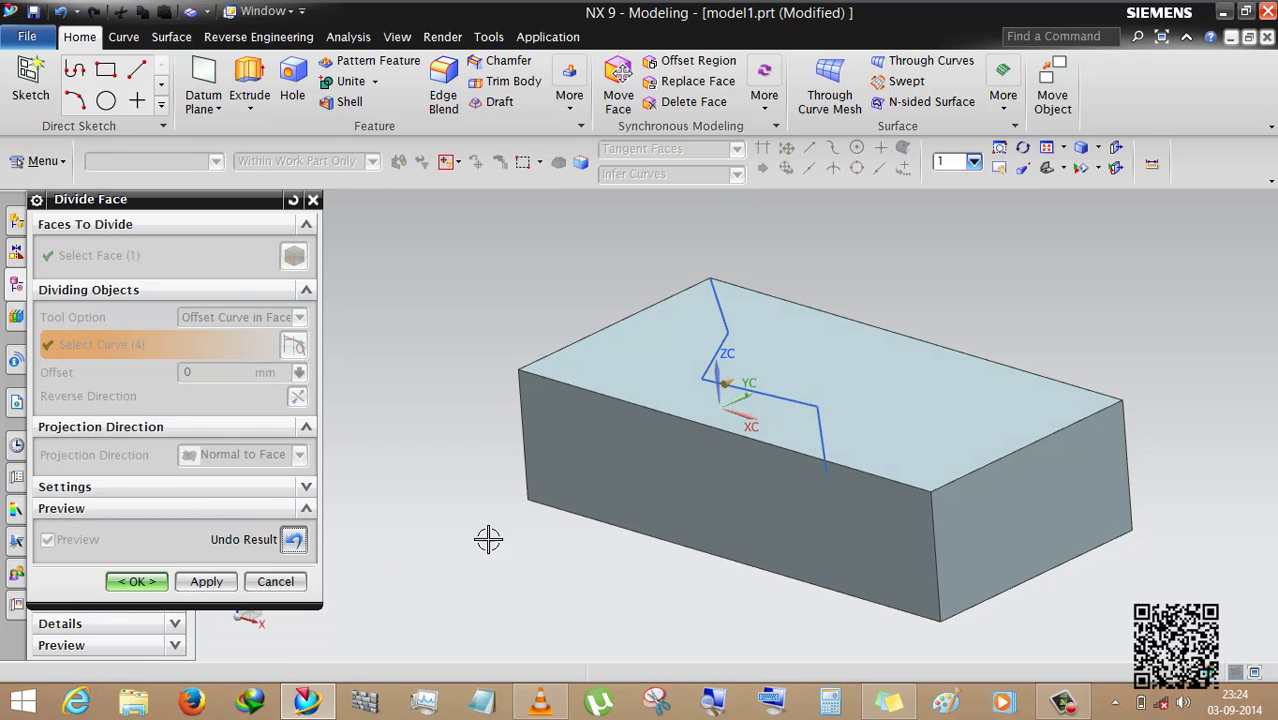
{"action": "left_click", "coordinate": [140, 582]}
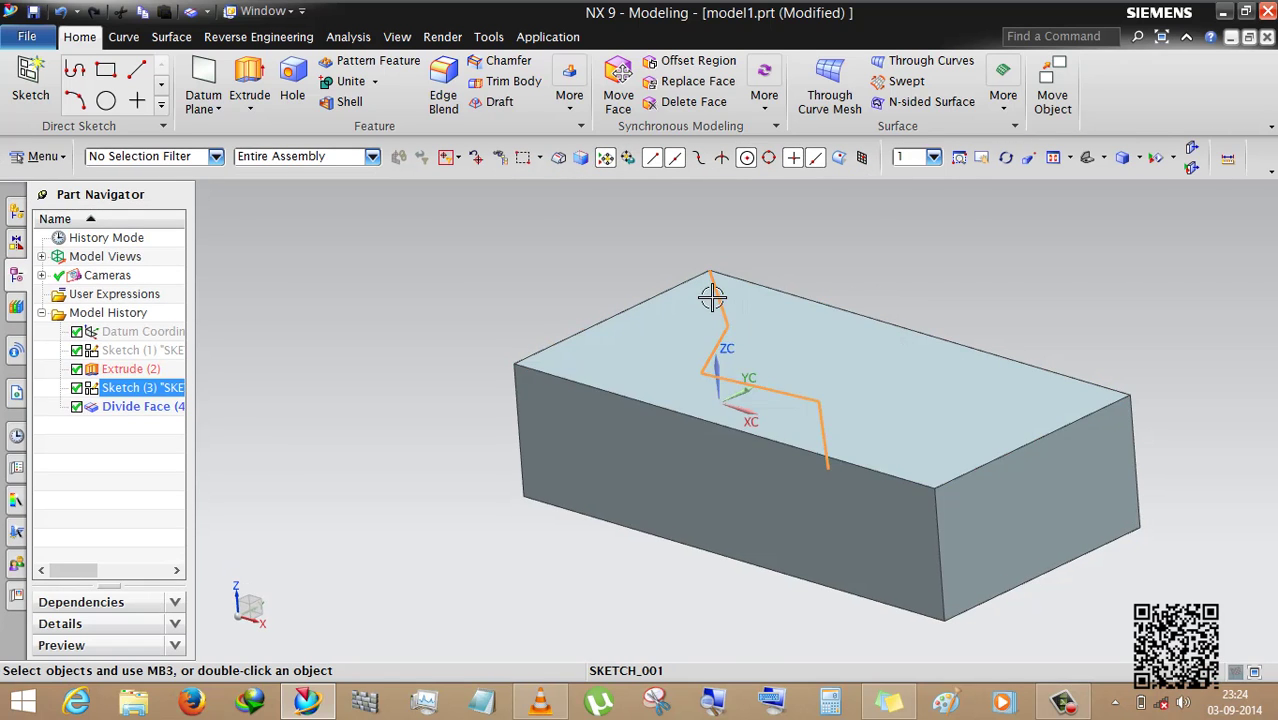
Step: Hide the zigzag sketch on the block's top face
{"action": "right_click", "coordinate": [711, 297]}
{"action": "left_click", "coordinate": [758, 275]}
{"action": "mouse_move", "coordinate": [476, 386]}
{"action": "middle_mouse_down"}
{"action": "mouse_move", "coordinate": [421, 349]}
{"action": "mouse_move", "coordinate": [434, 377]}
{"action": "mouse_move", "coordinate": [419, 359]}
{"action": "mouse_move", "coordinate": [365, 365]}
{"action": "mouse_move", "coordinate": [459, 385]}
{"action": "mouse_move", "coordinate": [436, 345]}
{"action": "mouse_move", "coordinate": [424, 249]}
{"action": "mouse_move", "coordinate": [451, 317]}
{"action": "mouse_move", "coordinate": [437, 382]}
{"action": "mouse_move", "coordinate": [479, 357]}
{"action": "middle_mouse_up"}
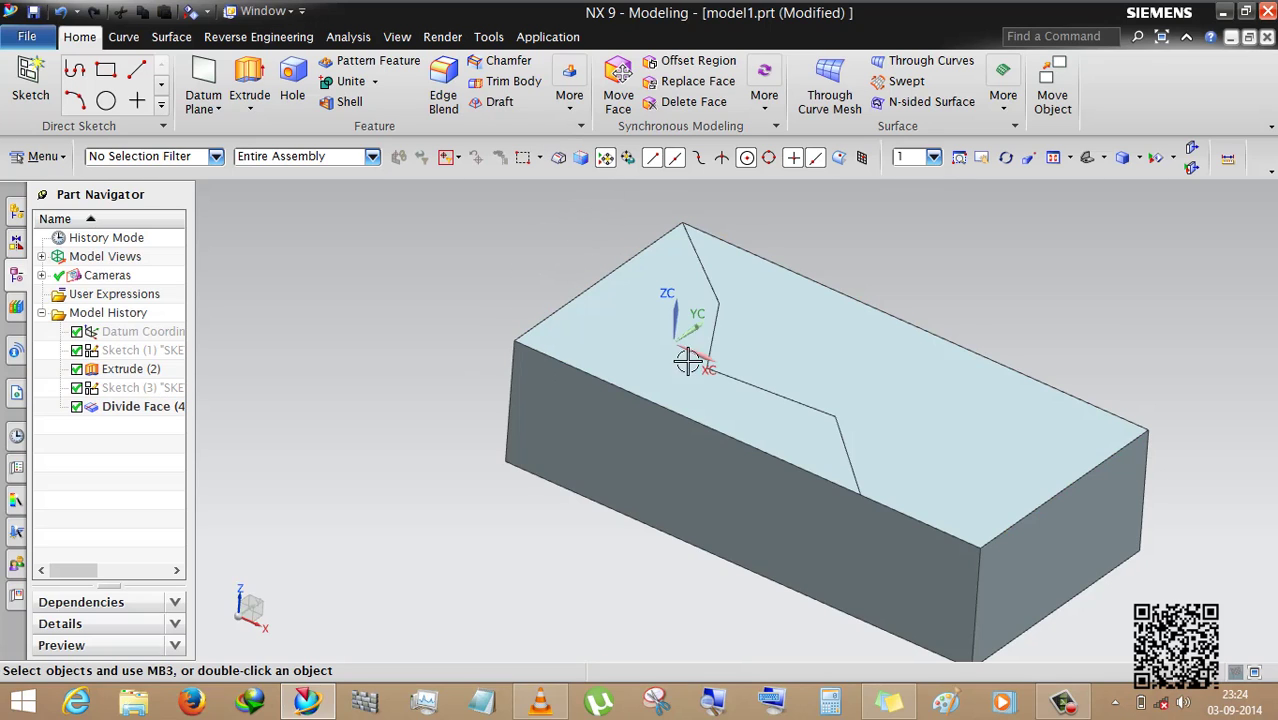
Step: Pull the divided top-face region on the zigzag's front side upward with Pull Face to raise a step
{"action": "left_click", "coordinate": [764, 100]}
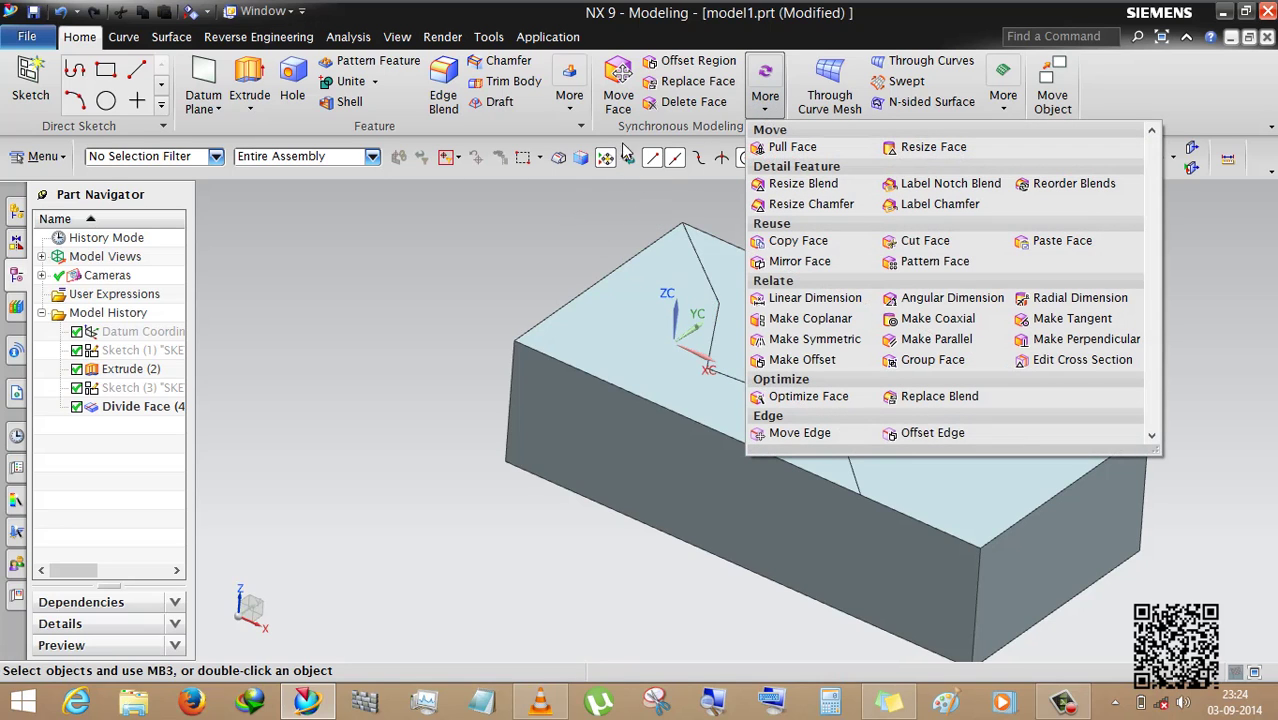
{"action": "left_click", "coordinate": [785, 147]}
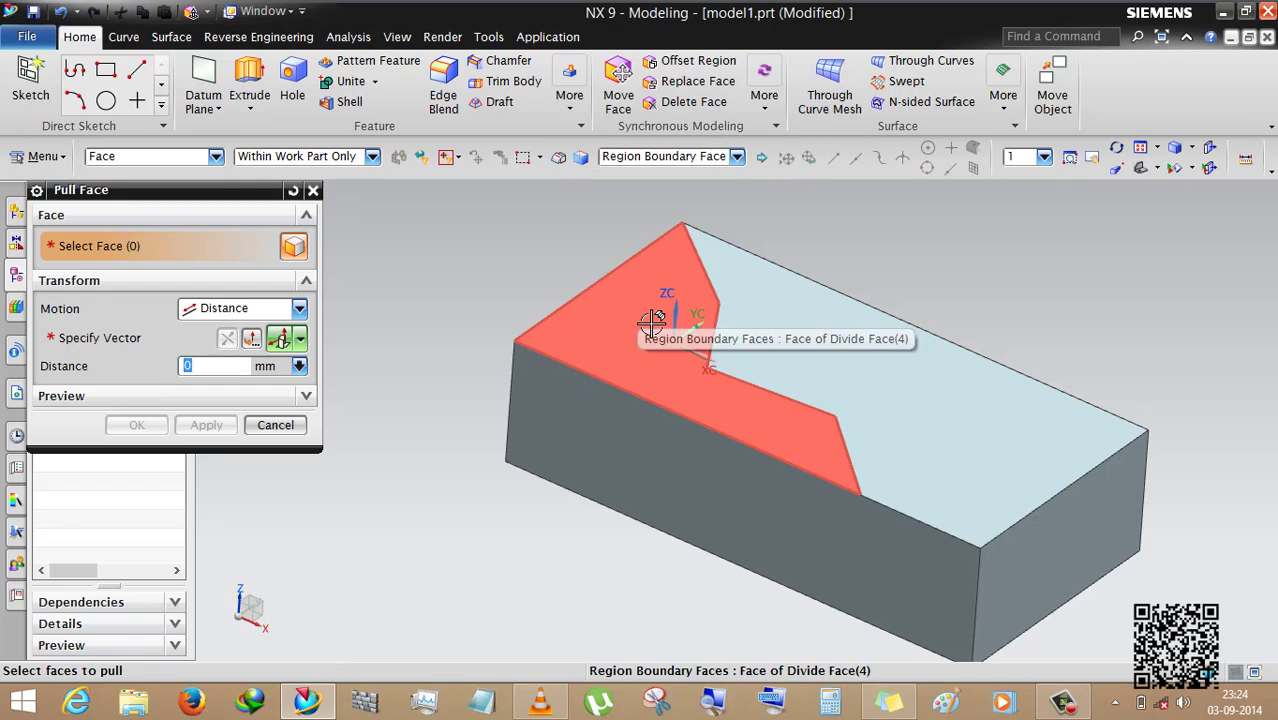
{"action": "left_click", "coordinate": [662, 318]}
{"action": "left_click_drag", "start_coordinate": [776, 298], "coordinate": [776, 287]}
{"action": "left_click", "coordinate": [137, 425]}
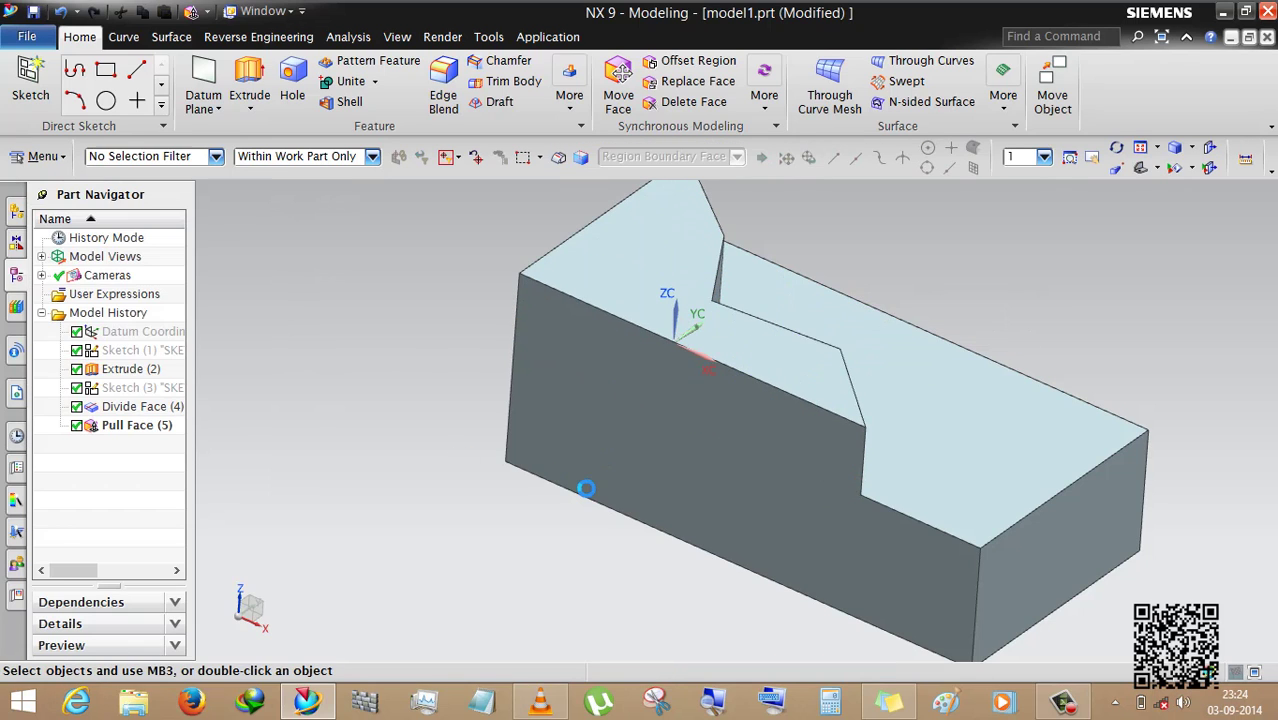
{"action": "middle_click_drag", "start_coordinate": [520, 462], "coordinate": [550, 463]}
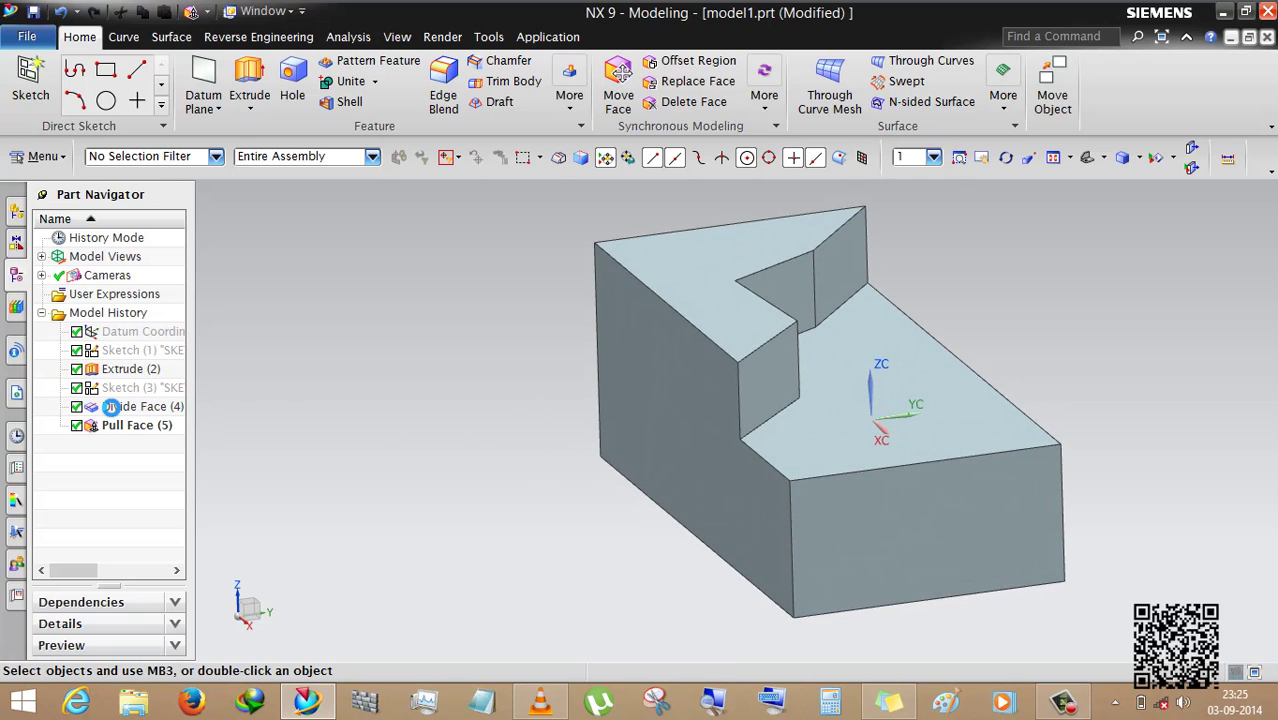
Step: Delete every feature from Sketch (1) through Pull Face (5), leaving only the datum coordinate system
{"action": "left_click", "coordinate": [111, 406]}
{"action": "left_click", "coordinate": [162, 351]}
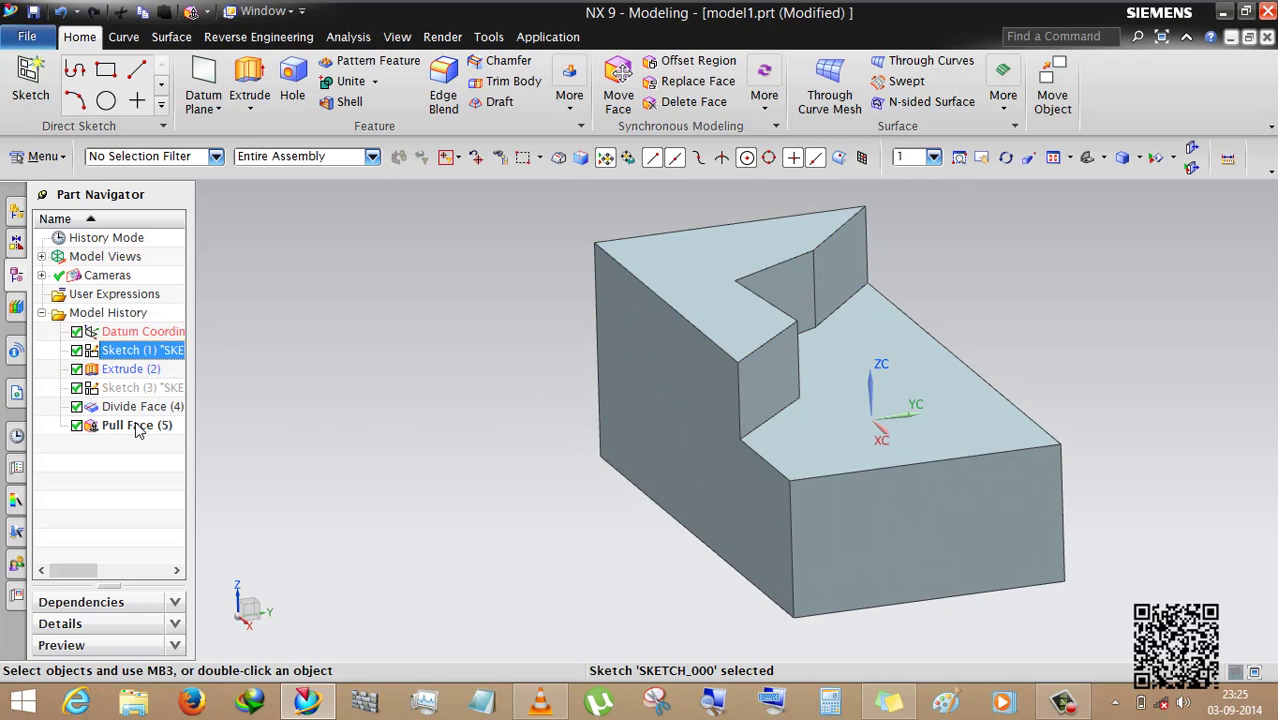
{"action": "left_click", "coordinate": [133, 427], "text": "shift"}
{"action": "key", "text": "Delete"}
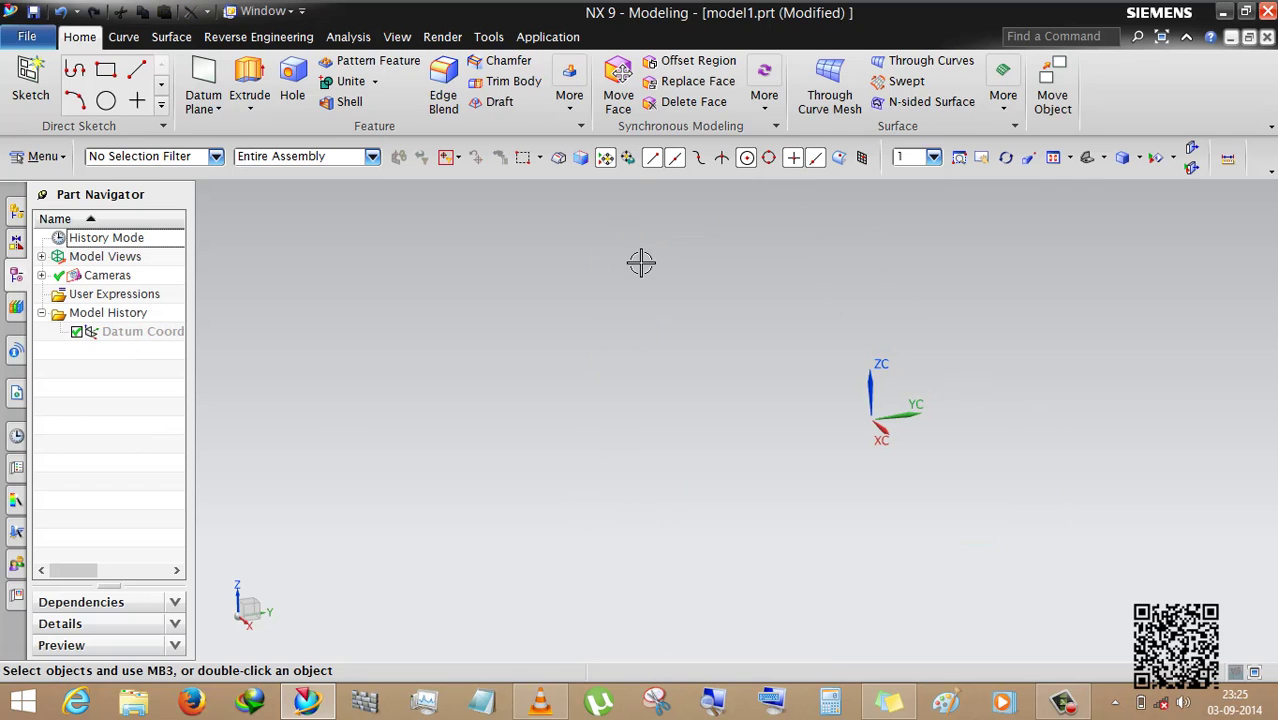
Step: Start a new sketch on the default XY plane
{"action": "left_click", "coordinate": [575, 115]}
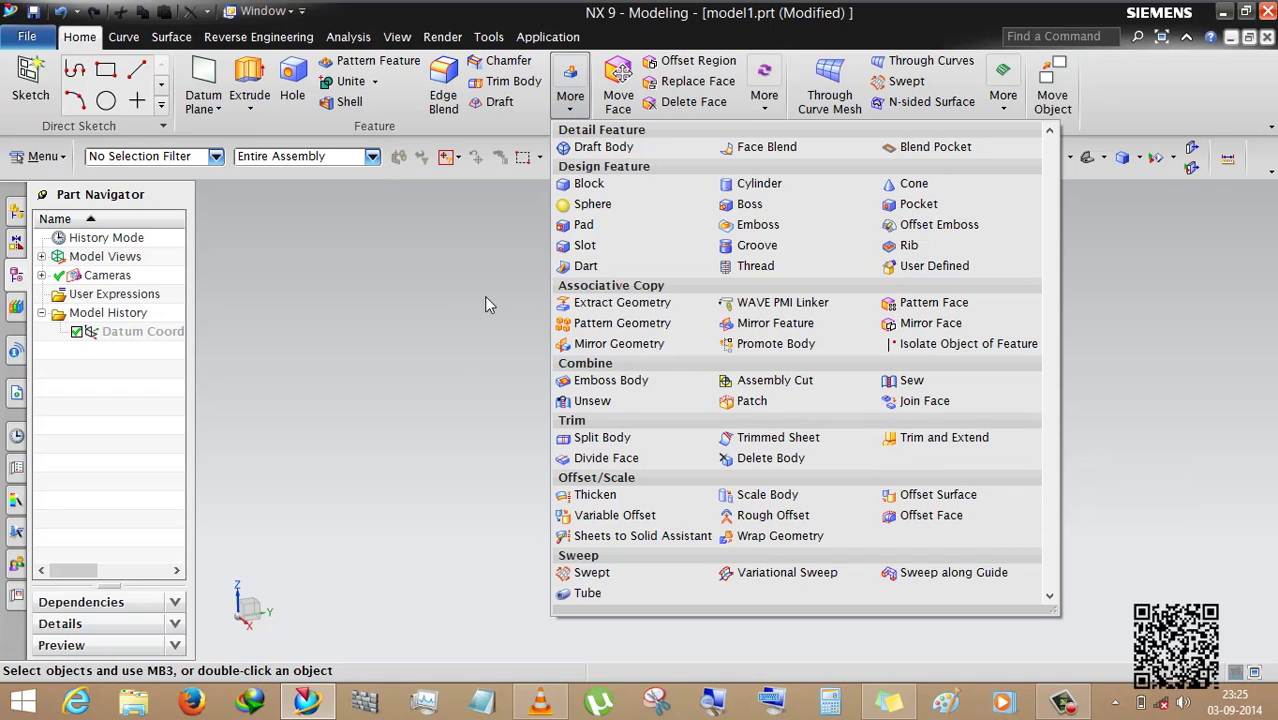
{"action": "left_click", "coordinate": [527, 380]}
{"action": "left_click", "coordinate": [30, 85]}
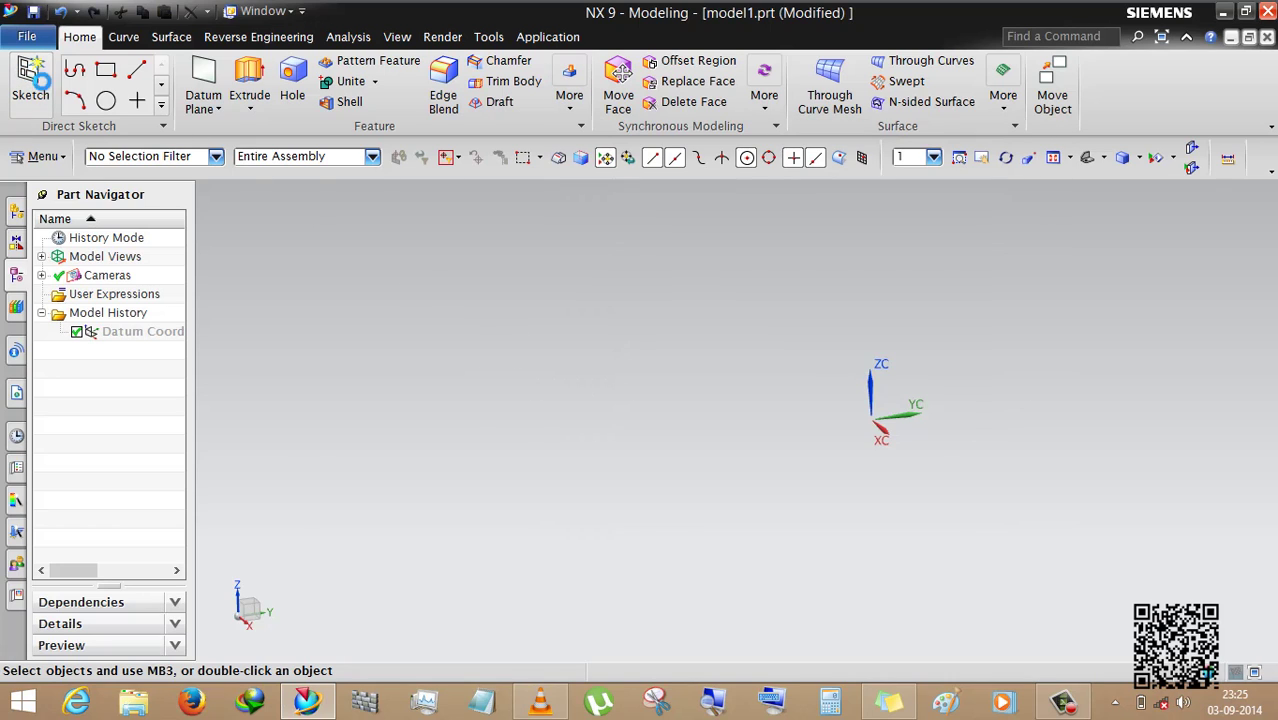
{"action": "middle_click", "coordinate": [615, 396]}
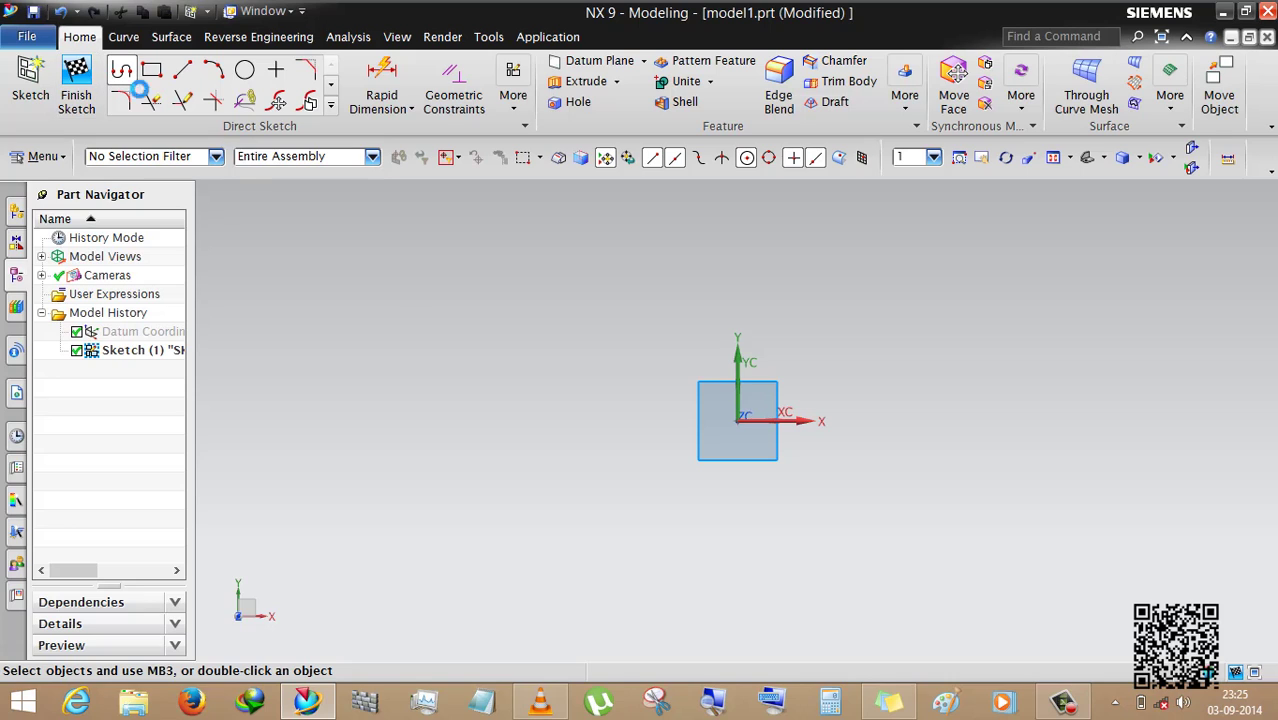
Step: Draw a degree 3 Studio Spline through six points, starting about 29 mm along X and 16 mm along Y and curving downward
{"action": "left_click", "coordinate": [330, 104]}
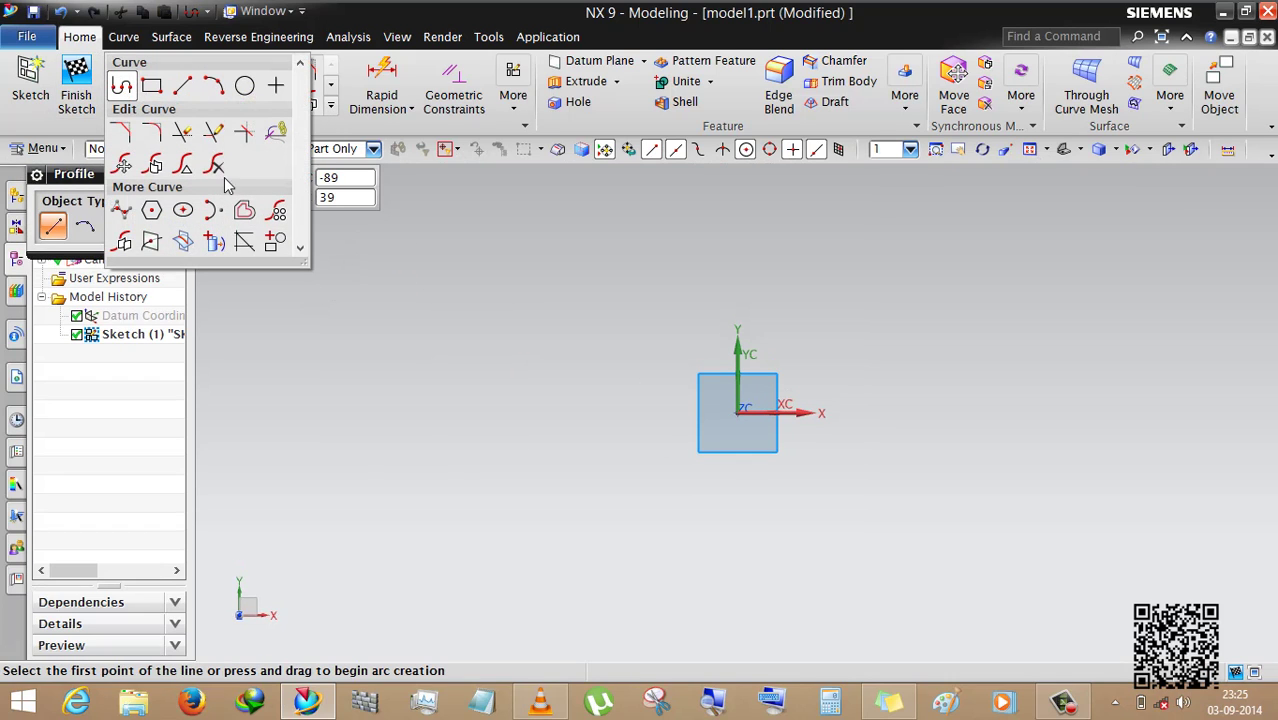
{"action": "left_click", "coordinate": [124, 211]}
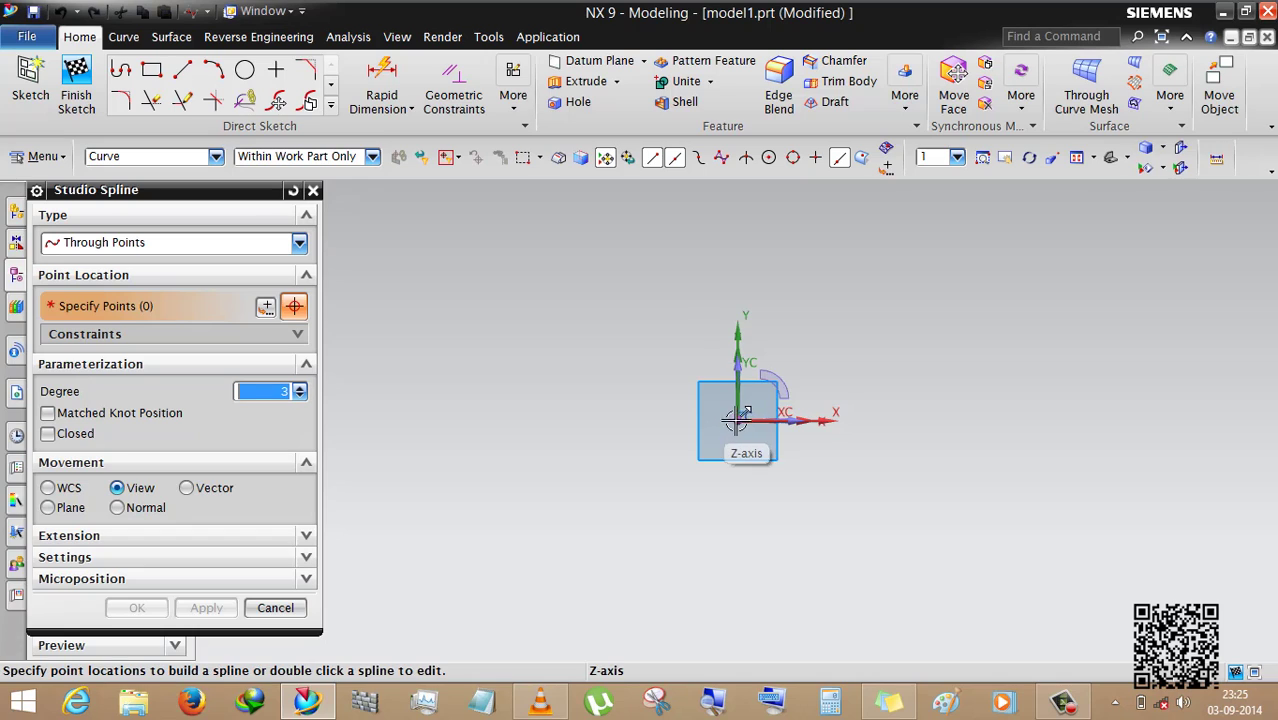
{"action": "left_click", "coordinate": [809, 329]}
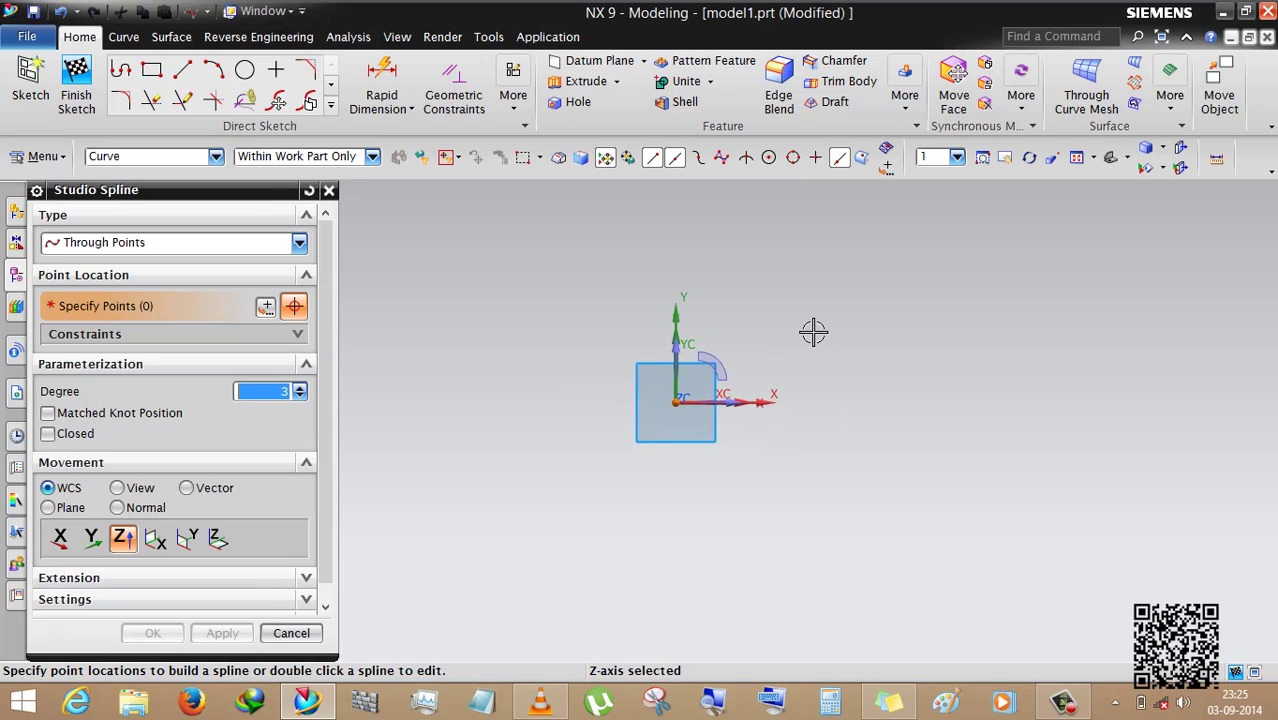
{"action": "left_click", "coordinate": [921, 327]}
{"action": "left_click", "coordinate": [1066, 379]}
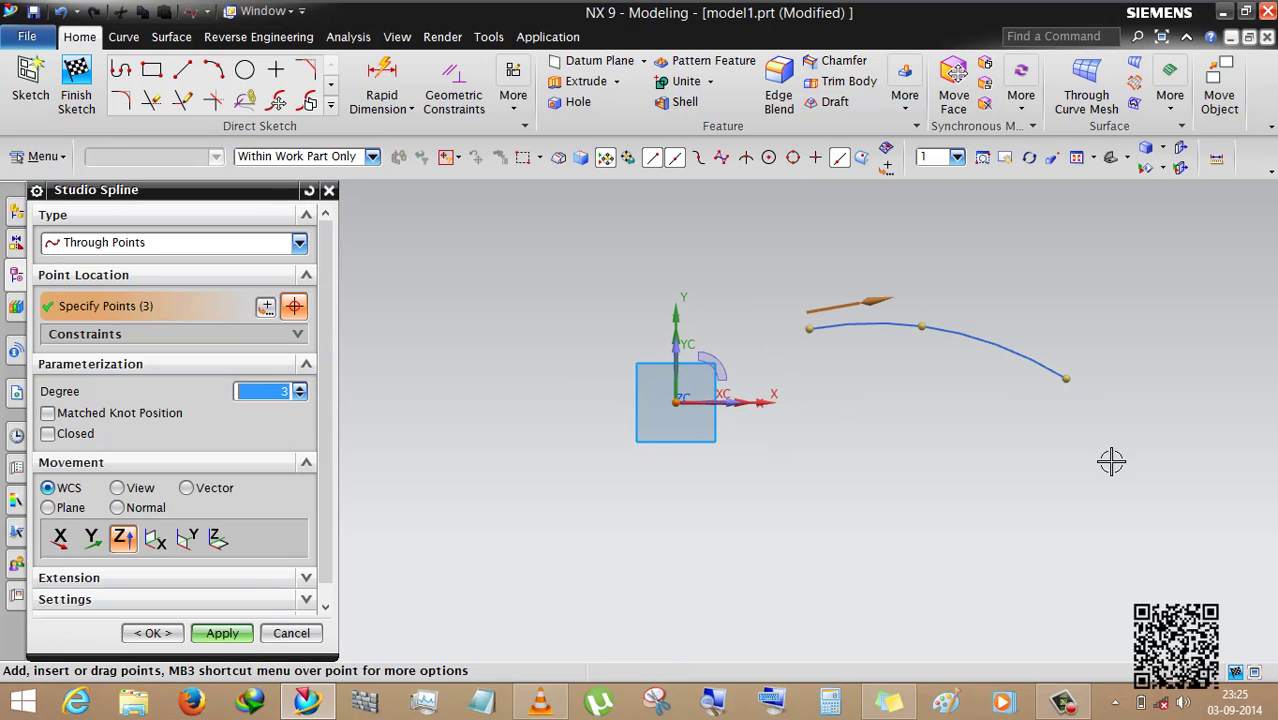
{"action": "left_click", "coordinate": [1110, 461]}
{"action": "left_click", "coordinate": [1175, 566]}
{"action": "left_click", "coordinate": [1247, 604]}
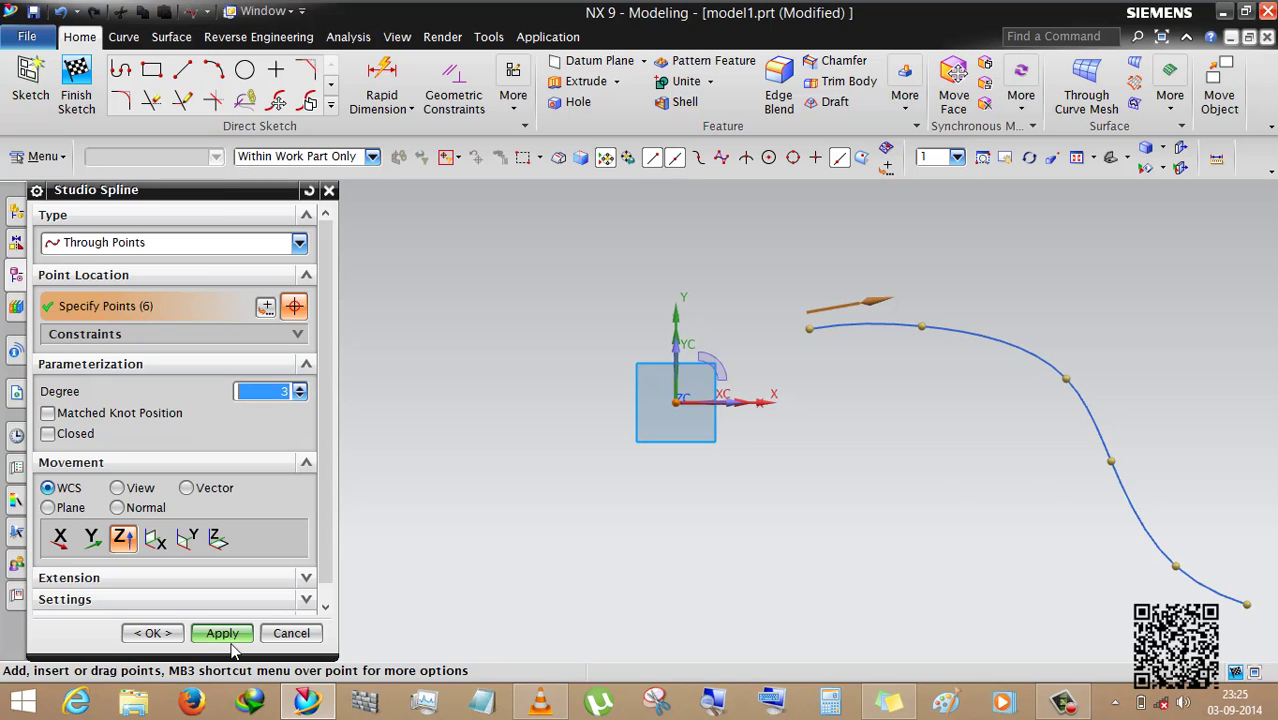
{"action": "left_click", "coordinate": [173, 633]}
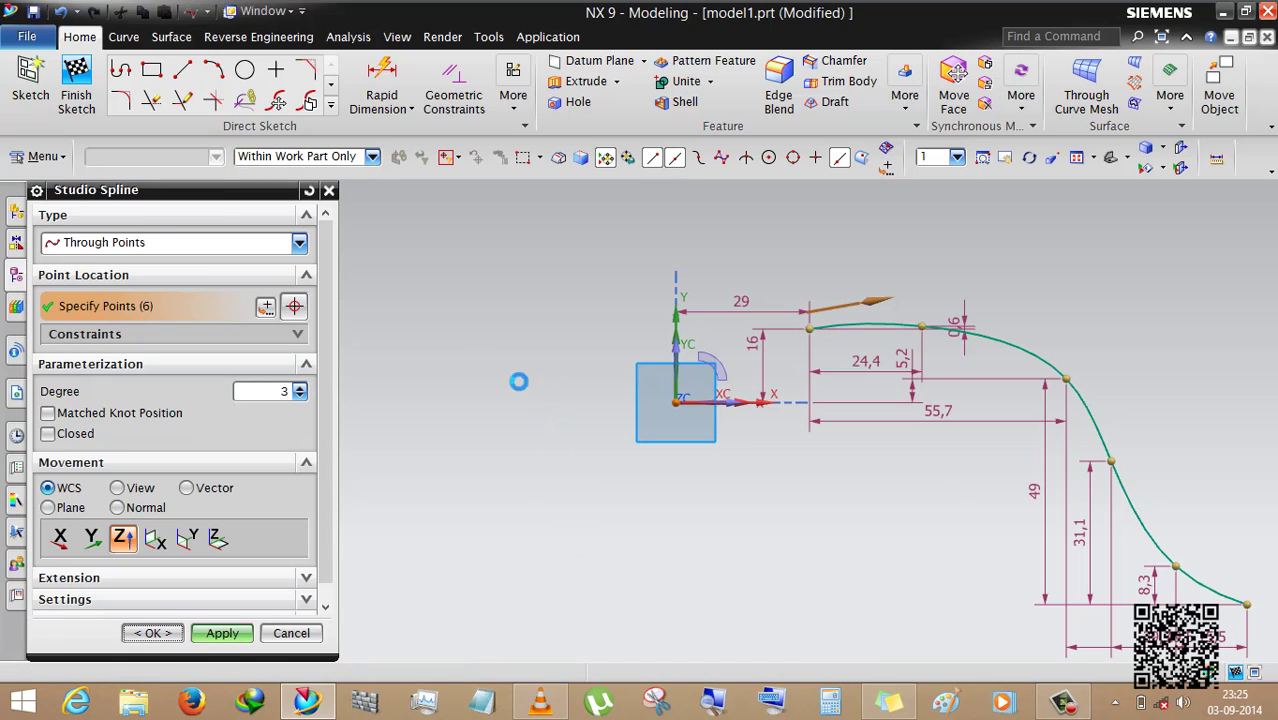
Step: Finish the spline sketch and show it in an angled 3D view
{"action": "scroll", "coordinate": [465, 349], "scroll_direction": "down", "scroll_amount": 4}
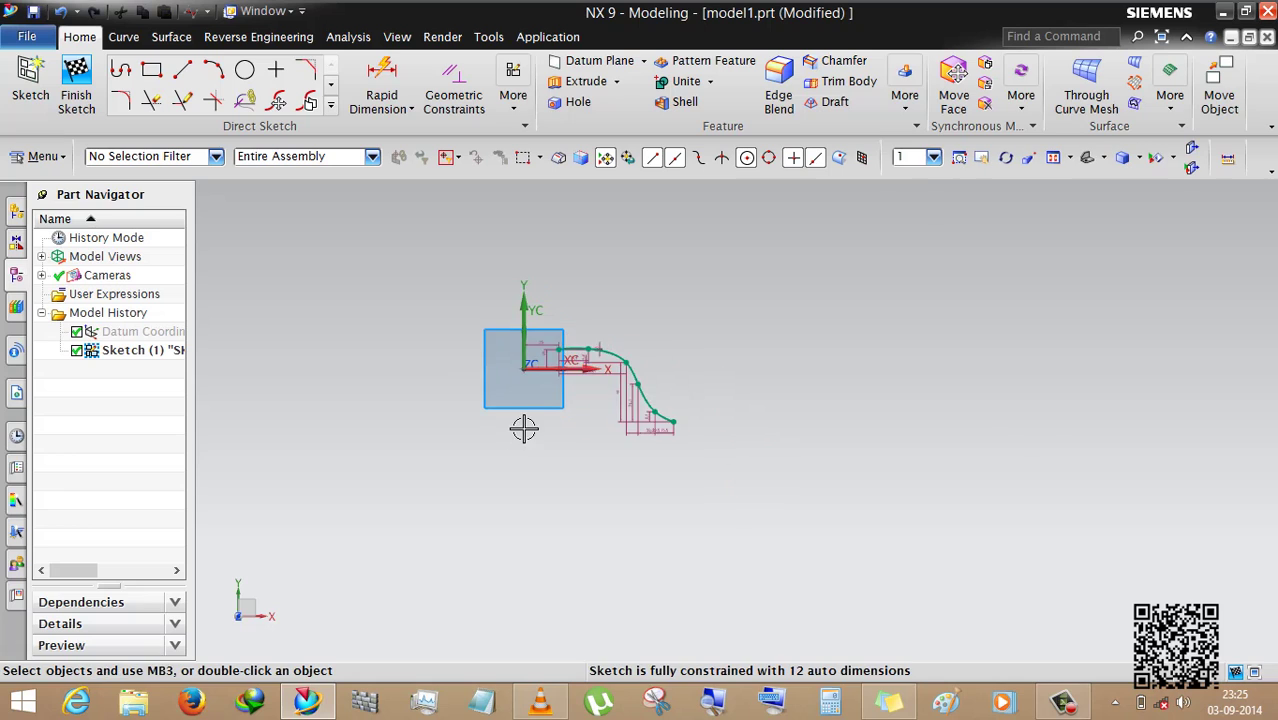
{"action": "mouse_move", "coordinate": [522, 428]}
{"action": "middle_mouse_down"}
{"action": "mouse_move", "coordinate": [471, 437]}
{"action": "mouse_move", "coordinate": [460, 425]}
{"action": "middle_mouse_up"}
{"action": "right_click", "coordinate": [396, 282]}
{"action": "left_click", "coordinate": [430, 274]}
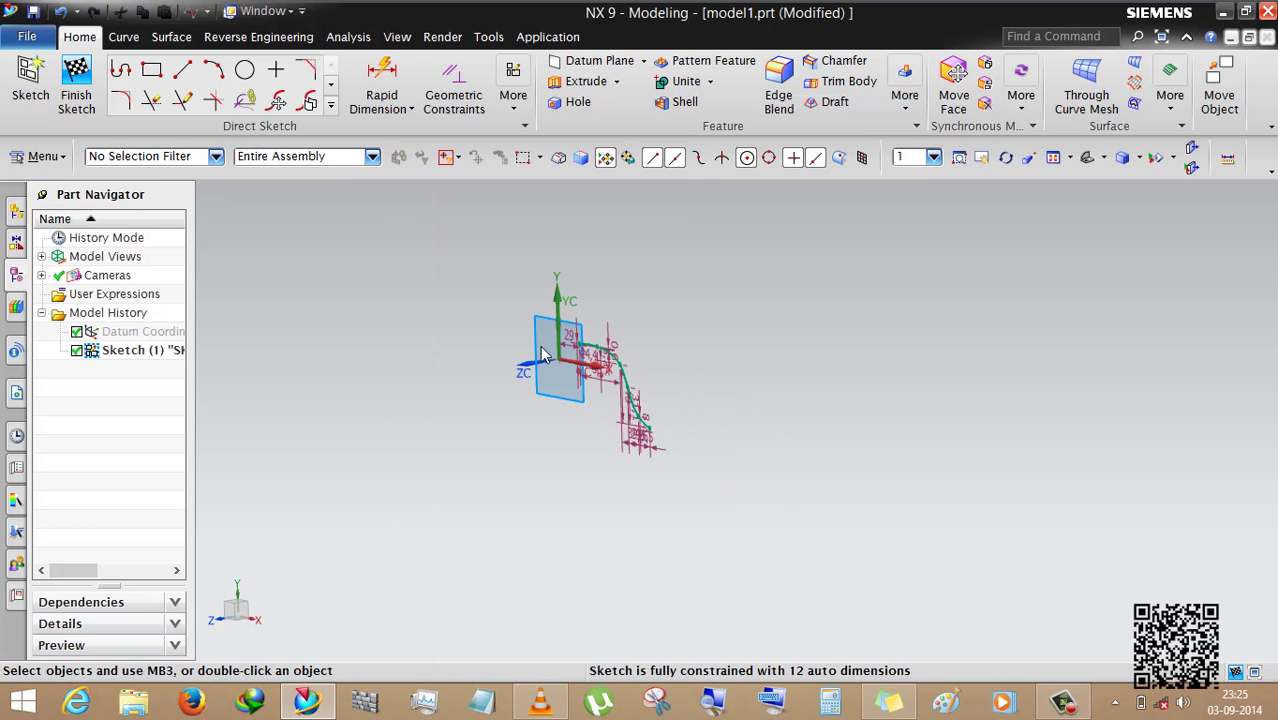
{"action": "mouse_move", "coordinate": [576, 403]}
{"action": "middle_mouse_down"}
{"action": "mouse_move", "coordinate": [562, 419]}
{"action": "mouse_move", "coordinate": [560, 380]}
{"action": "middle_mouse_up"}
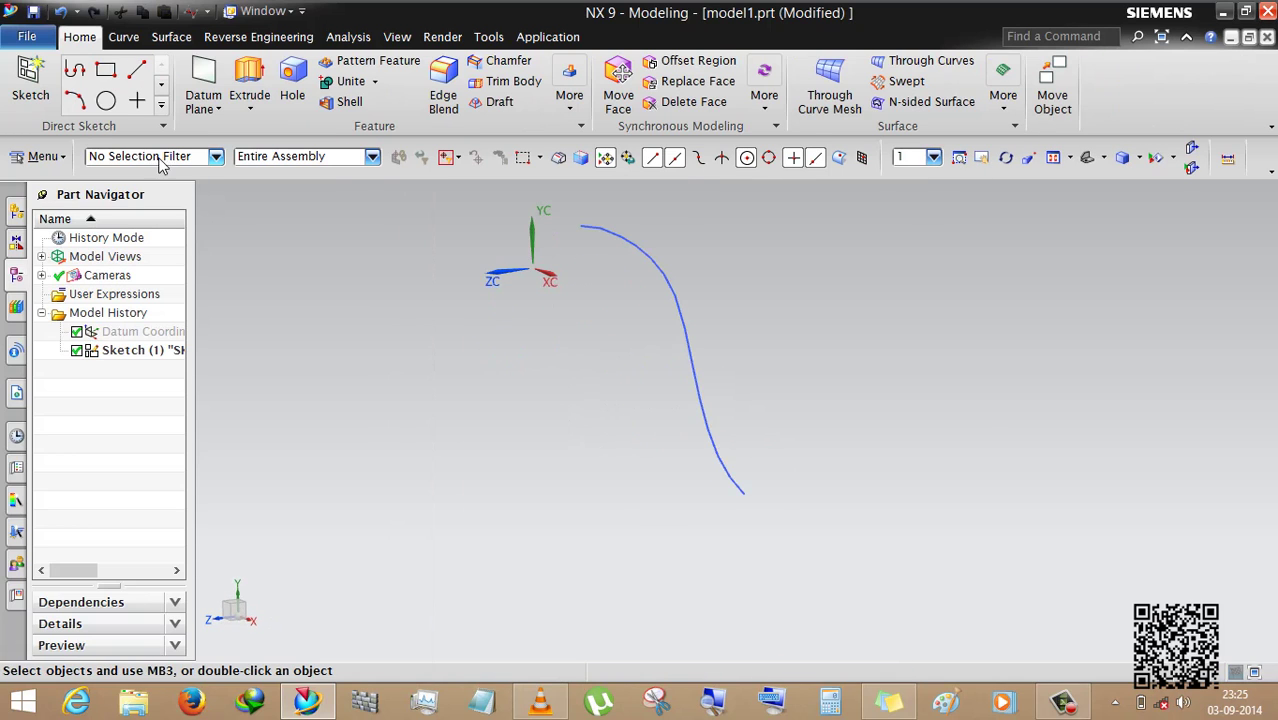
Step: Extrude the spline into a sheet from -21 mm to 61 mm
{"action": "left_click", "coordinate": [249, 88]}
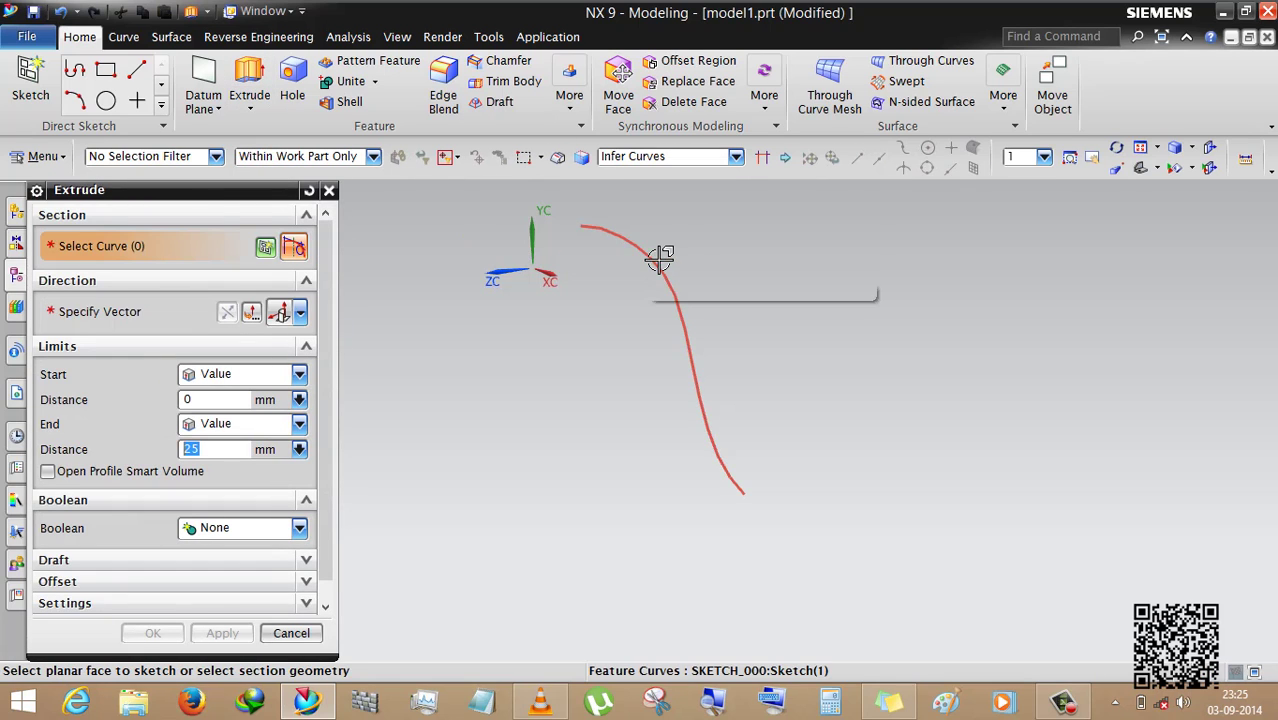
{"action": "left_click", "coordinate": [659, 258]}
{"action": "left_click_drag", "start_coordinate": [579, 350], "coordinate": [459, 360]}
{"action": "left_click_drag", "start_coordinate": [668, 340], "coordinate": [736, 331]}
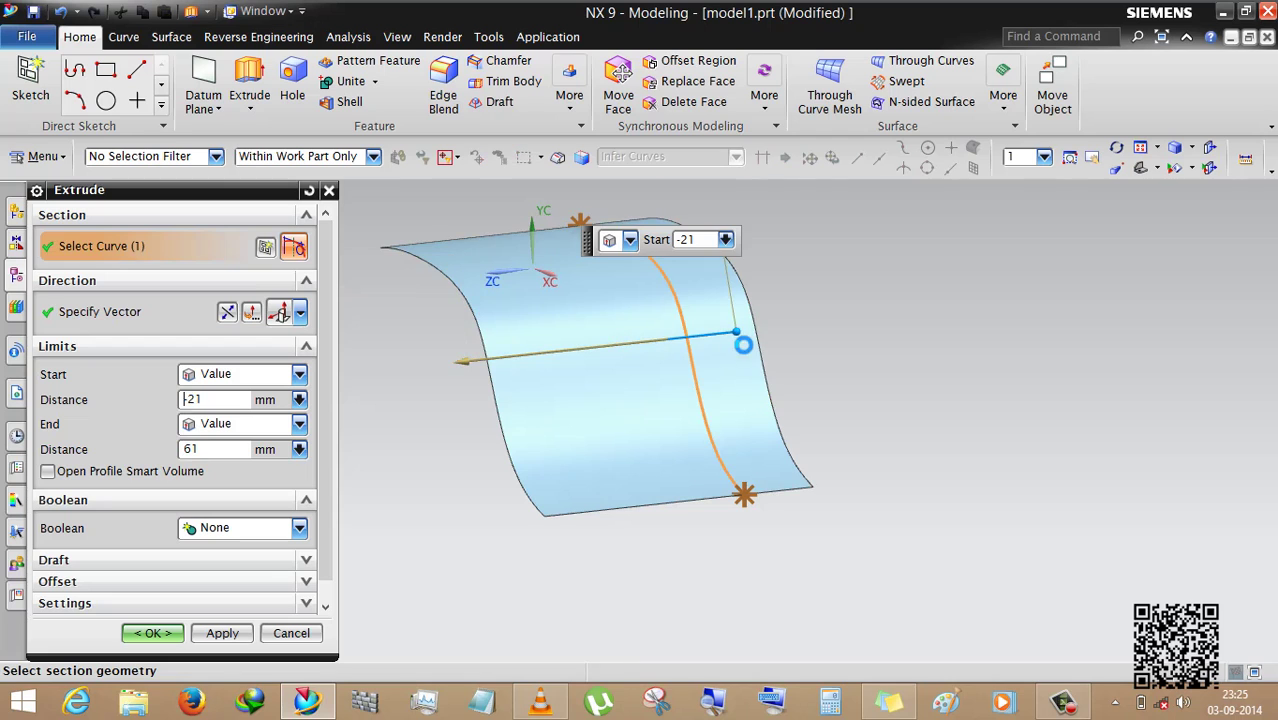
{"action": "left_click", "coordinate": [149, 635]}
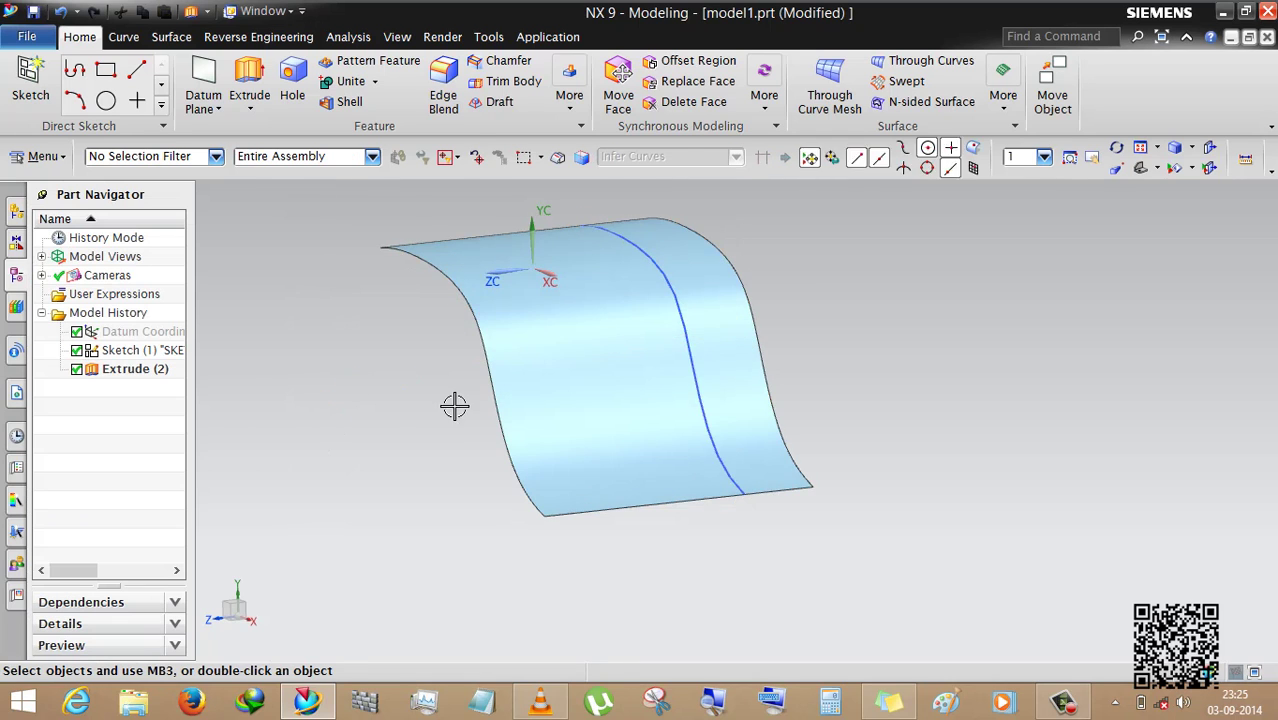
Step: Start a Trim and Extend by distance on the sheet's curved +Z side edge with a 10 mm extension
{"action": "middle_click_drag", "start_coordinate": [451, 405], "coordinate": [471, 277]}
{"action": "left_click", "coordinate": [570, 96]}
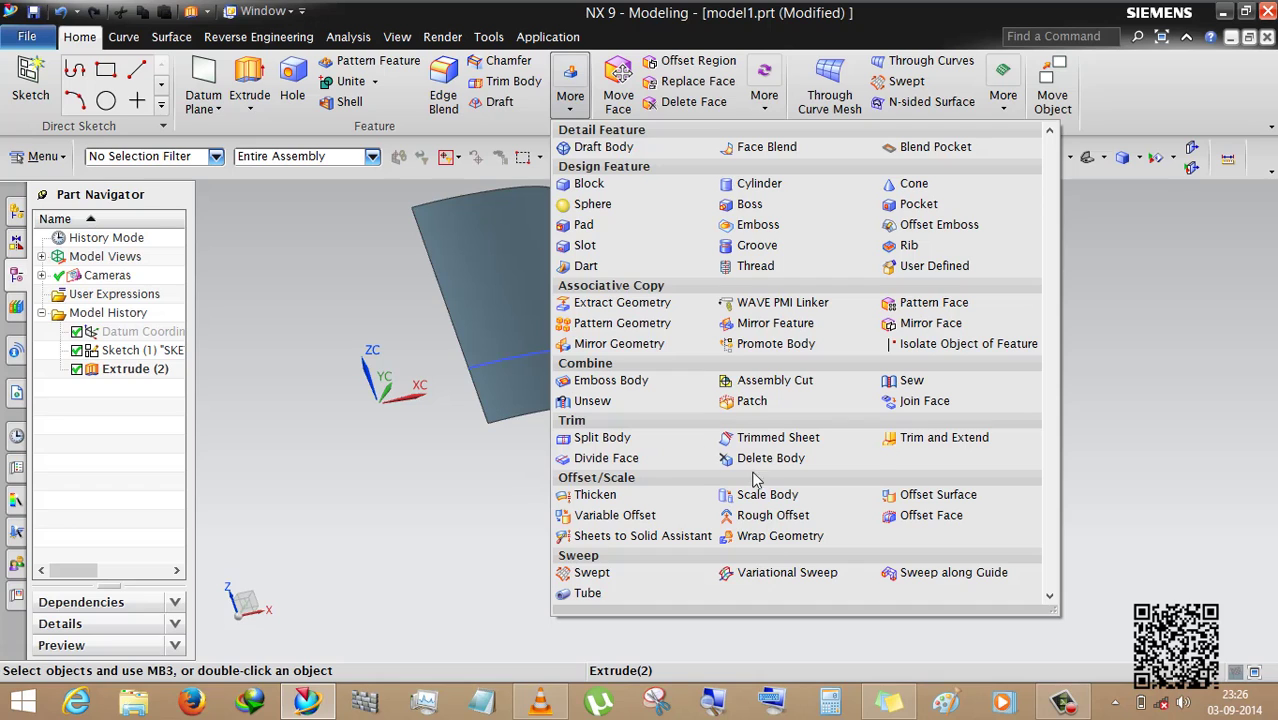
{"action": "left_click", "coordinate": [912, 447]}
{"action": "middle_click_drag", "start_coordinate": [384, 280], "coordinate": [588, 385]}
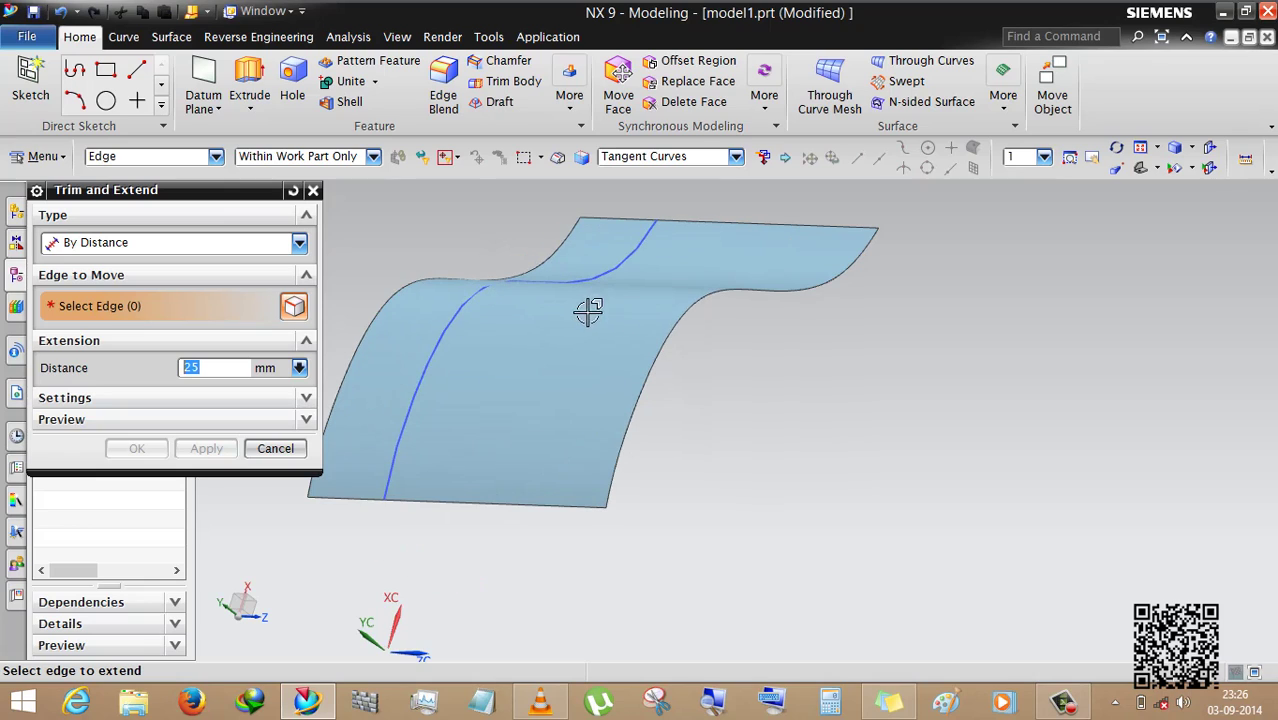
{"action": "left_click", "coordinate": [680, 314]}
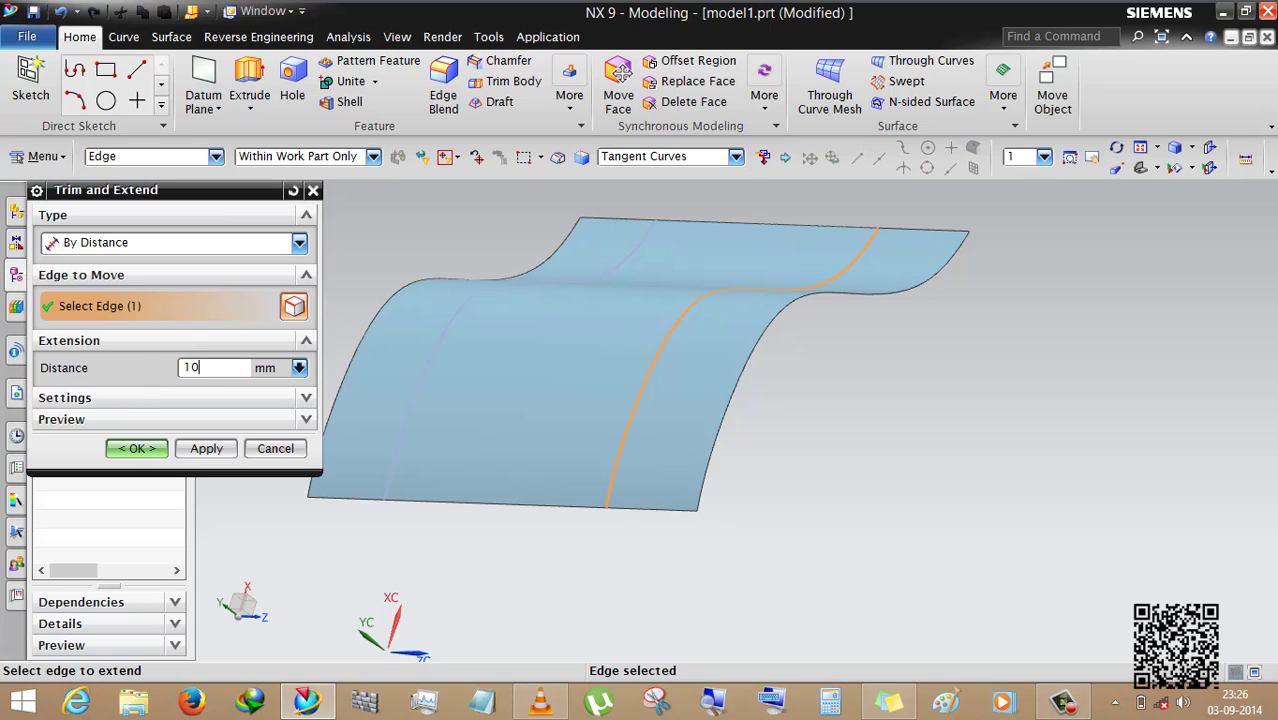
{"action": "key", "text": "Return"}
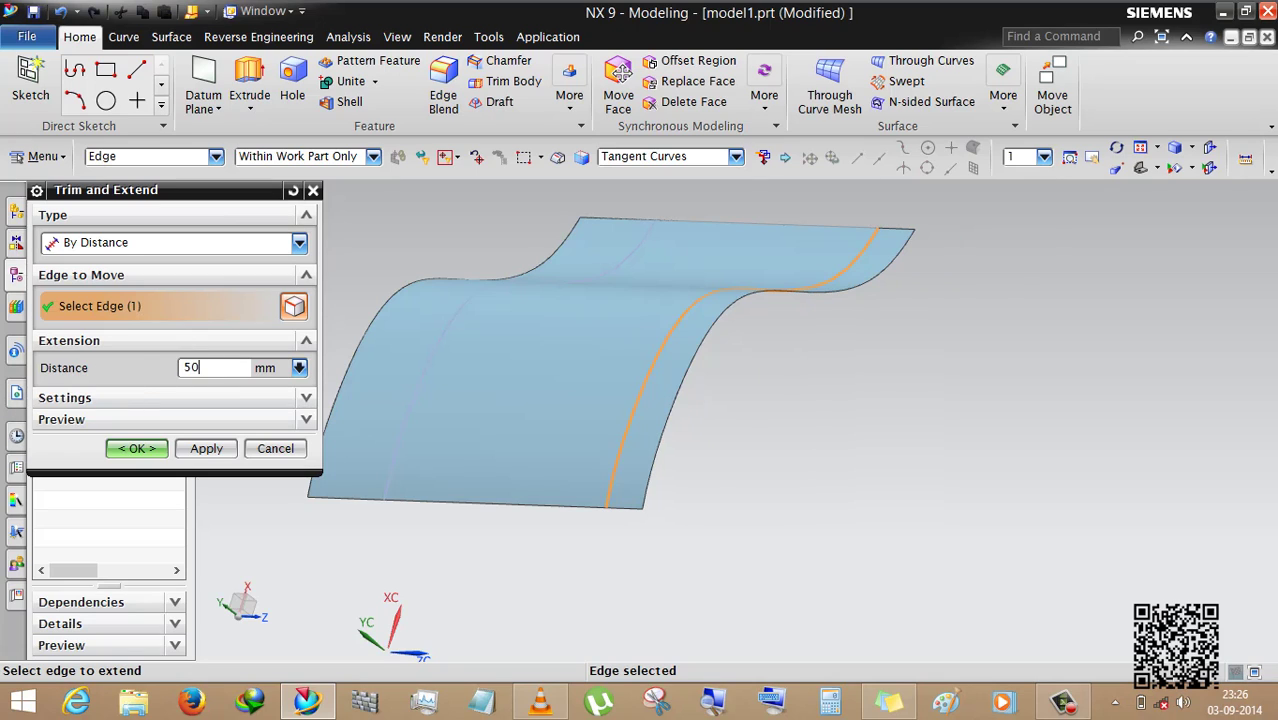
Step: Try a 50 mm extension distance and set it back to 10 mm
{"action": "key", "text": "Return"}
{"action": "type", "text": "10"}
{"action": "key", "text": "Return"}
Step: Set the extension method to Natural Tangent
{"action": "left_click", "coordinate": [141, 399]}
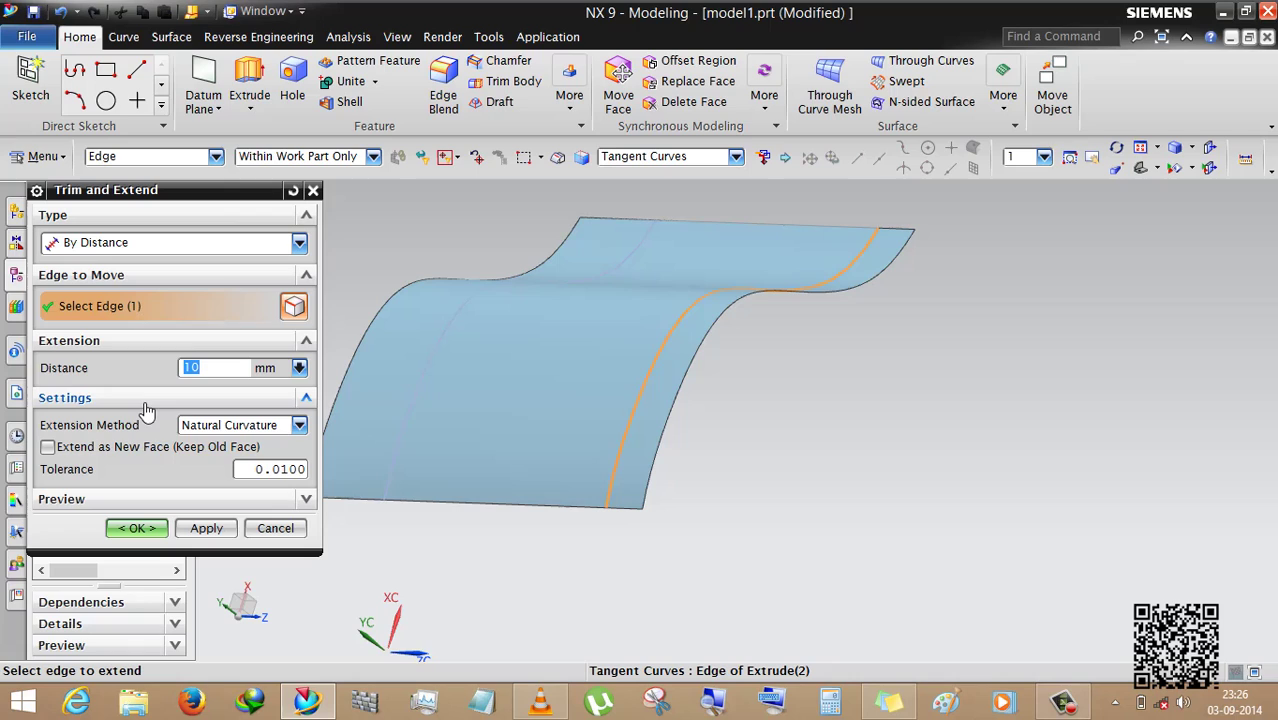
{"action": "left_click", "coordinate": [224, 428]}
{"action": "left_click", "coordinate": [232, 460]}
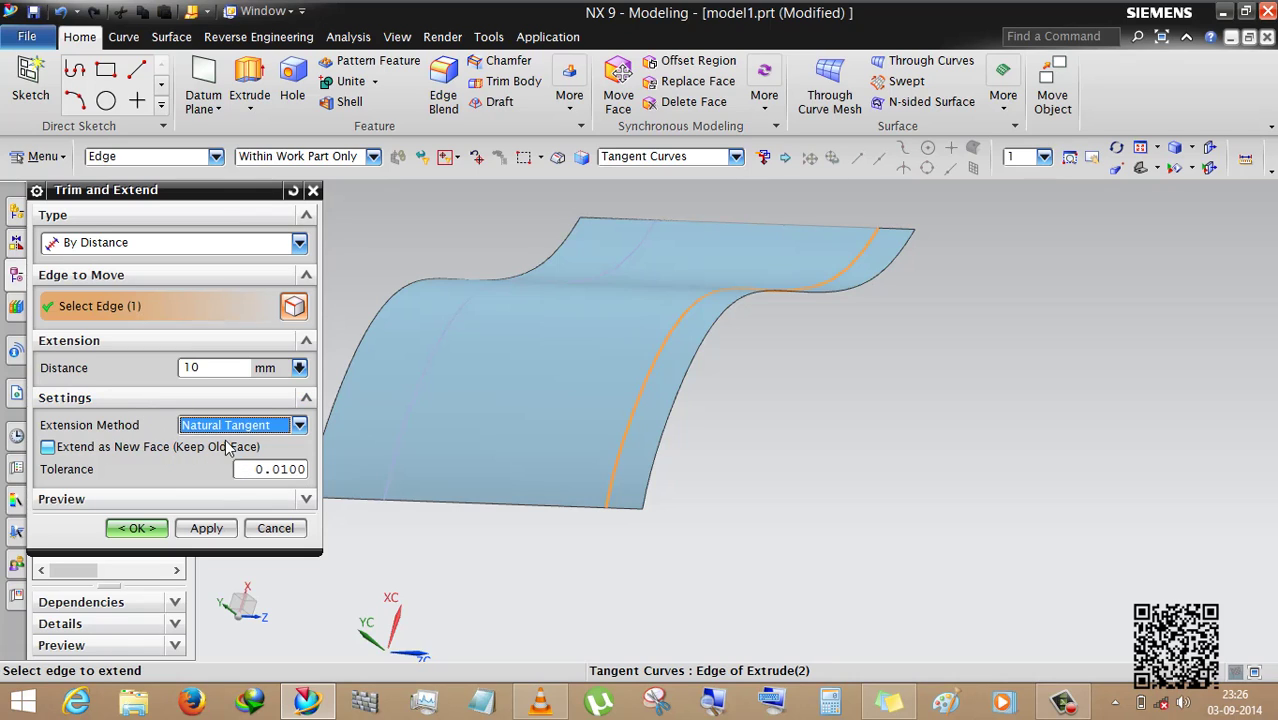
Step: Try the Mirrored extension method and set the extension method to Natural Curvature
{"action": "left_click", "coordinate": [230, 426]}
{"action": "left_click", "coordinate": [205, 476]}
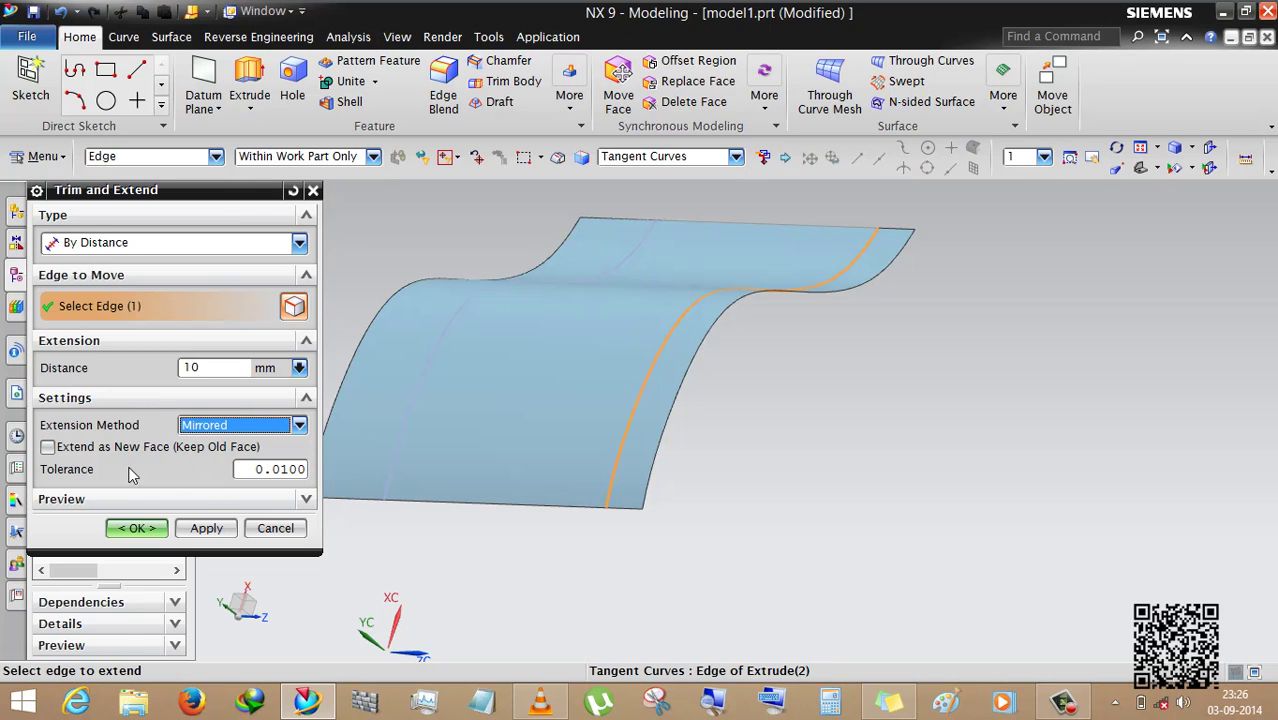
{"action": "left_click", "coordinate": [234, 426]}
{"action": "left_click", "coordinate": [220, 444]}
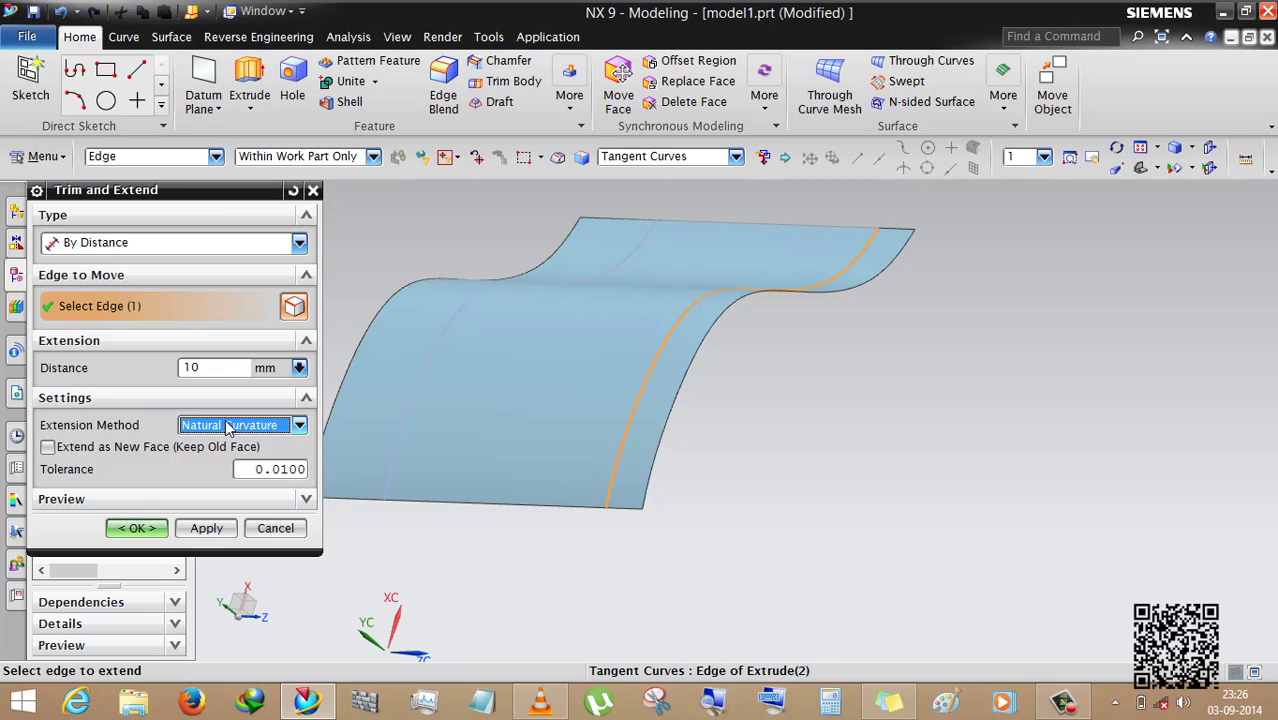
{"action": "left_click", "coordinate": [228, 427]}
{"action": "left_click", "coordinate": [207, 424]}
{"action": "left_click", "coordinate": [212, 430]}
{"action": "left_click", "coordinate": [229, 430]}
Step: Review the available Trim and Extend types, keep By Distance, and complete the 10 mm sheet extension
{"action": "left_click", "coordinate": [157, 246]}
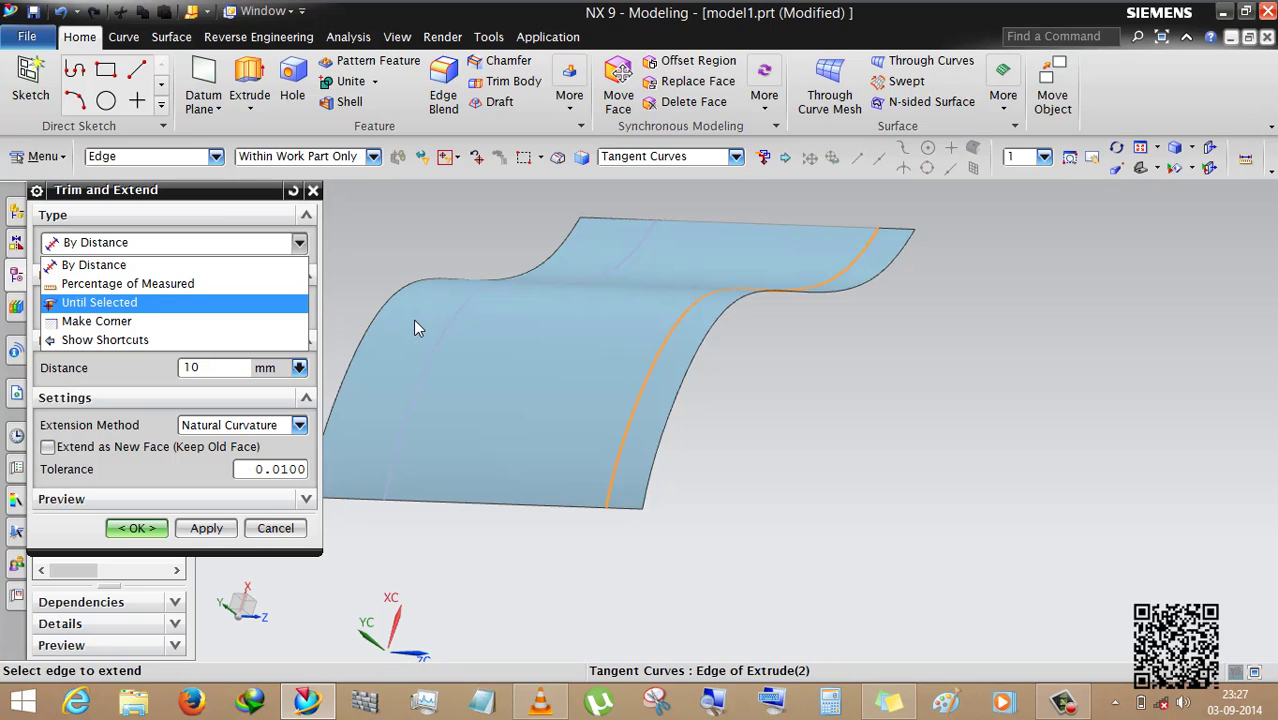
{"action": "left_click", "coordinate": [155, 265]}
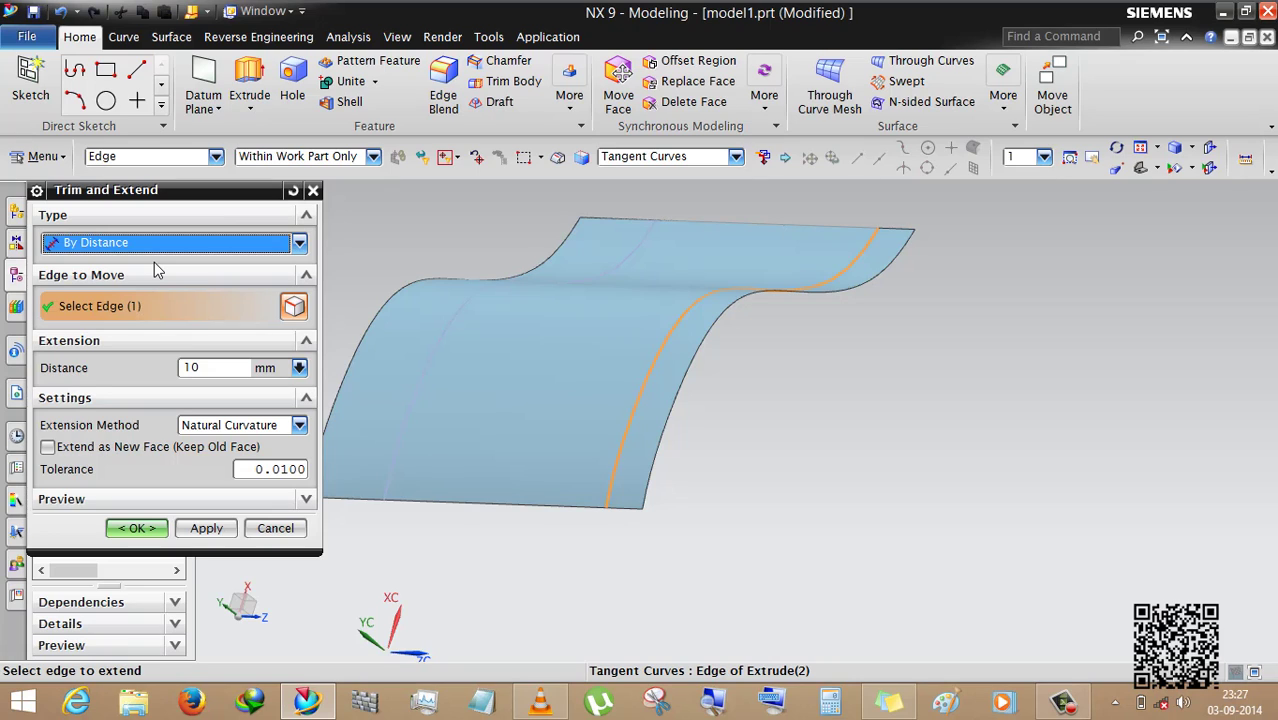
{"action": "left_click", "coordinate": [163, 246]}
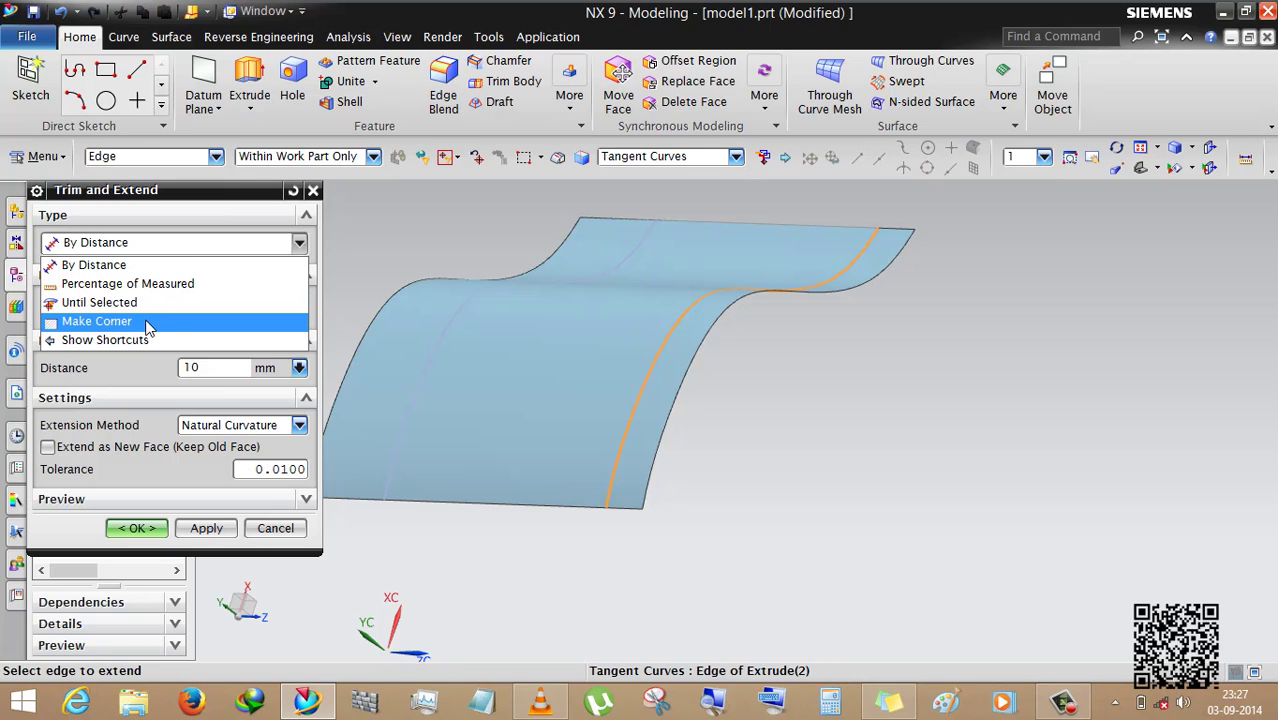
{"action": "left_click", "coordinate": [131, 266]}
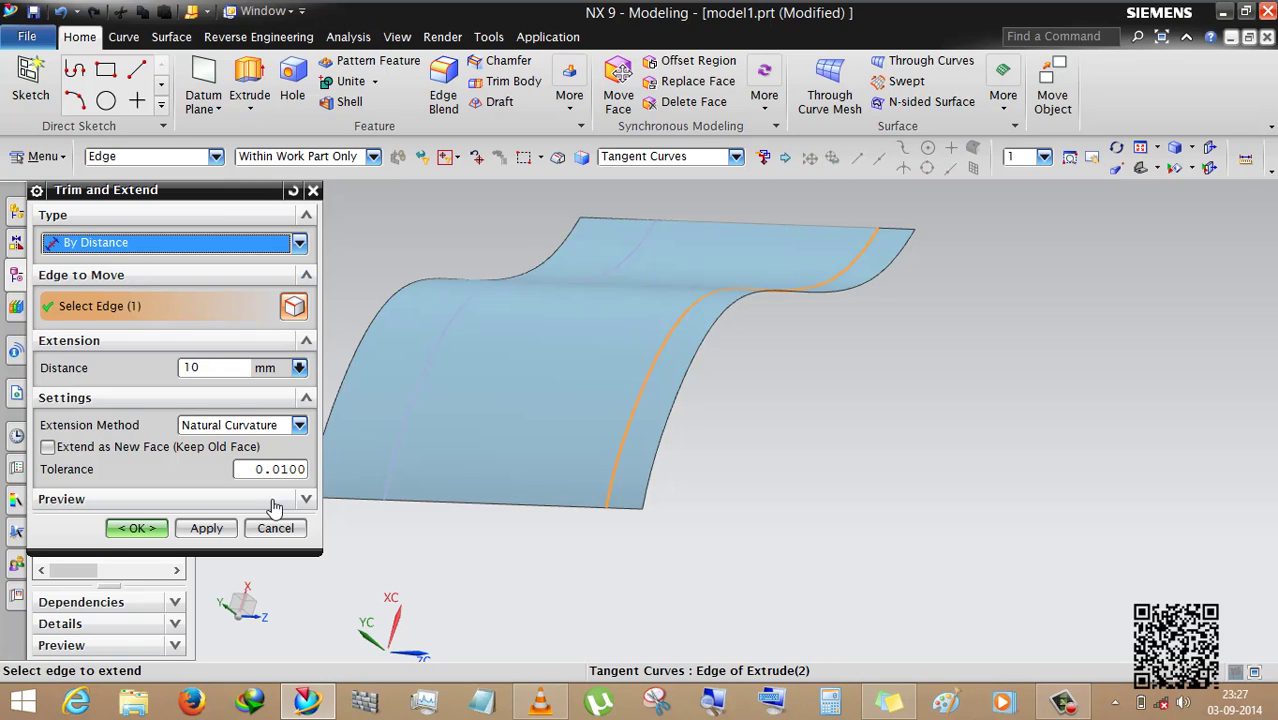
{"action": "left_click", "coordinate": [138, 528]}
Step: Hide the spline sketch that the sheet was extruded from
{"action": "right_click", "coordinate": [249, 265]}
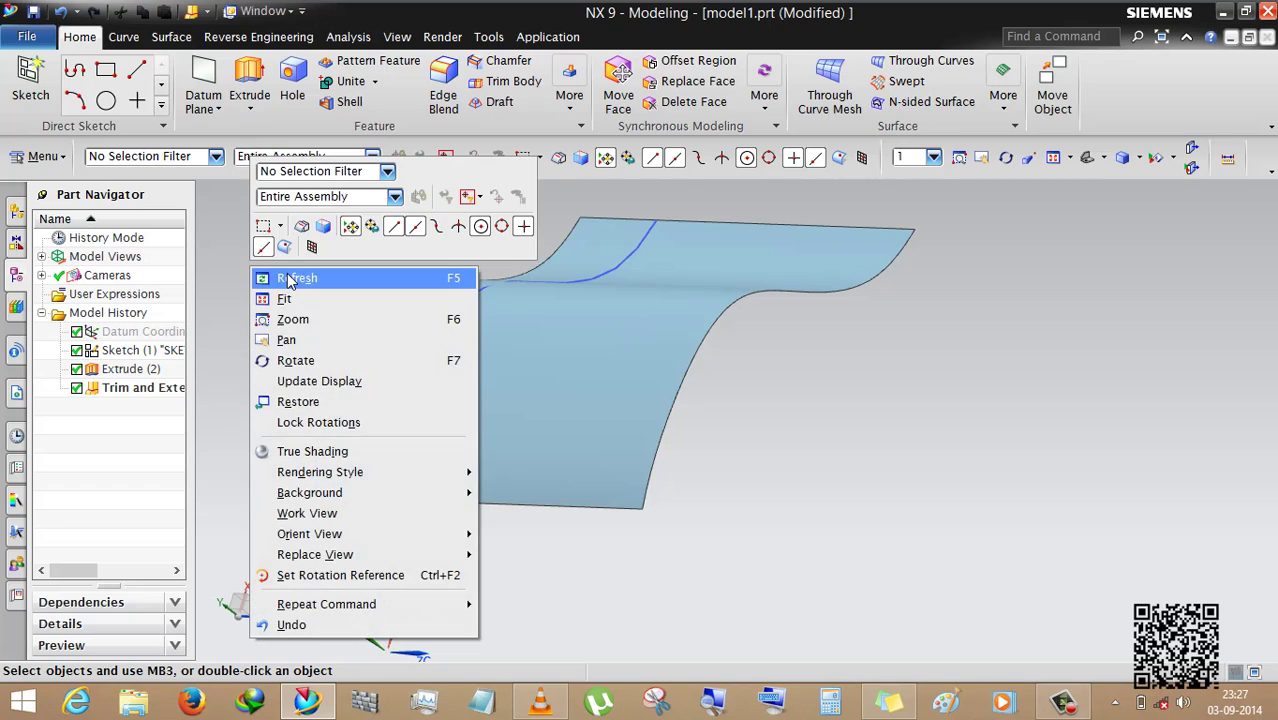
{"action": "left_click", "coordinate": [356, 341]}
{"action": "left_click", "coordinate": [434, 368]}
{"action": "right_click", "coordinate": [423, 357]}
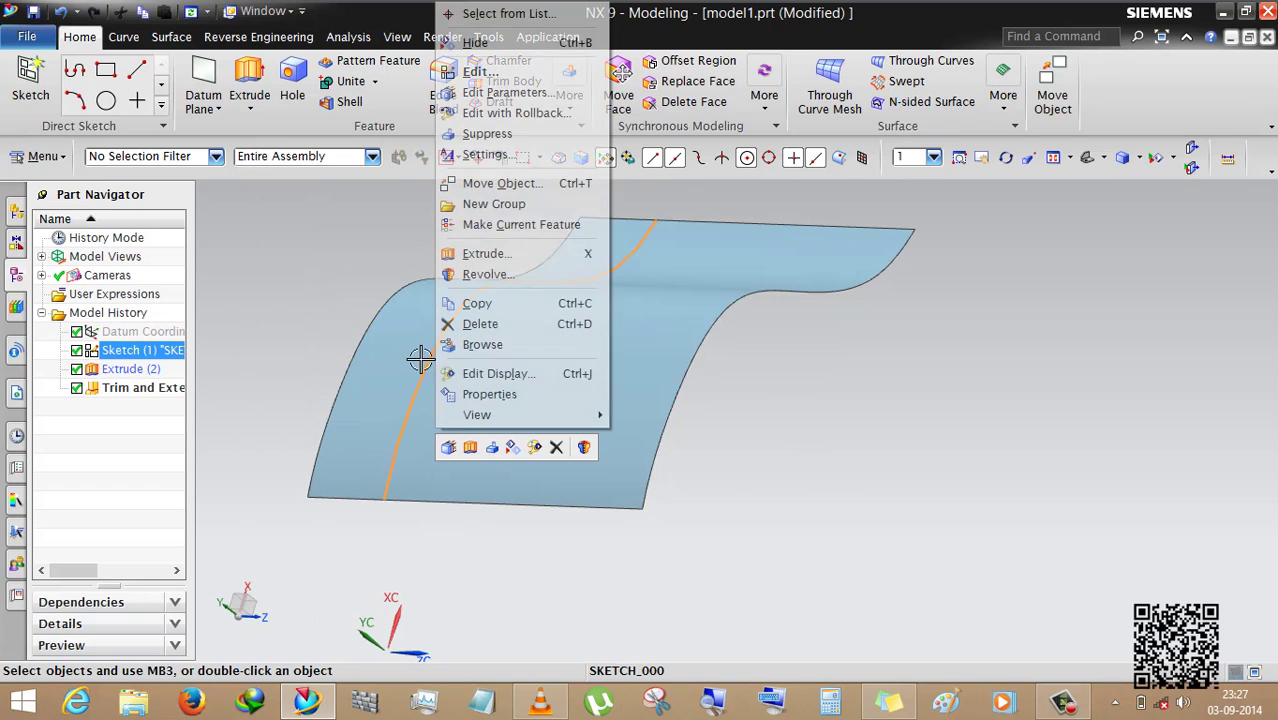
{"action": "left_click", "coordinate": [455, 55]}
Step: Create a new sketch on the inferred XC-YC plane
{"action": "mouse_move", "coordinate": [728, 502]}
{"action": "middle_mouse_down"}
{"action": "mouse_move", "coordinate": [657, 448]}
{"action": "mouse_move", "coordinate": [659, 487]}
{"action": "middle_mouse_up"}
{"action": "middle_click_drag", "start_coordinate": [528, 340], "coordinate": [540, 398]}
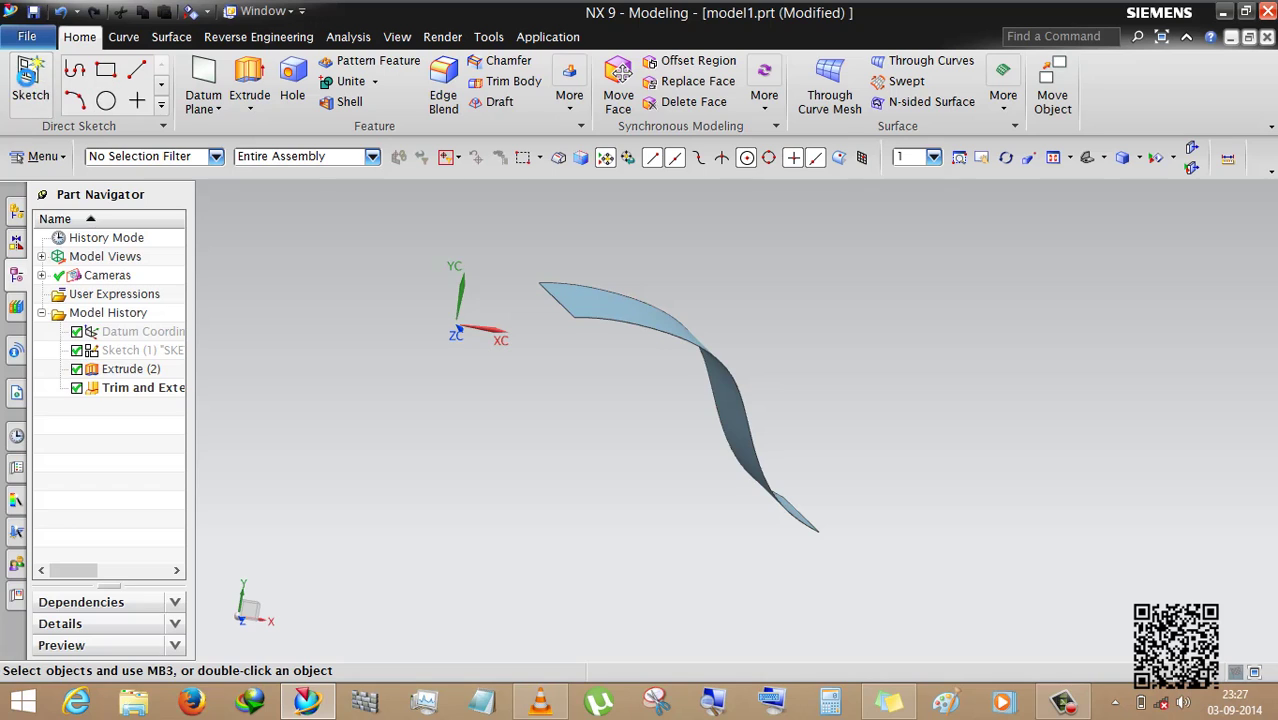
{"action": "key", "text": "s"}
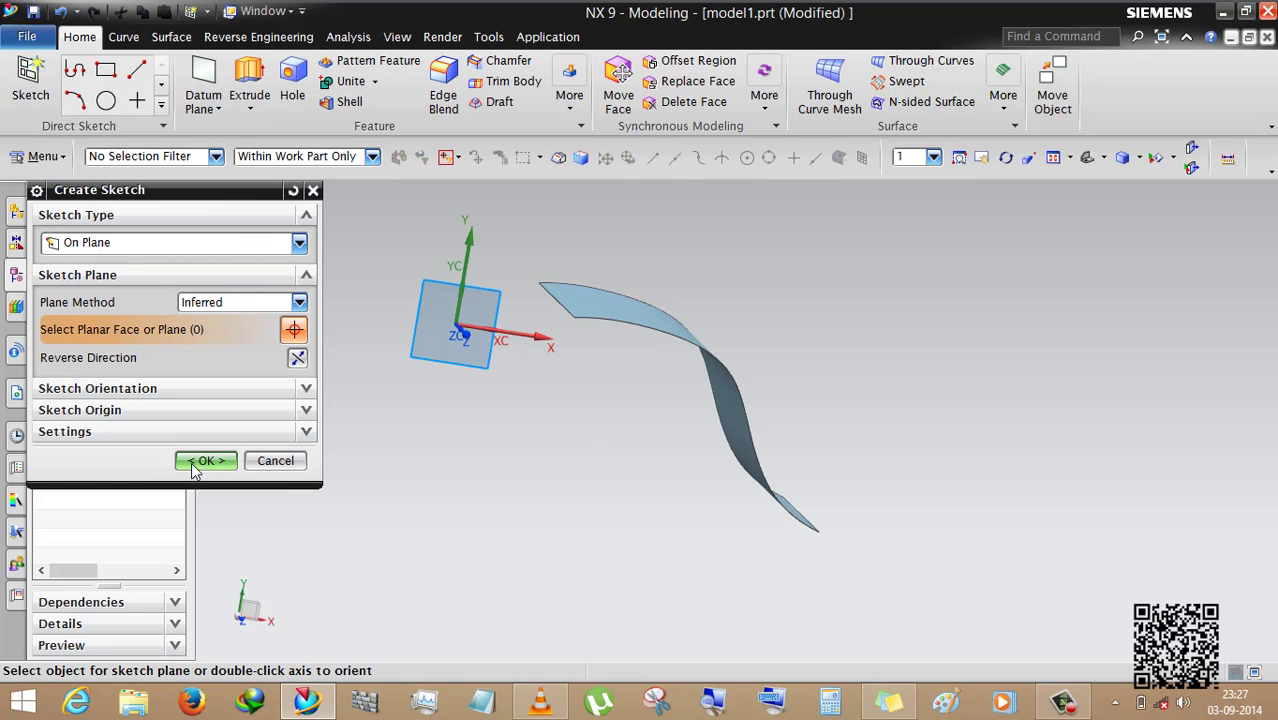
{"action": "left_click", "coordinate": [203, 462]}
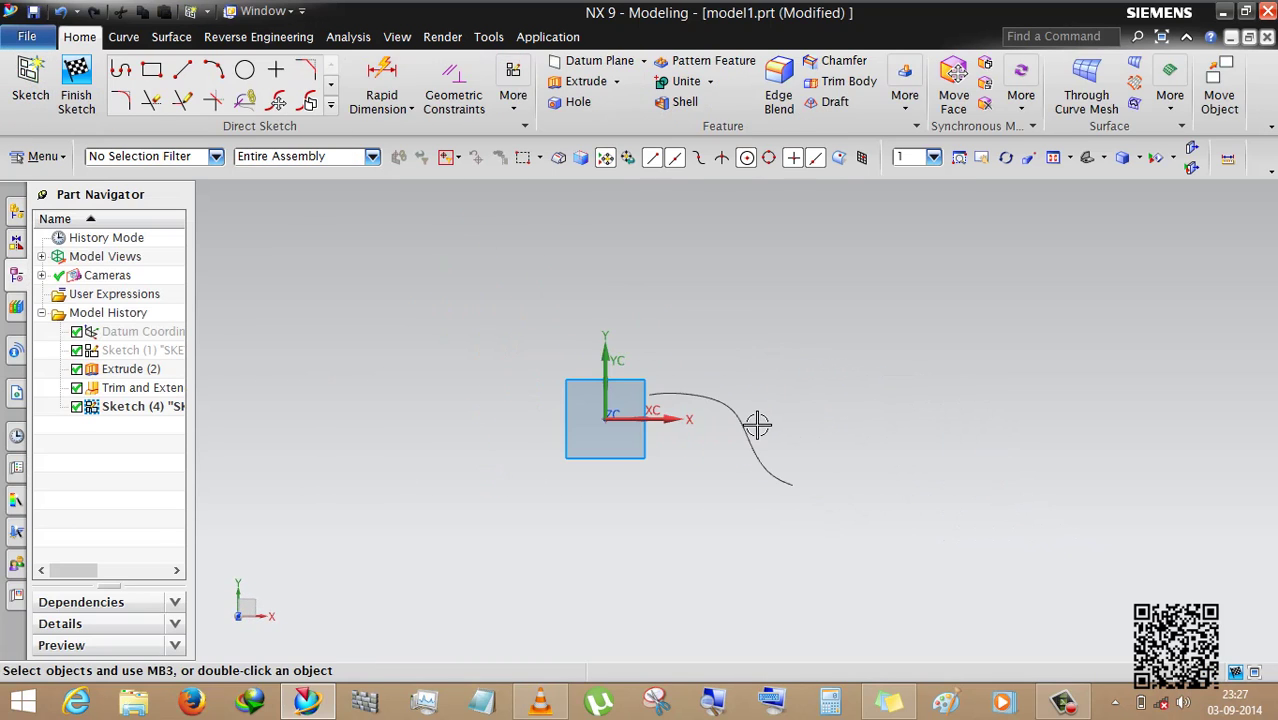
{"action": "scroll", "coordinate": [706, 470], "scroll_direction": "up", "scroll_amount": 4}
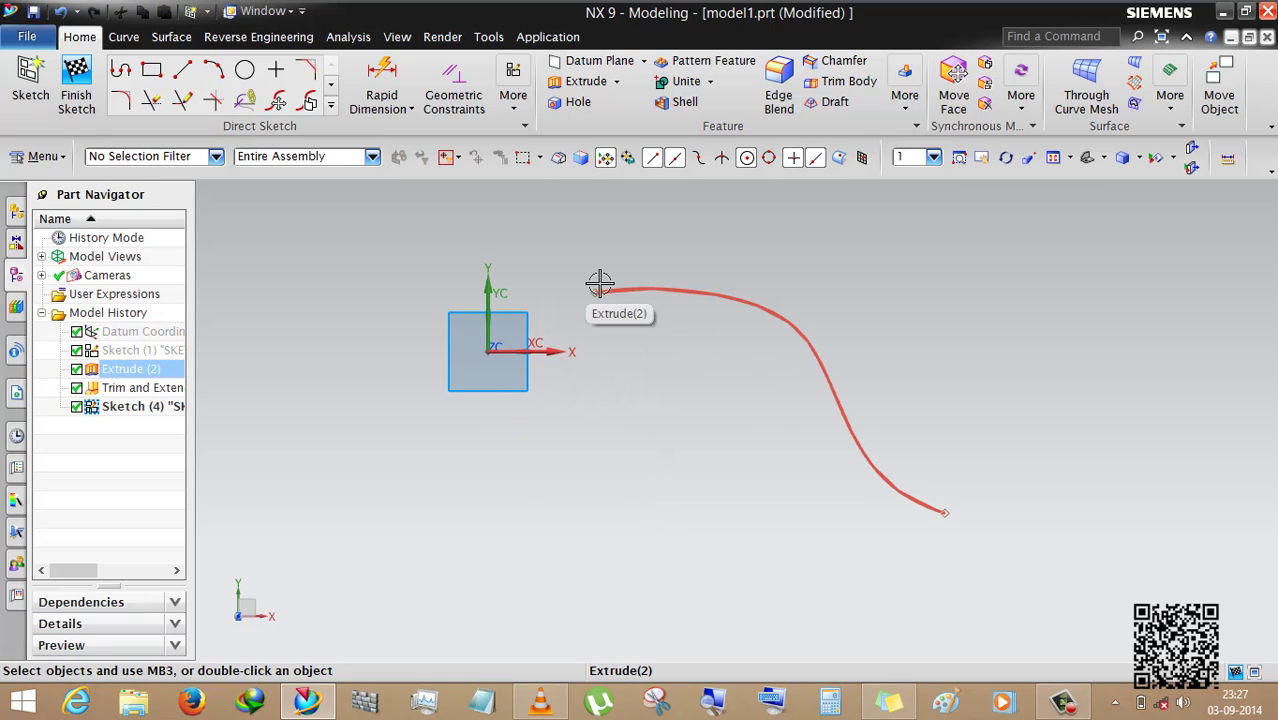
{"action": "left_click", "coordinate": [842, 440]}
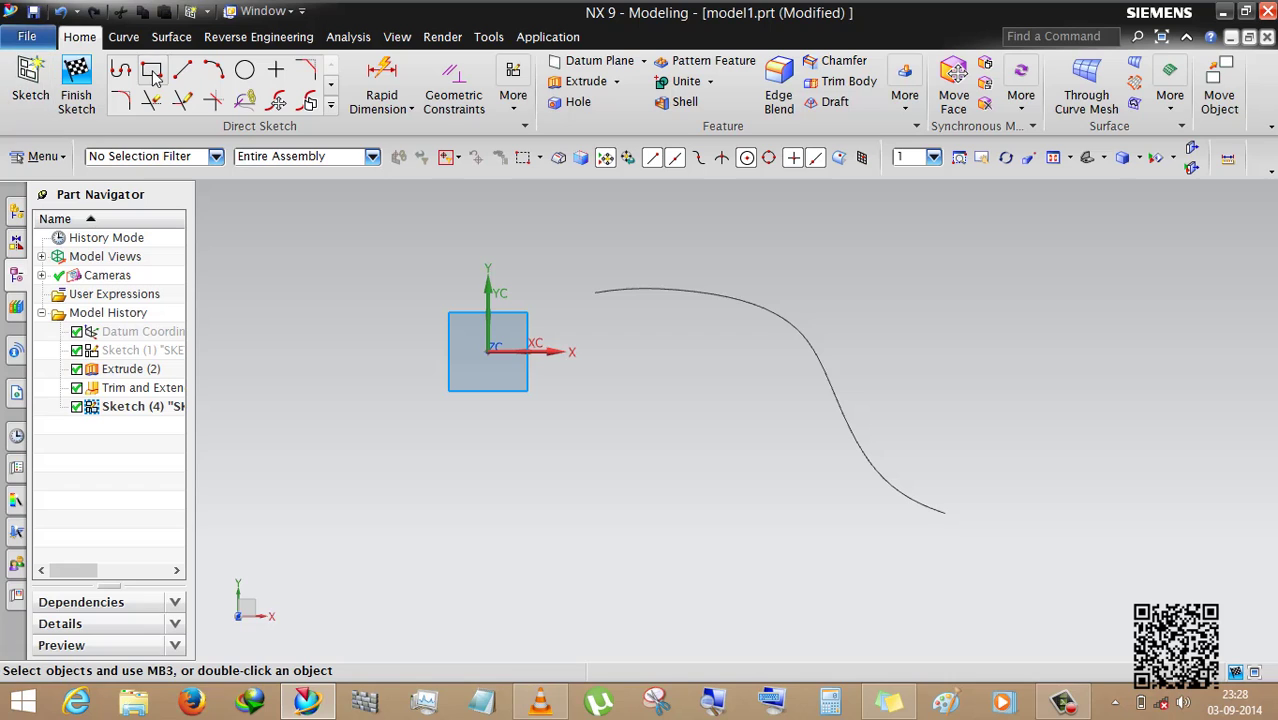
Step: Sketch two connected line segments about 22 mm and 33 mm long, sloping down beneath the sheet's curved profile
{"action": "left_click", "coordinate": [122, 66]}
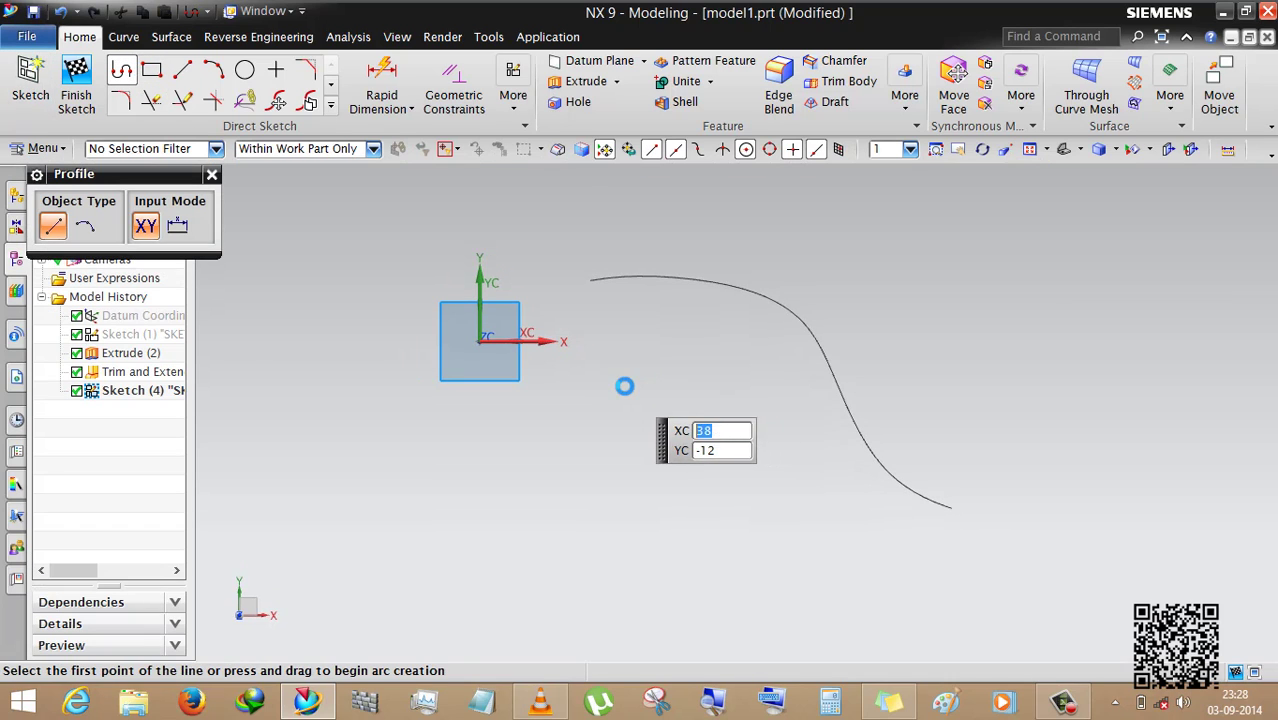
{"action": "left_click", "coordinate": [625, 388]}
{"action": "left_click", "coordinate": [686, 442]}
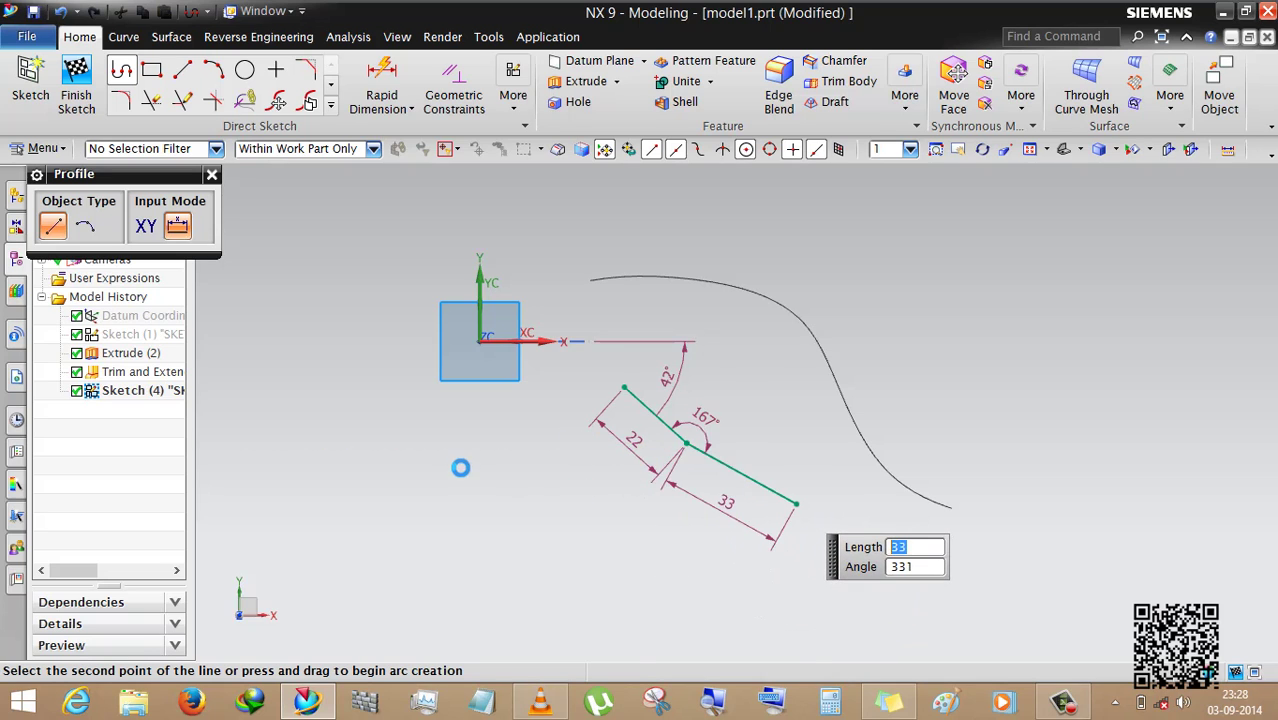
{"action": "right_click", "coordinate": [399, 300]}
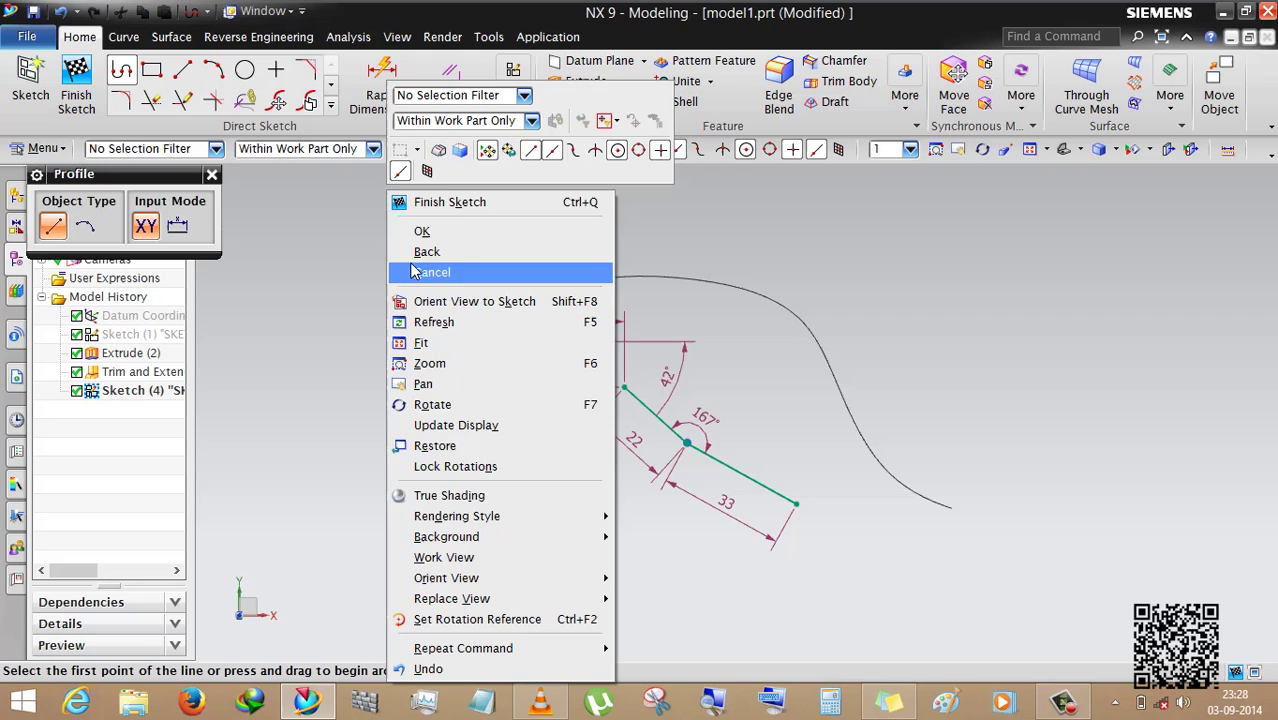
{"action": "left_click", "coordinate": [418, 203]}
{"action": "mouse_move", "coordinate": [548, 479]}
{"action": "middle_mouse_down"}
{"action": "mouse_move", "coordinate": [553, 408]}
{"action": "mouse_move", "coordinate": [531, 456]}
{"action": "mouse_move", "coordinate": [545, 468]}
{"action": "middle_mouse_up"}
Step: Delete the lower line segment, stretch the remaining one to about 56.3 mm, and finish the sketch
{"action": "double_click", "coordinate": [650, 413]}
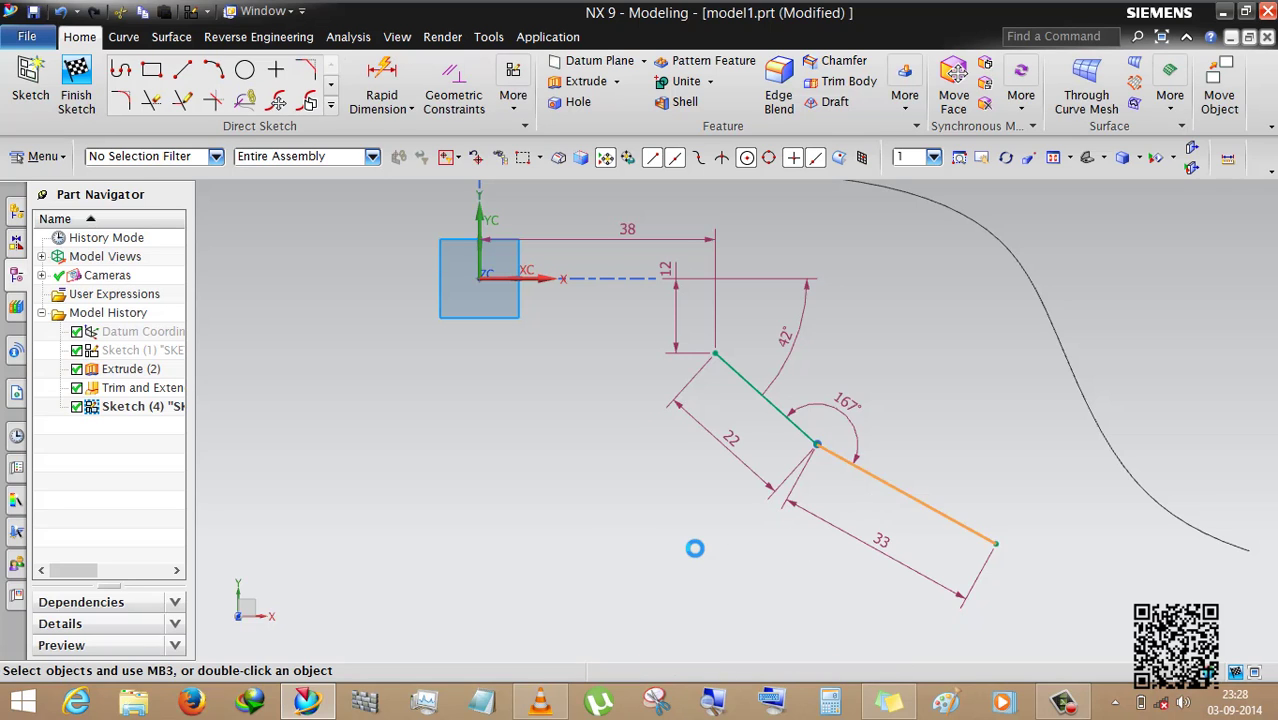
{"action": "key", "text": "Delete"}
{"action": "left_click_drag", "start_coordinate": [816, 442], "coordinate": [975, 587]}
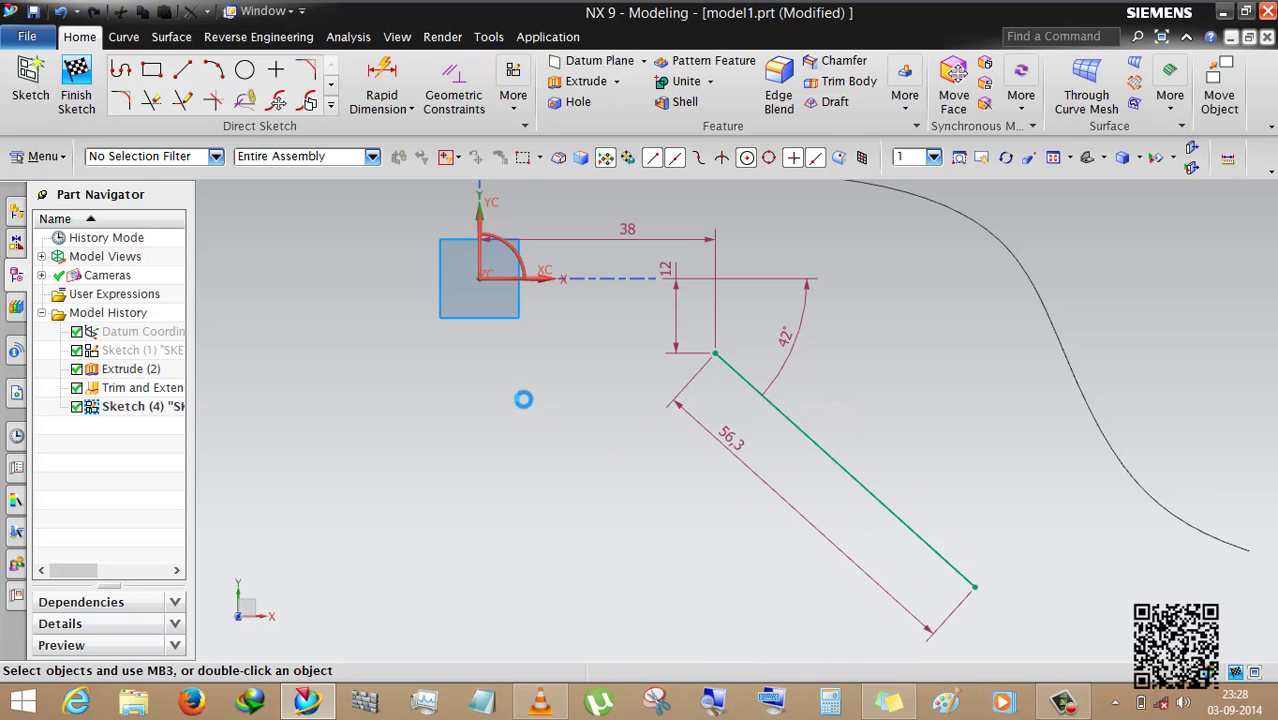
{"action": "right_click", "coordinate": [523, 399]}
{"action": "left_click", "coordinate": [580, 12]}
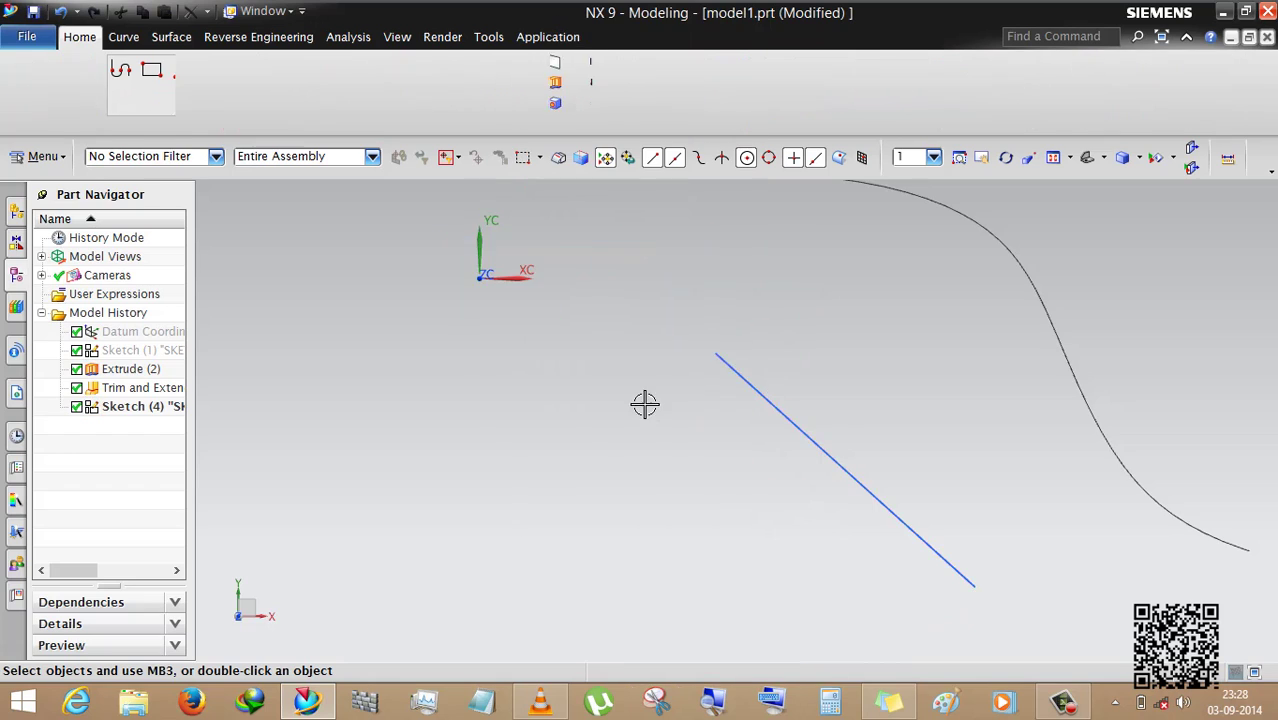
Step: Start an Extrude with the sloped sketch line as its section
{"action": "mouse_move", "coordinate": [633, 491]}
{"action": "middle_mouse_down"}
{"action": "mouse_move", "coordinate": [633, 462]}
{"action": "mouse_move", "coordinate": [603, 430]}
{"action": "middle_mouse_up"}
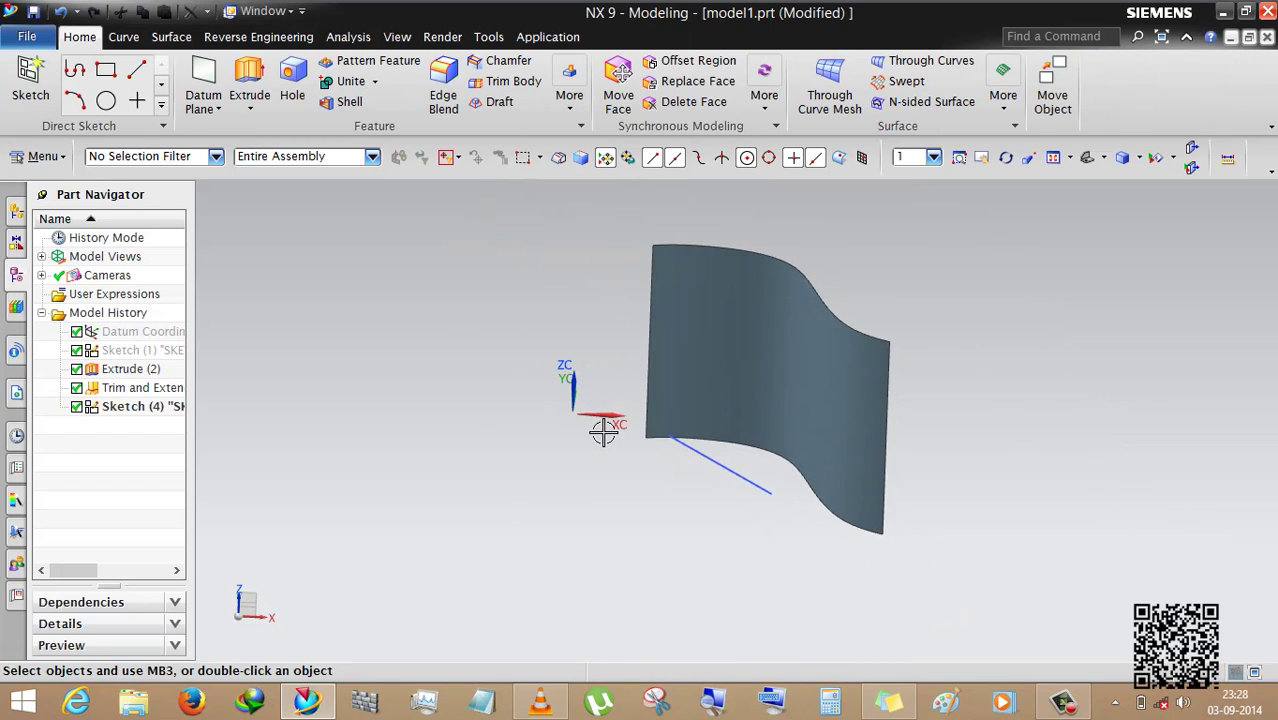
{"action": "scroll", "coordinate": [548, 450], "scroll_direction": "down", "scroll_amount": 3}
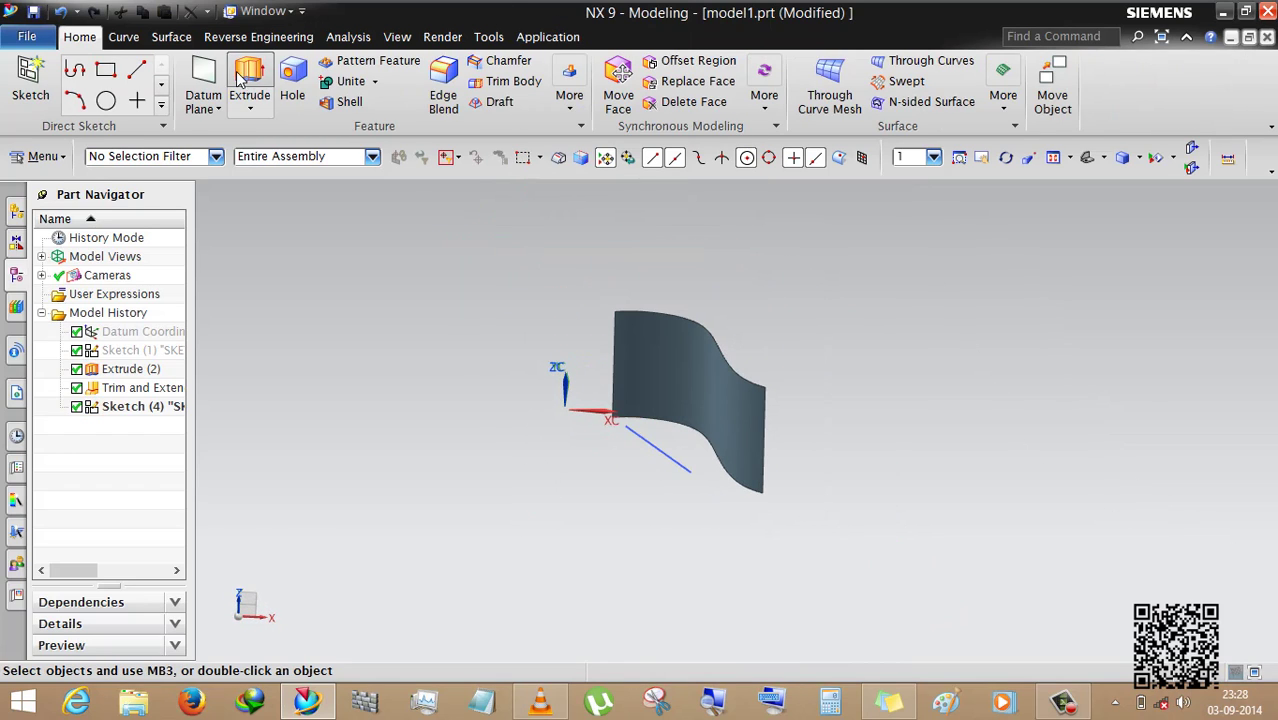
{"action": "left_click", "coordinate": [653, 444]}
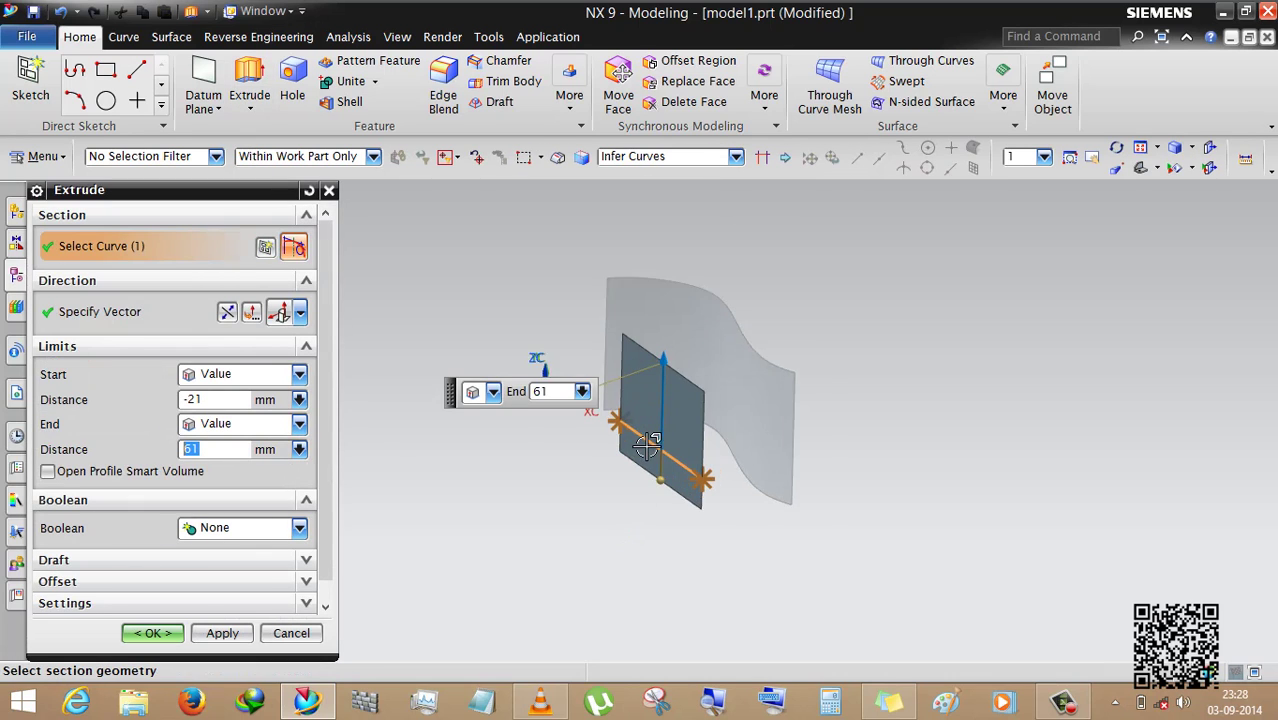
{"action": "middle_click_drag", "start_coordinate": [583, 475], "coordinate": [519, 471]}
{"action": "scroll", "coordinate": [668, 348], "scroll_direction": "up", "scroll_amount": 2}
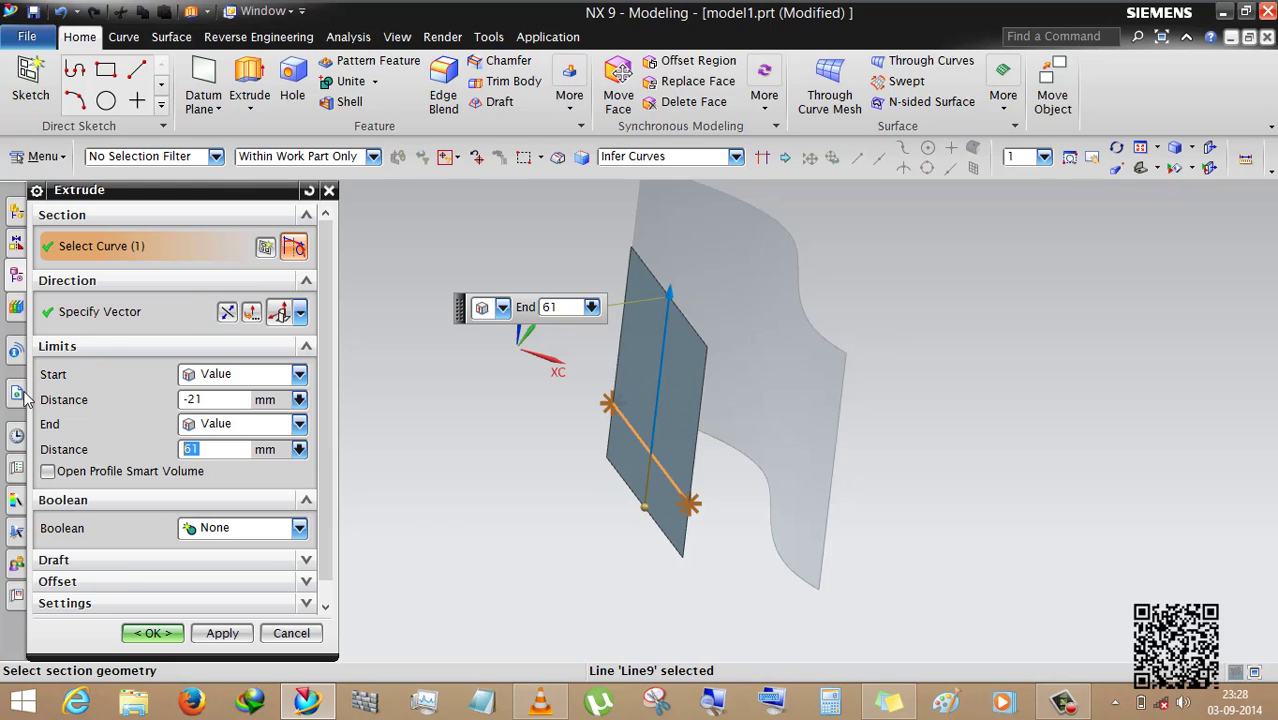
Step: Try ZC and -ZC as the extrude direction and set the vector to -YC
{"action": "left_click", "coordinate": [104, 314]}
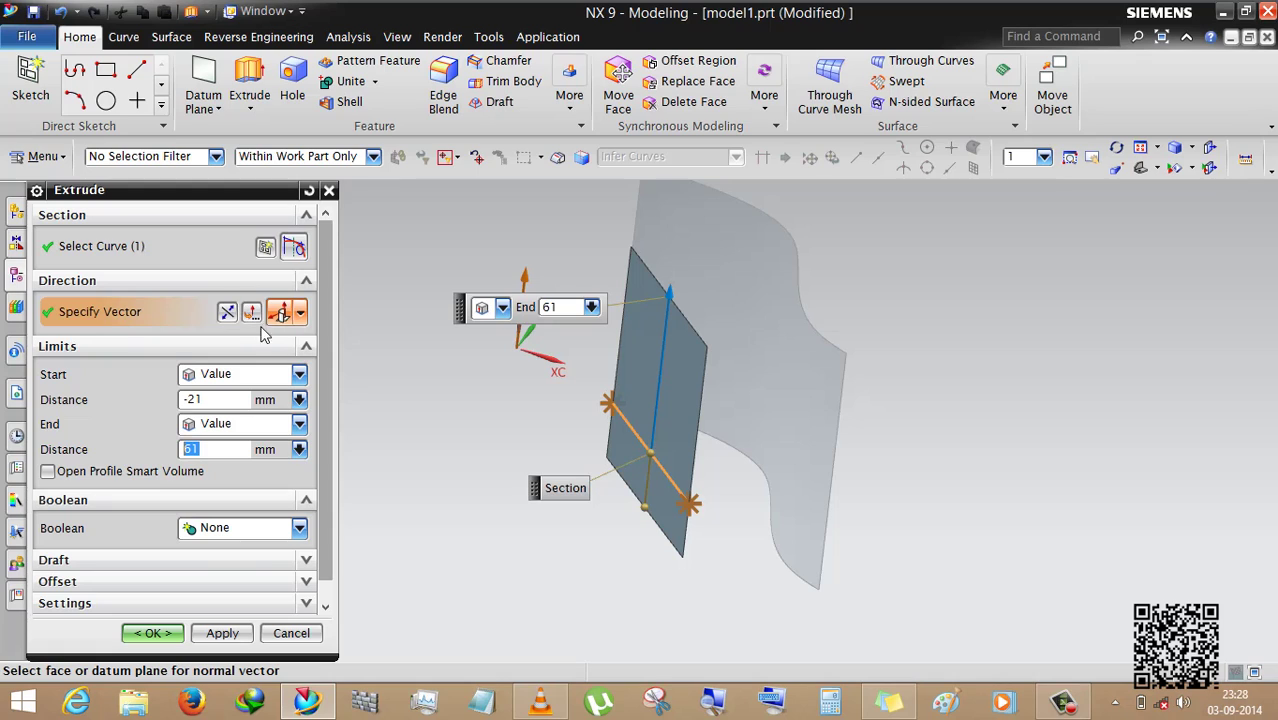
{"action": "left_click", "coordinate": [300, 313]}
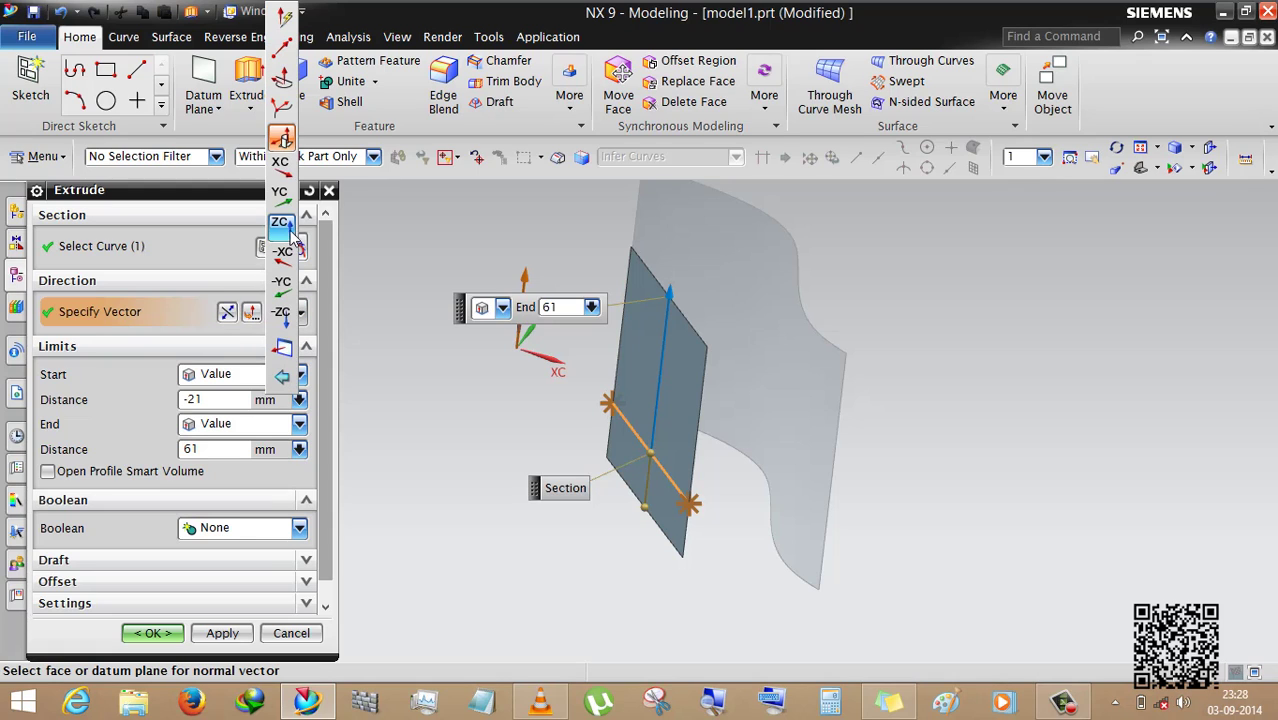
{"action": "left_click", "coordinate": [284, 233]}
{"action": "left_click", "coordinate": [300, 313]}
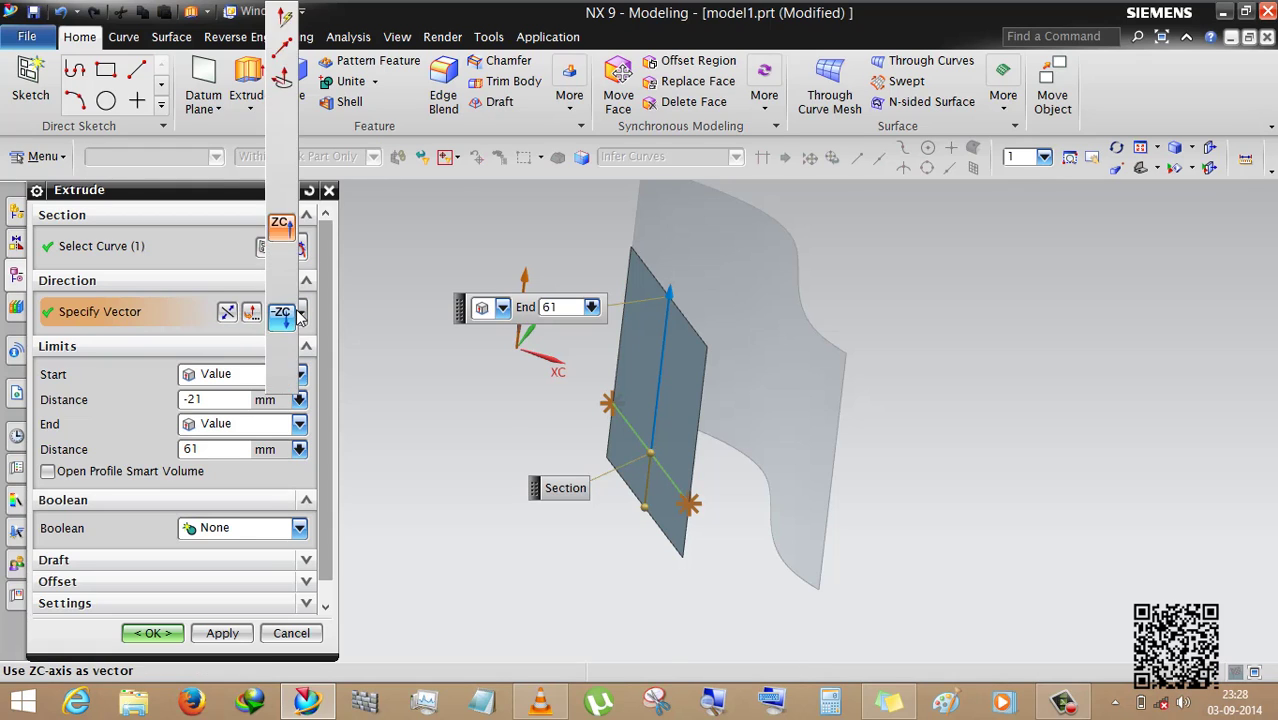
{"action": "left_click", "coordinate": [282, 311]}
{"action": "left_click", "coordinate": [301, 314]}
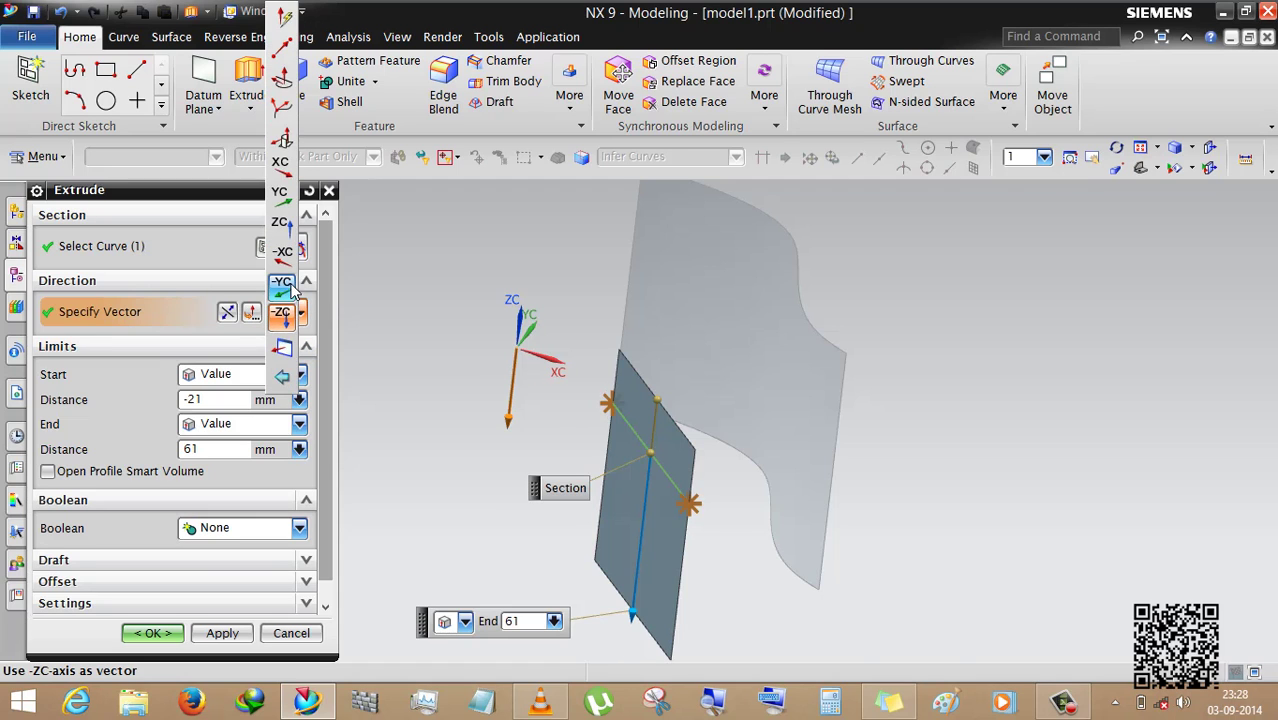
{"action": "left_click", "coordinate": [284, 284]}
Step: Set the extrude start to -67 mm so the flat sheet crosses the curved one, and create it with Boolean None
{"action": "middle_click_drag", "start_coordinate": [470, 468], "coordinate": [455, 436]}
{"action": "left_click_drag", "start_coordinate": [722, 357], "coordinate": [845, 302]}
{"action": "middle_click_drag", "start_coordinate": [884, 468], "coordinate": [605, 270]}
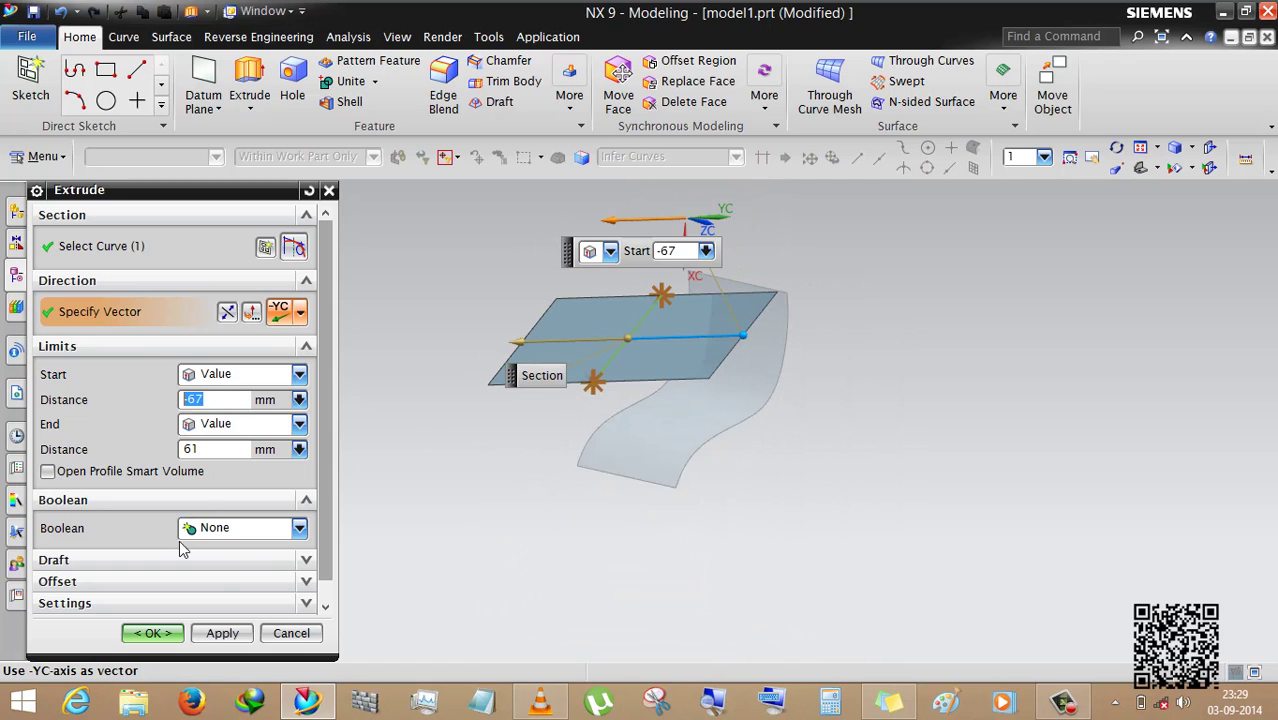
{"action": "left_click", "coordinate": [233, 530]}
{"action": "left_click", "coordinate": [213, 552]}
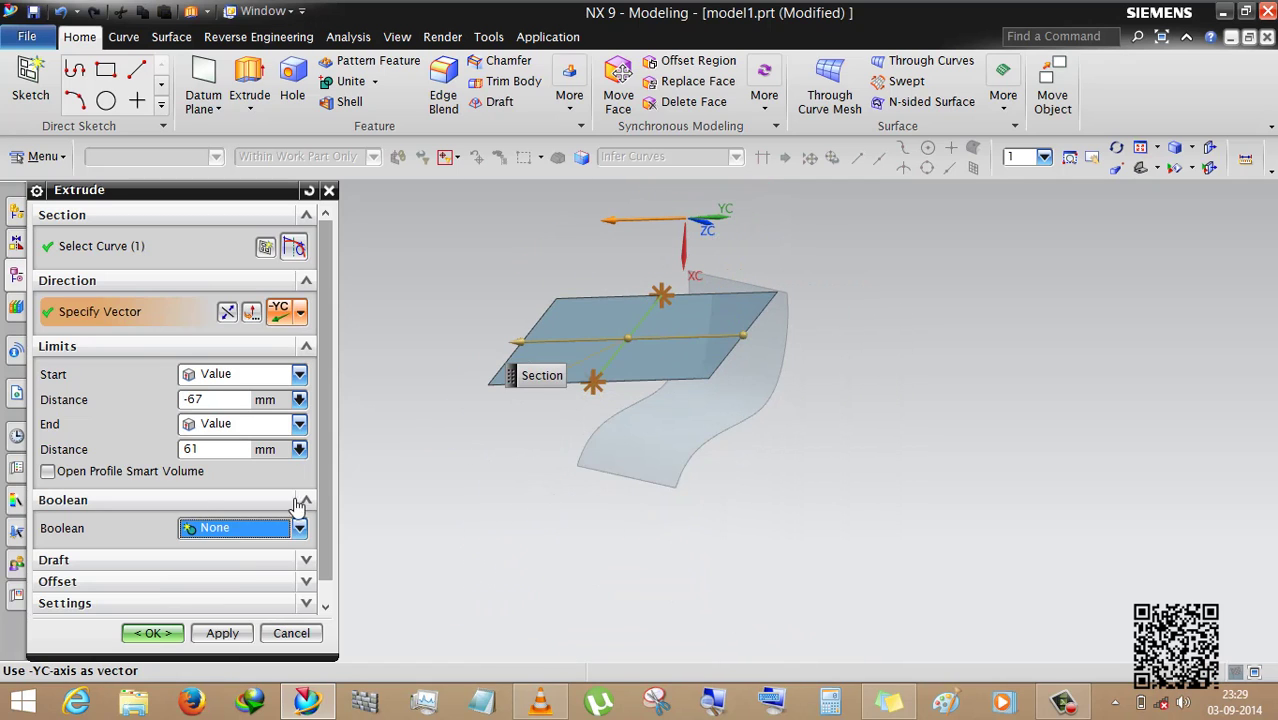
{"action": "left_click", "coordinate": [152, 633]}
Step: Start a Trimmed Sheet with the flat sheet as the target and the curved sheet as the boundary object
{"action": "middle_click_drag", "start_coordinate": [655, 320], "coordinate": [573, 380]}
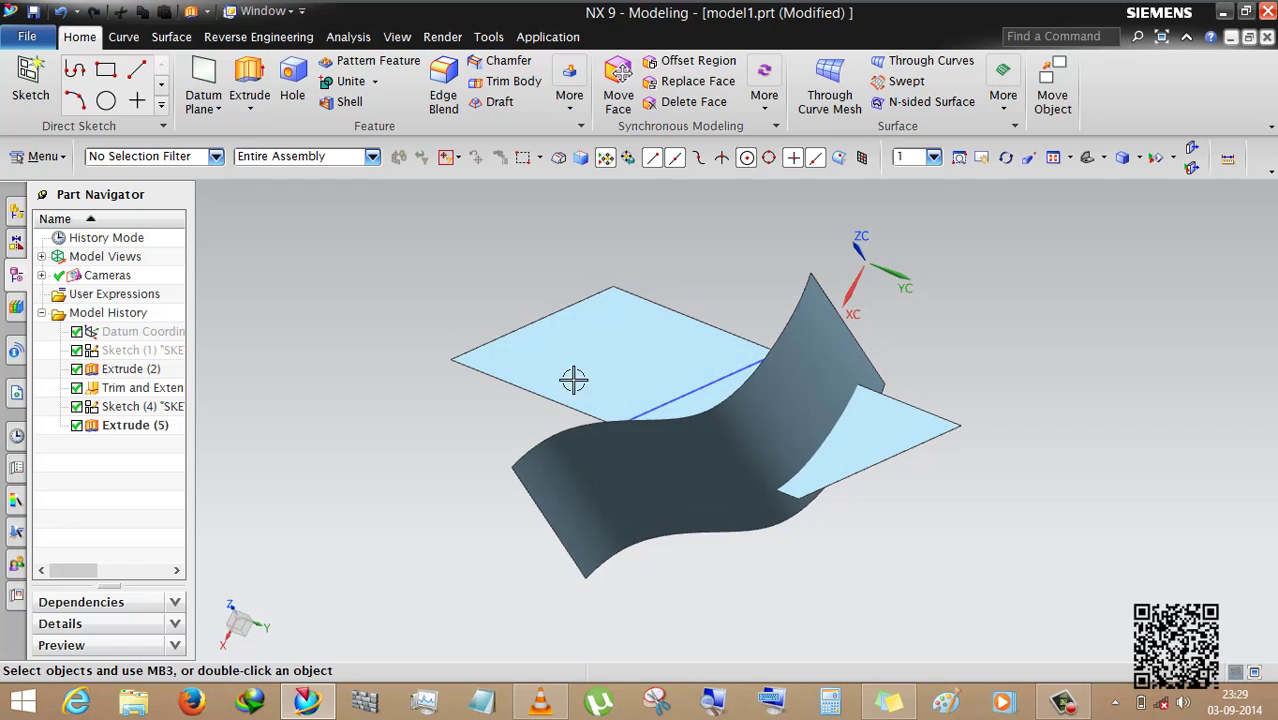
{"action": "middle_click_drag", "start_coordinate": [799, 402], "coordinate": [604, 172]}
{"action": "left_click", "coordinate": [567, 115]}
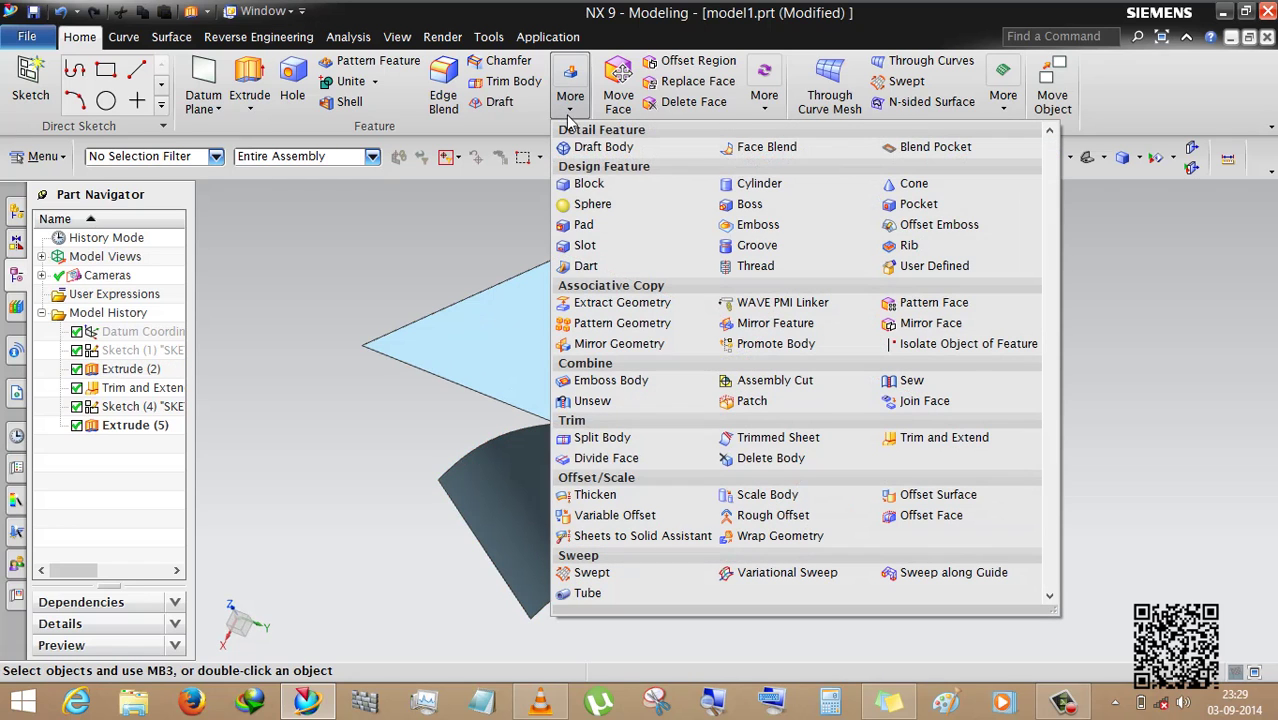
{"action": "left_click", "coordinate": [771, 443]}
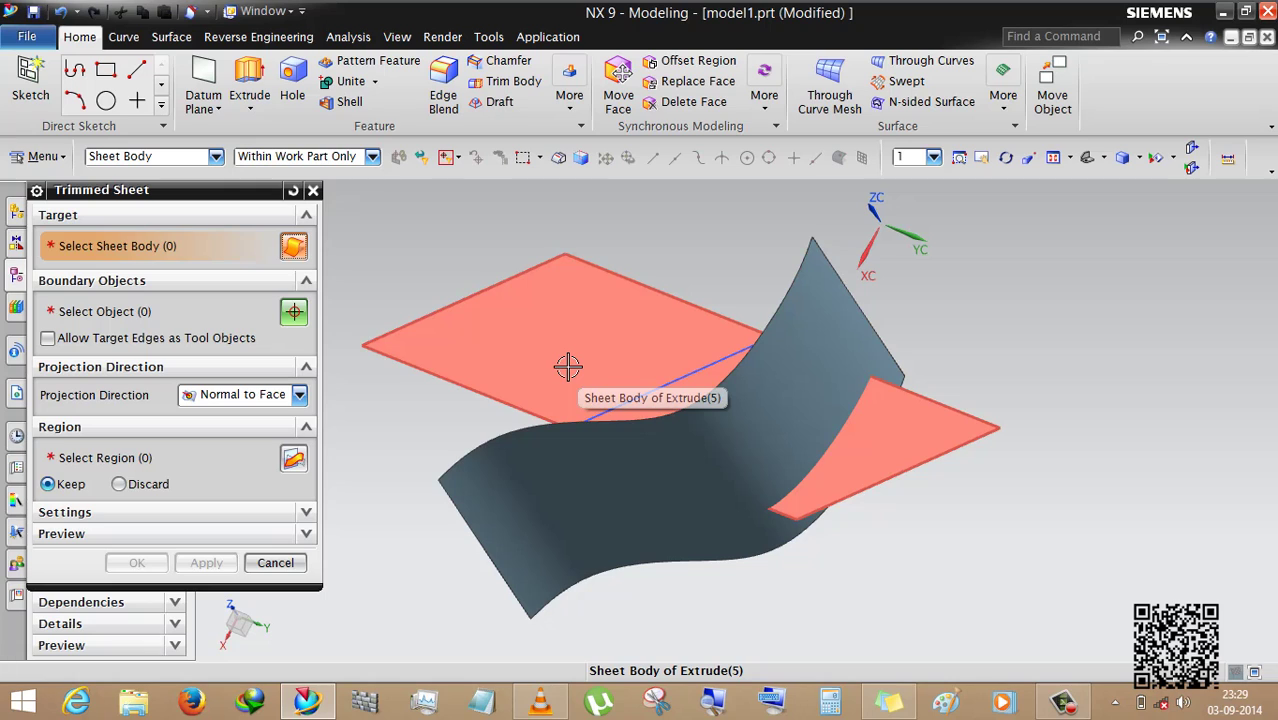
{"action": "left_click", "coordinate": [896, 432]}
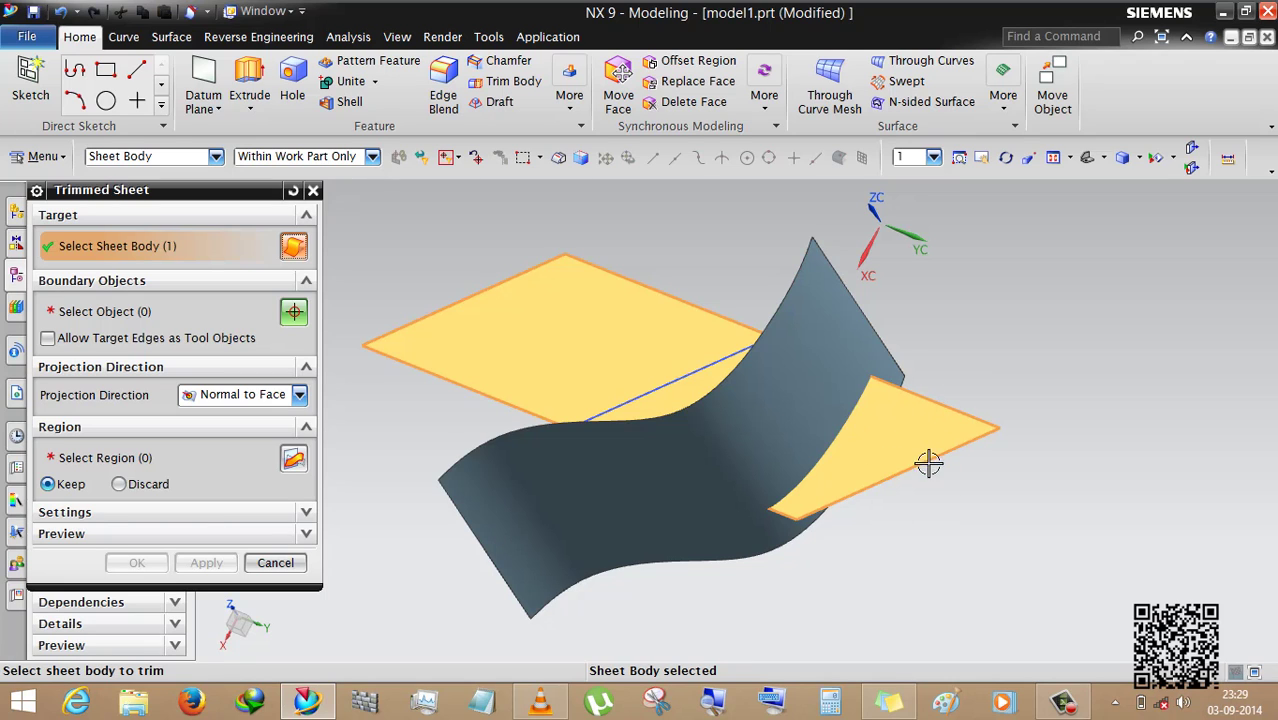
{"action": "left_click", "coordinate": [100, 312]}
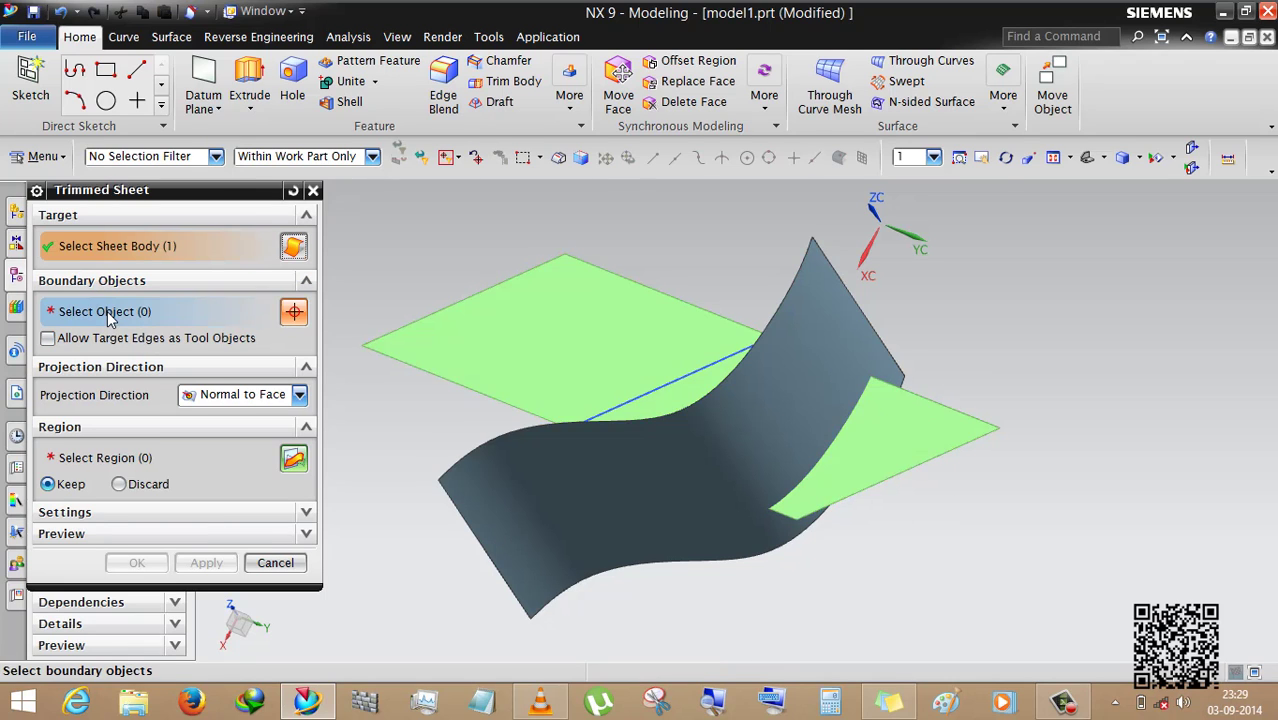
{"action": "left_click", "coordinate": [790, 376]}
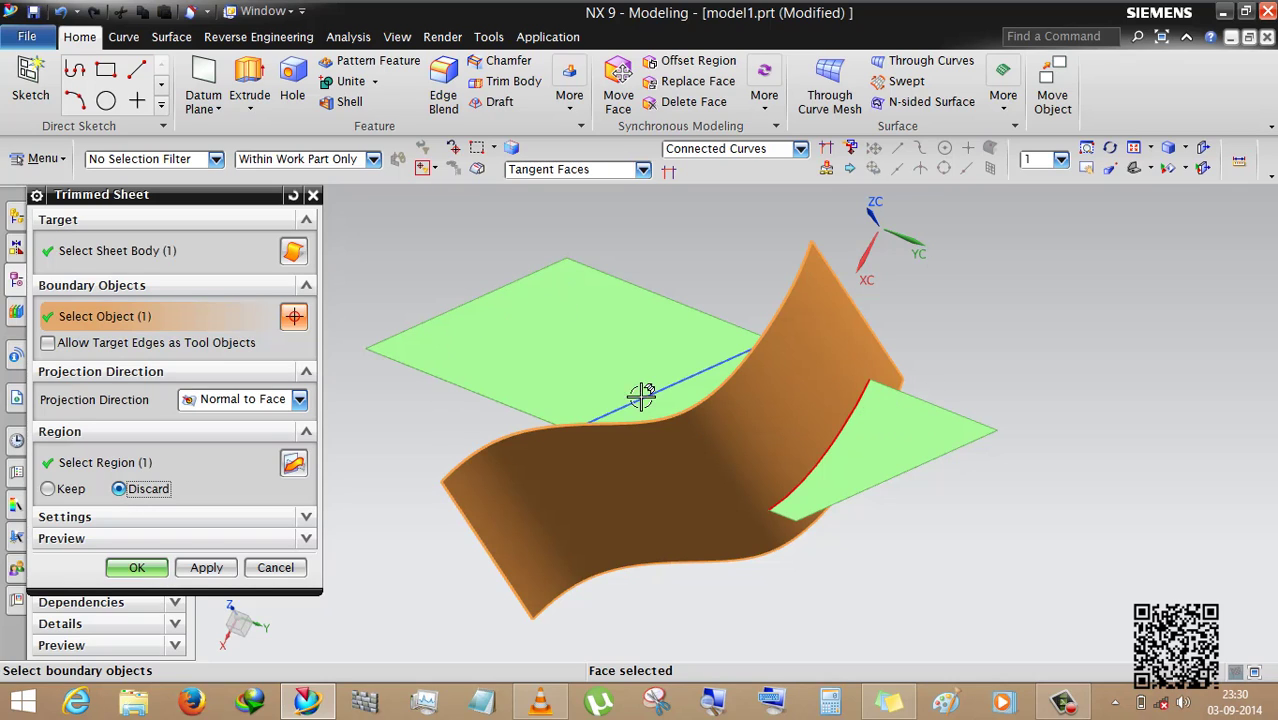
Step: Preview the trim of the flat sheet with the region option set to Keep, and revert the preview
{"action": "left_click", "coordinate": [230, 541]}
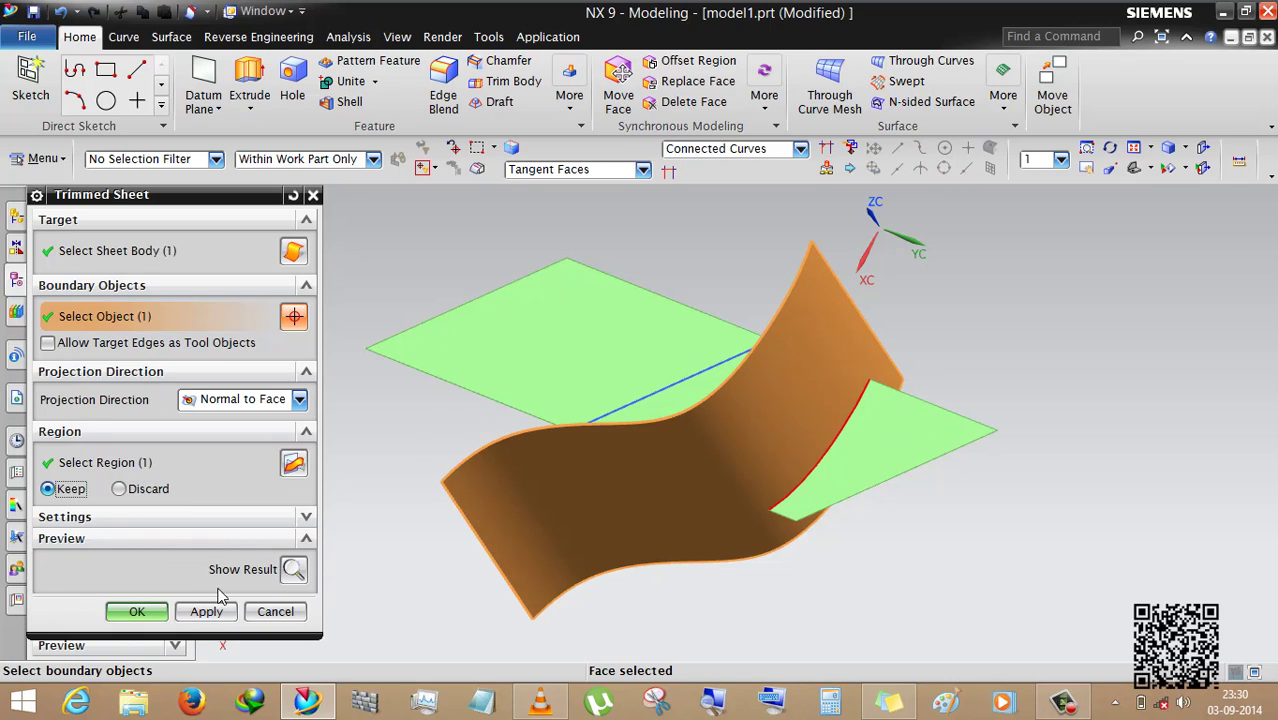
{"action": "left_click", "coordinate": [293, 569]}
{"action": "middle_click_drag", "start_coordinate": [718, 340], "coordinate": [300, 507]}
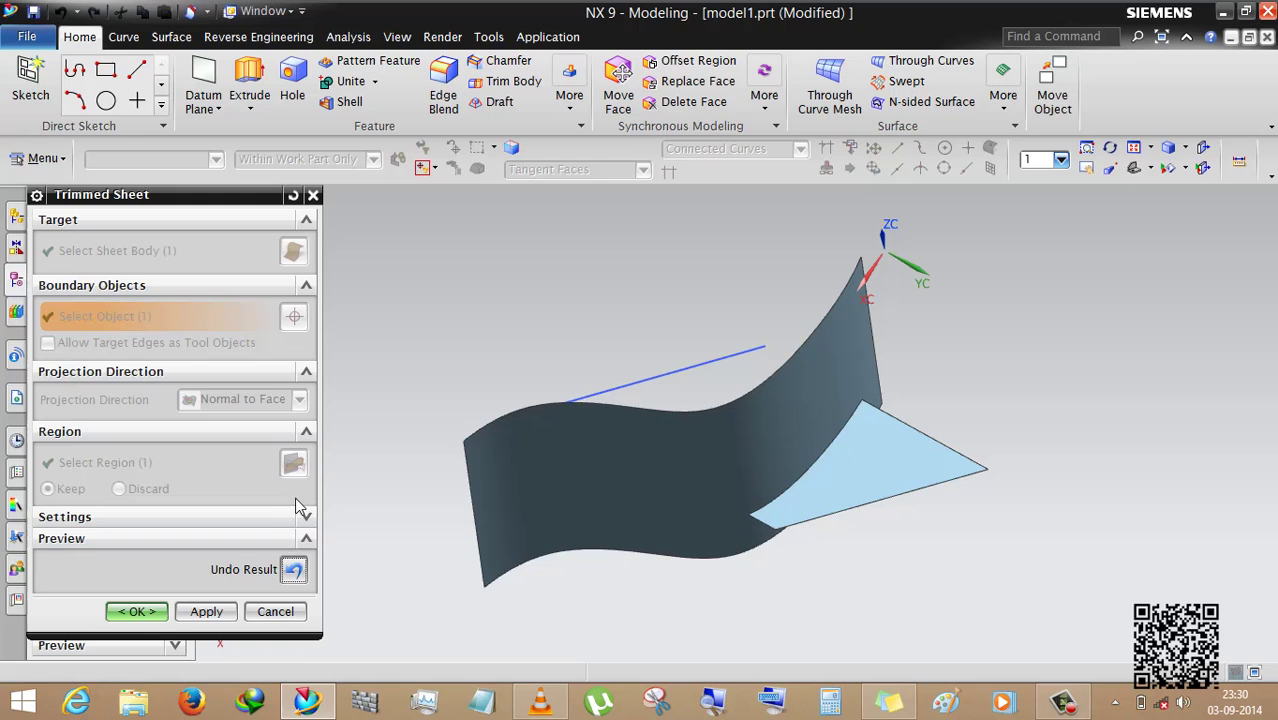
{"action": "left_click", "coordinate": [298, 572]}
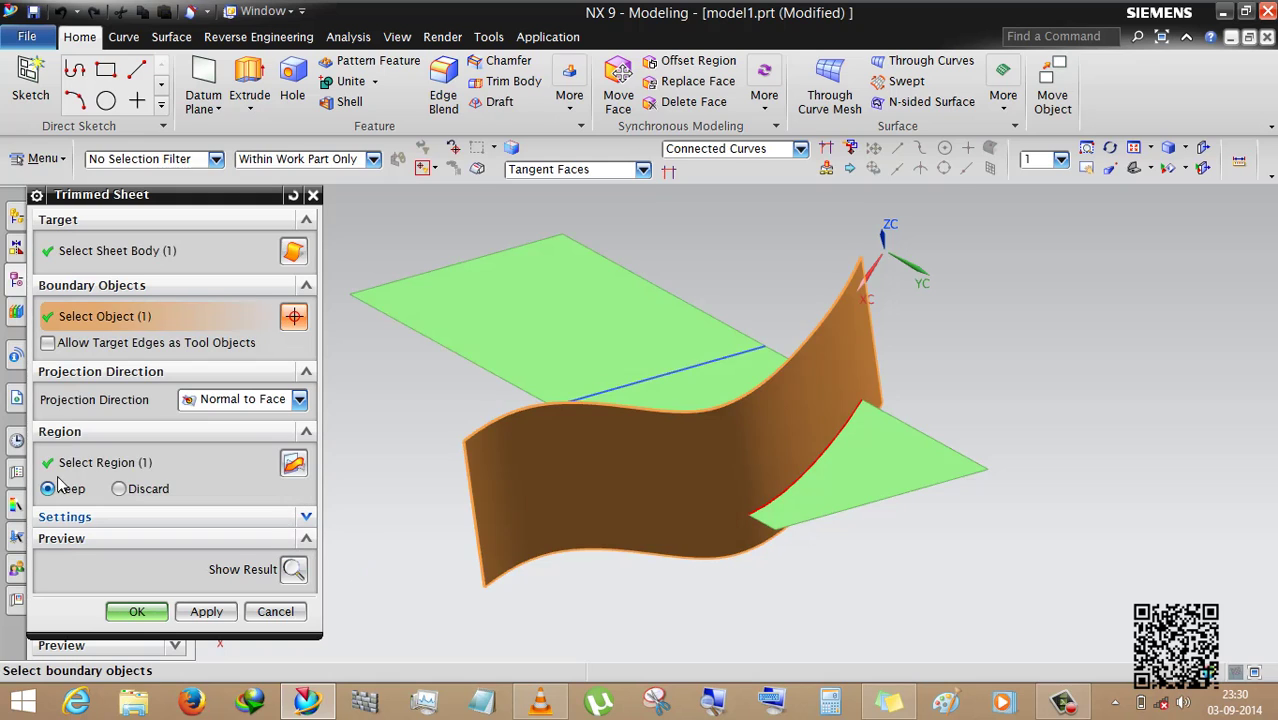
Step: Set the region option to Discard, preview the result, and create the trimmed flat sheet
{"action": "left_click", "coordinate": [293, 570]}
{"action": "mouse_move", "coordinate": [465, 382]}
{"action": "middle_mouse_down"}
{"action": "mouse_move", "coordinate": [485, 365]}
{"action": "mouse_move", "coordinate": [503, 406]}
{"action": "mouse_move", "coordinate": [502, 388]}
{"action": "mouse_move", "coordinate": [522, 402]}
{"action": "mouse_move", "coordinate": [483, 358]}
{"action": "mouse_move", "coordinate": [462, 302]}
{"action": "mouse_move", "coordinate": [491, 334]}
{"action": "mouse_move", "coordinate": [470, 370]}
{"action": "middle_mouse_up"}
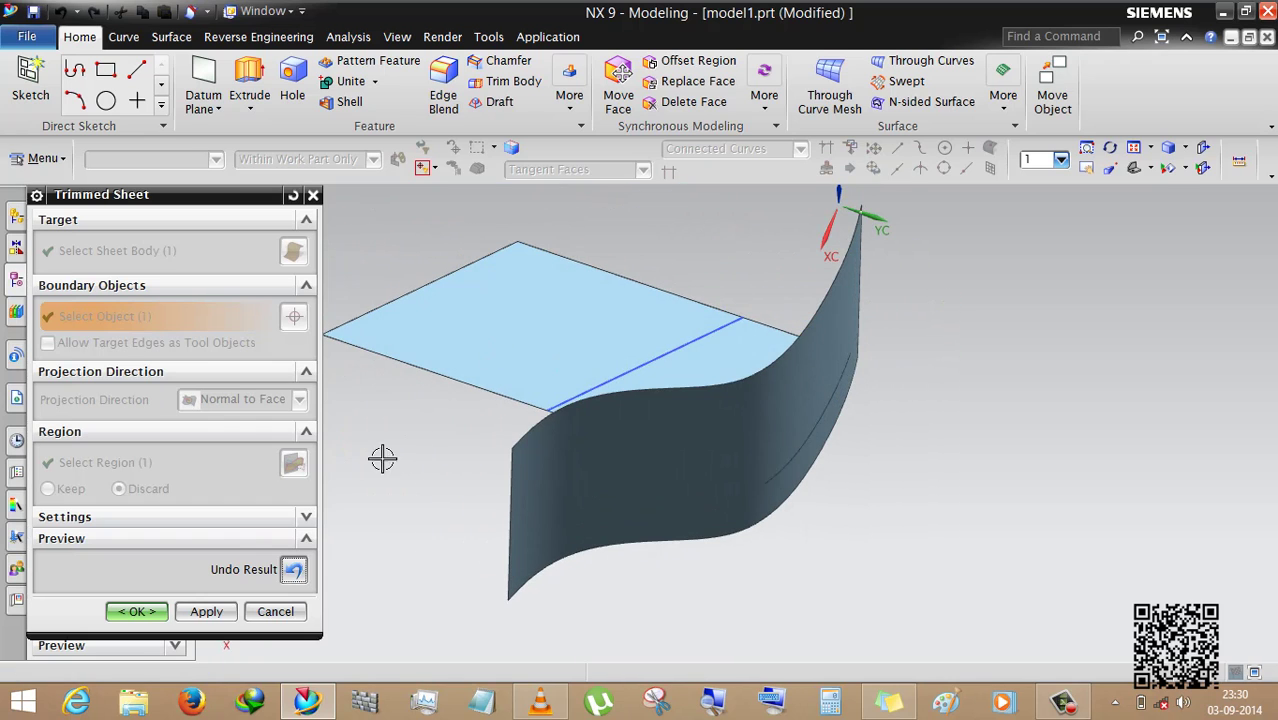
{"action": "left_click", "coordinate": [304, 570]}
{"action": "left_click", "coordinate": [135, 612]}
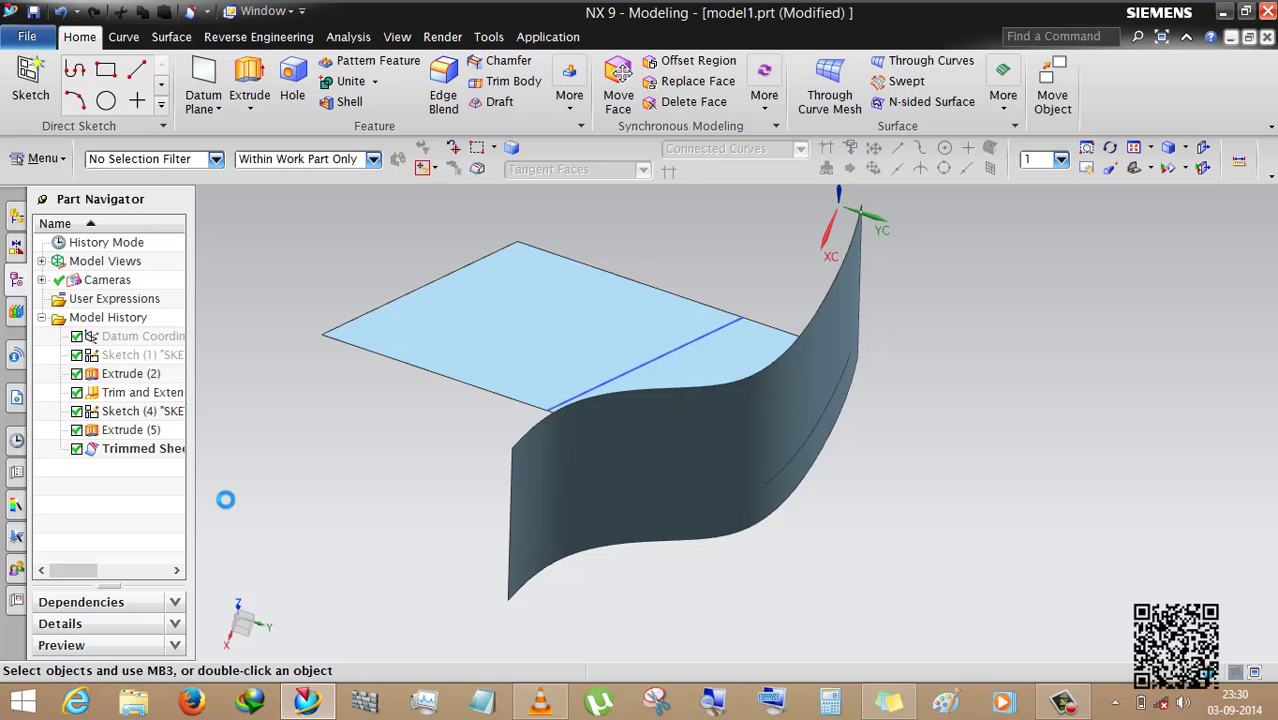
{"action": "right_click", "coordinate": [314, 285]}
{"action": "left_click", "coordinate": [342, 294]}
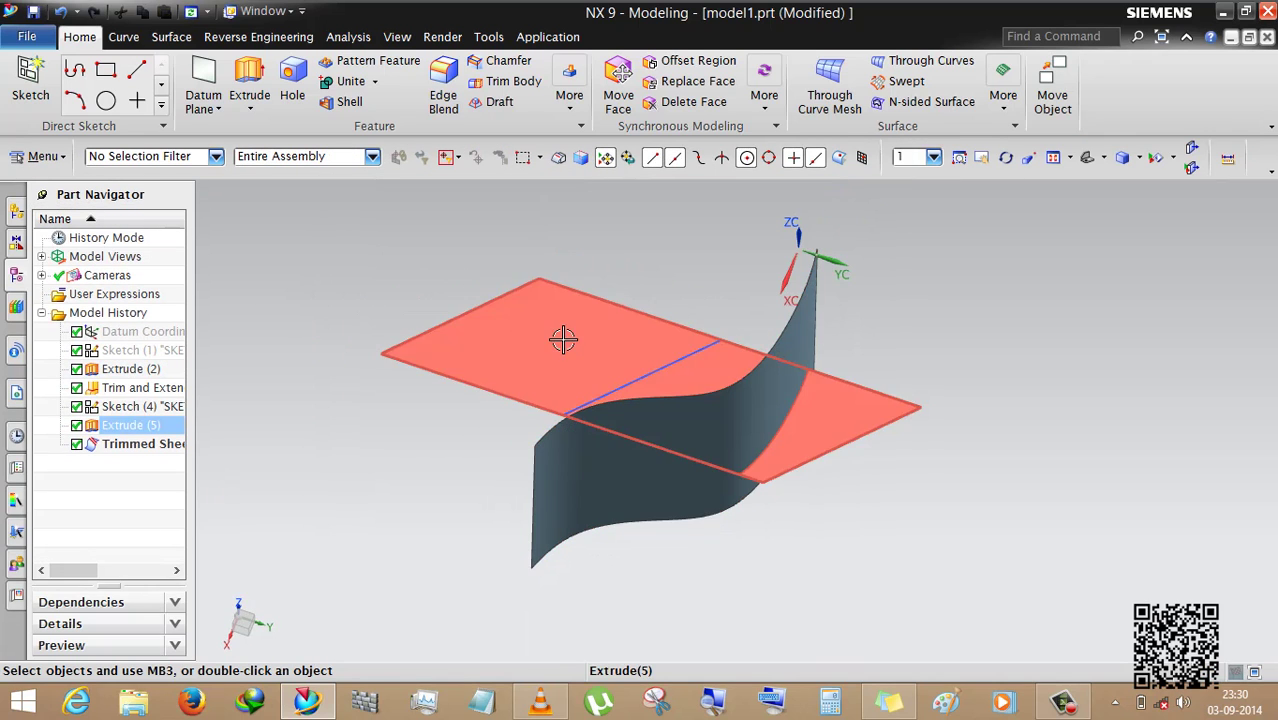
{"action": "middle_click_drag", "start_coordinate": [365, 382], "coordinate": [604, 355]}
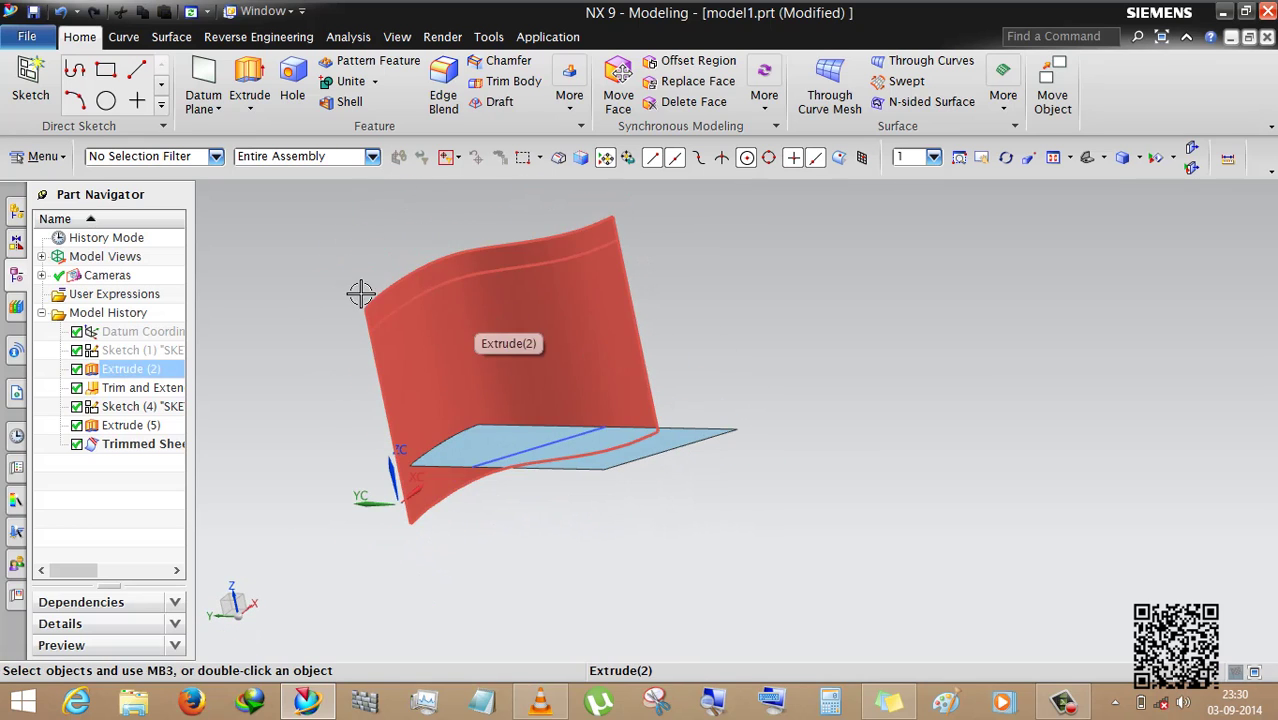